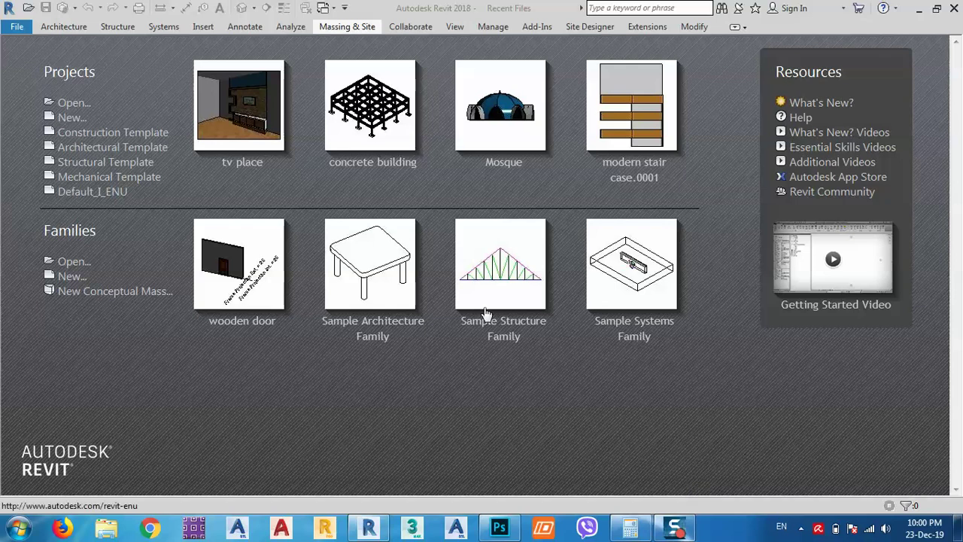
Create a new project from a template file
click(72, 118)
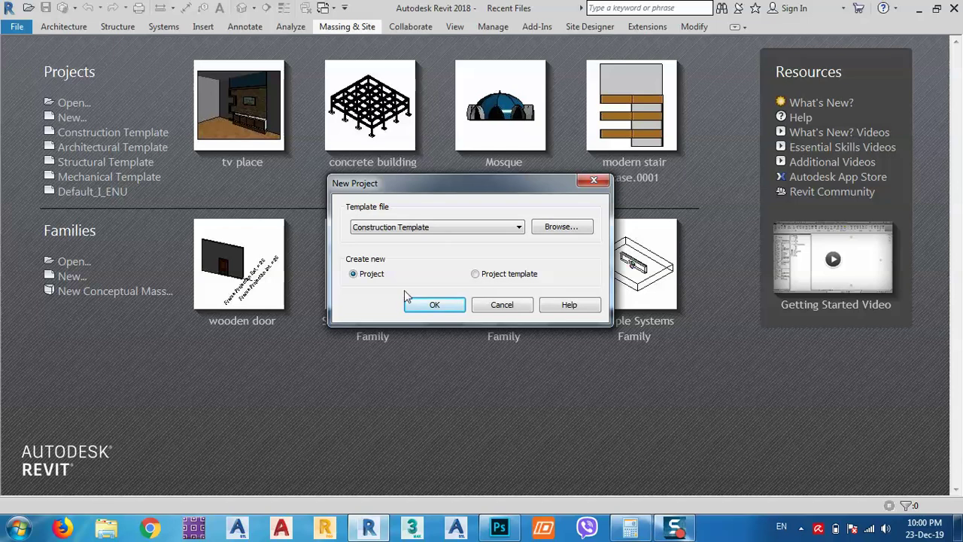
click(392, 226)
click(432, 306)
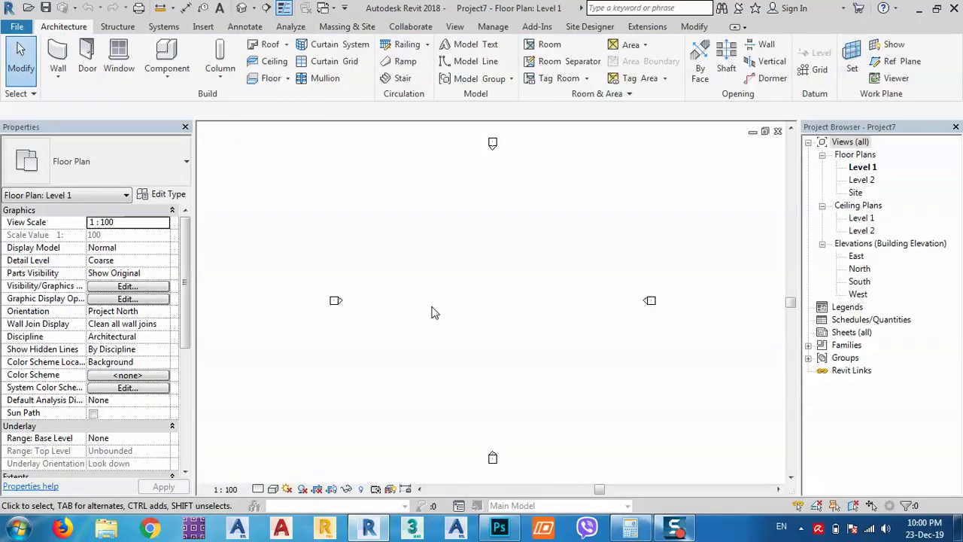
Set the project's length units to meters with 2 decimal places
key(u)
key(n)
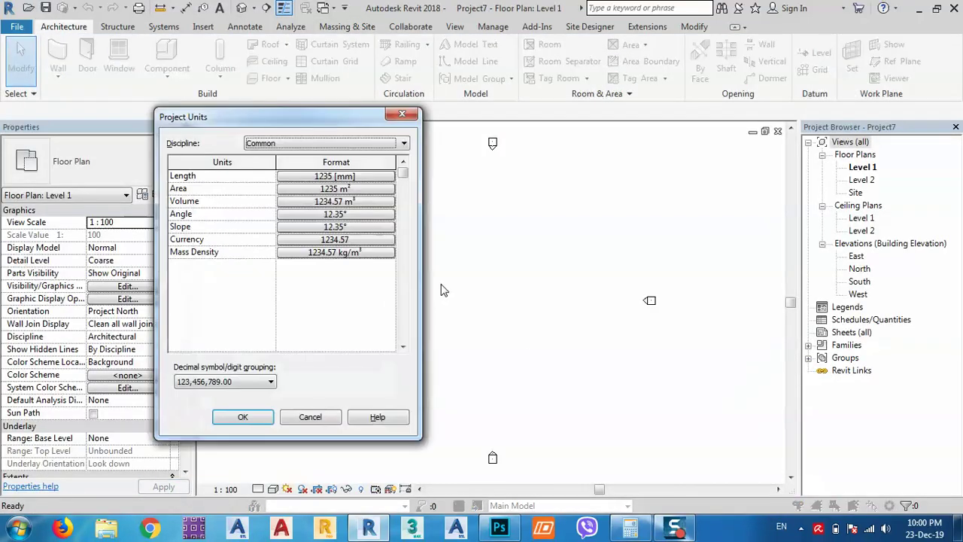
click(323, 178)
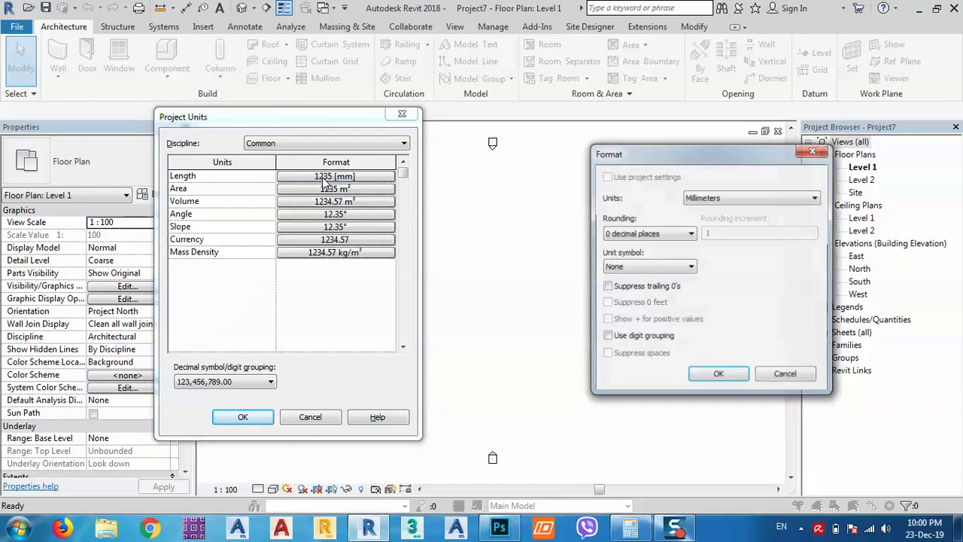
click(767, 197)
click(707, 246)
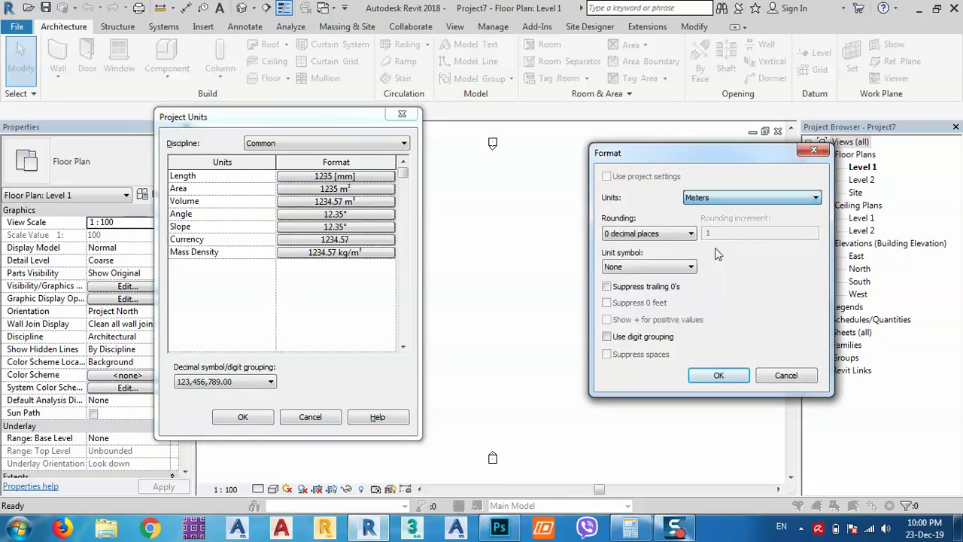
click(653, 233)
click(636, 293)
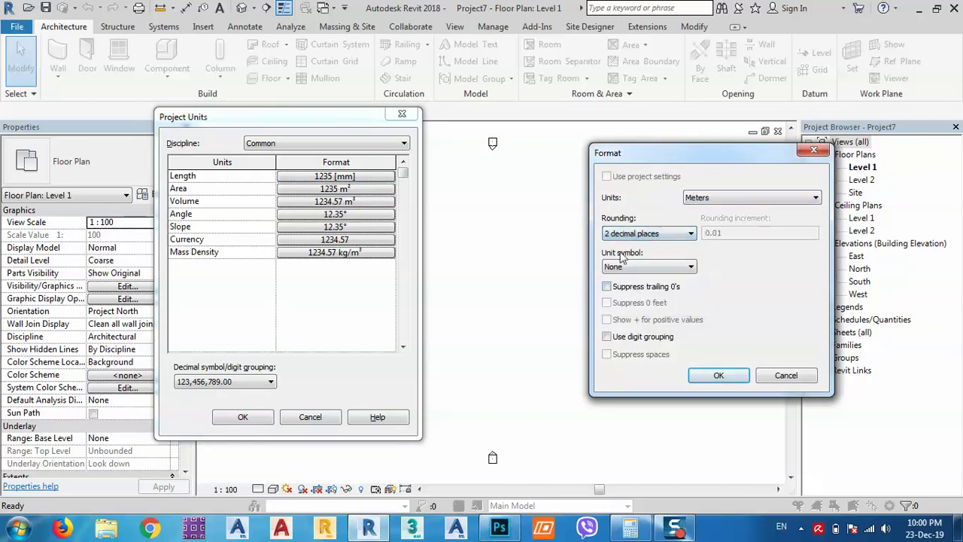
click(716, 375)
click(241, 419)
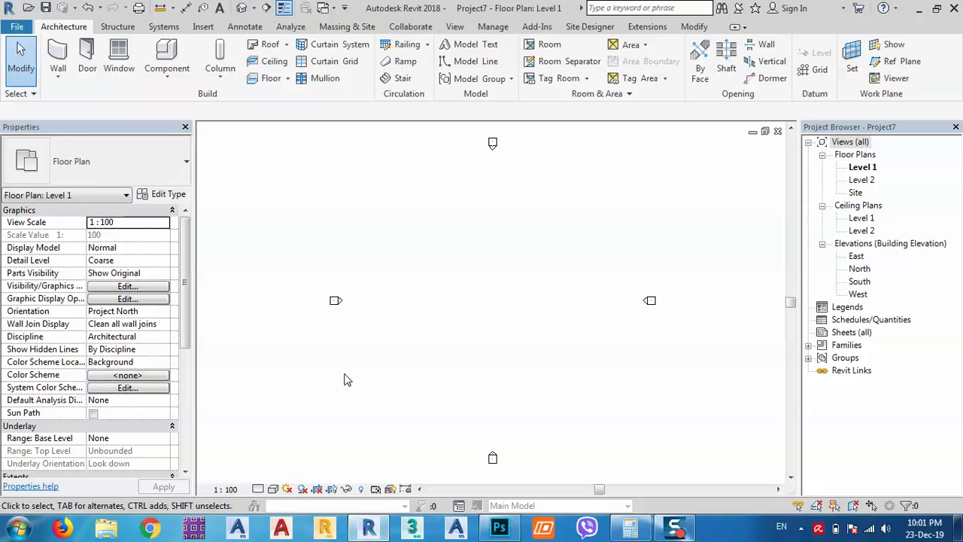
Start a toposurface and activate point placement in the Site floor plan
click(342, 28)
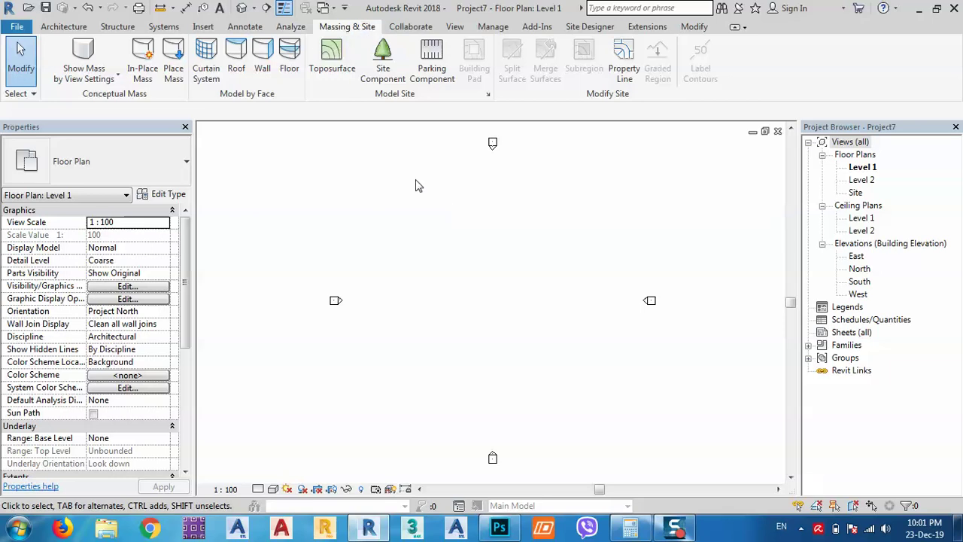
click(328, 68)
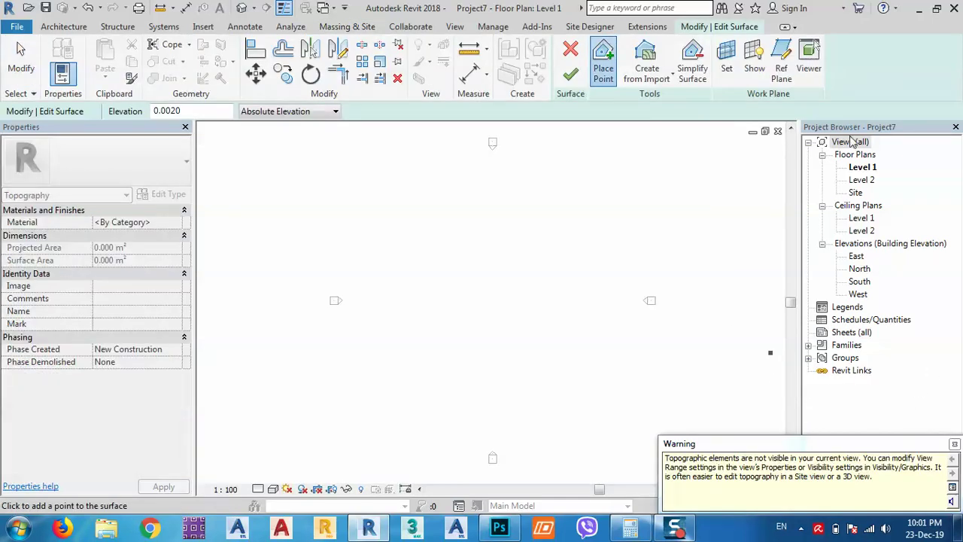
double_click(855, 192)
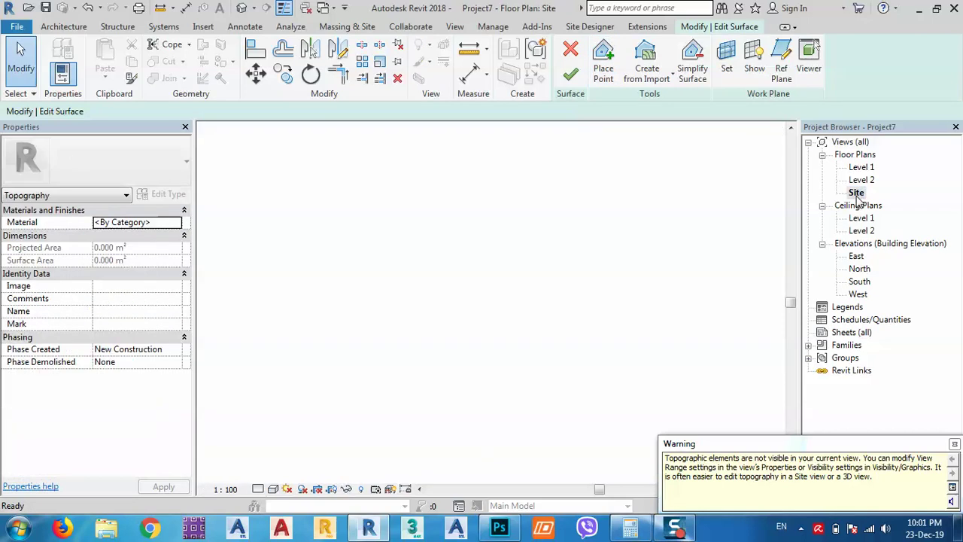
click(954, 443)
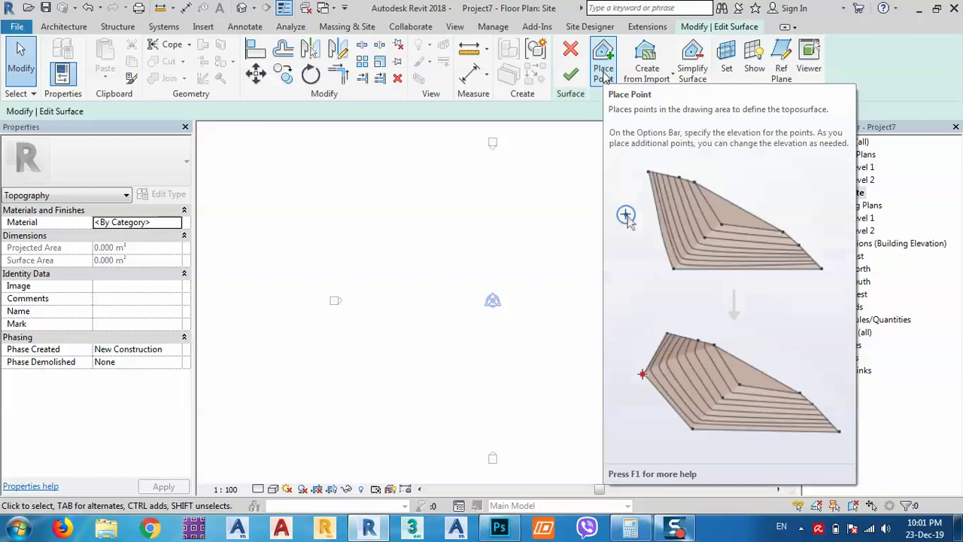
click(604, 75)
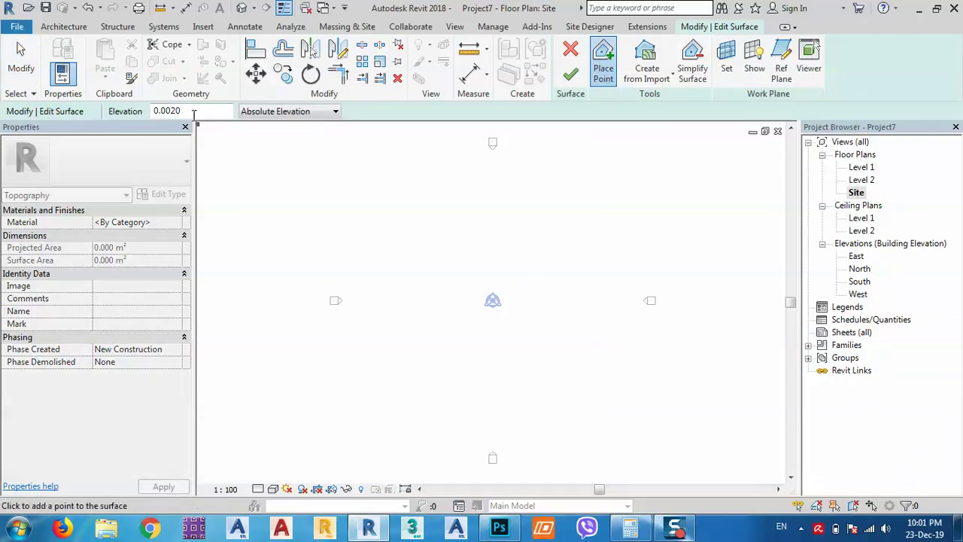
Set the point elevation to 1 and place four toposurface points as a rough rectangle around the project's centre
double_click(193, 110)
text(1)
key(Return)
click(299, 197)
click(426, 223)
click(557, 223)
click(558, 330)
click(427, 347)
Set the point elevation to 2 and place four points inside the outer rectangle
double_click(226, 111)
text(2)
key(Return)
click(442, 246)
click(540, 245)
click(537, 311)
click(456, 316)
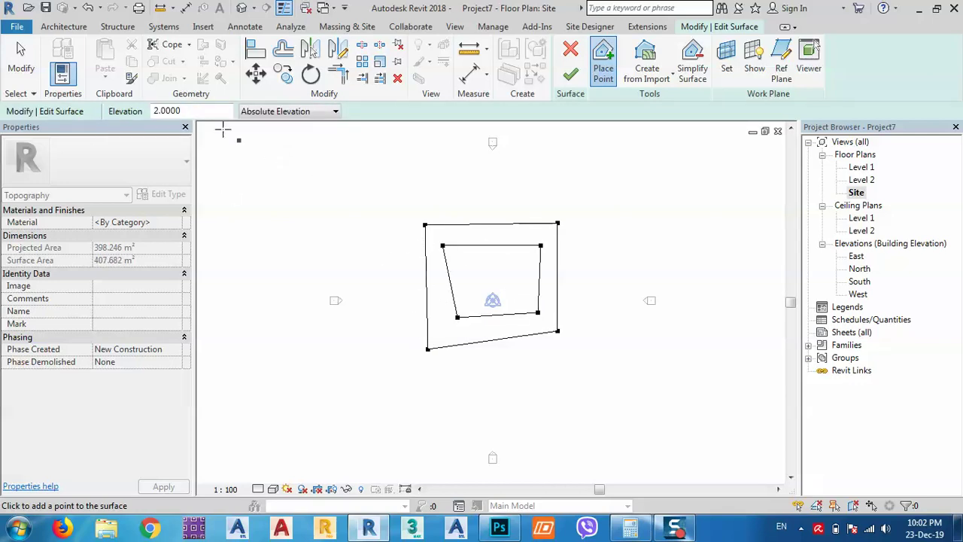
Set the point elevation to 3 and place one point inside the inner contour and five around the outside of the surface
double_click(150, 111)
text(3)
key(Return)
click(478, 277)
click(583, 279)
click(548, 386)
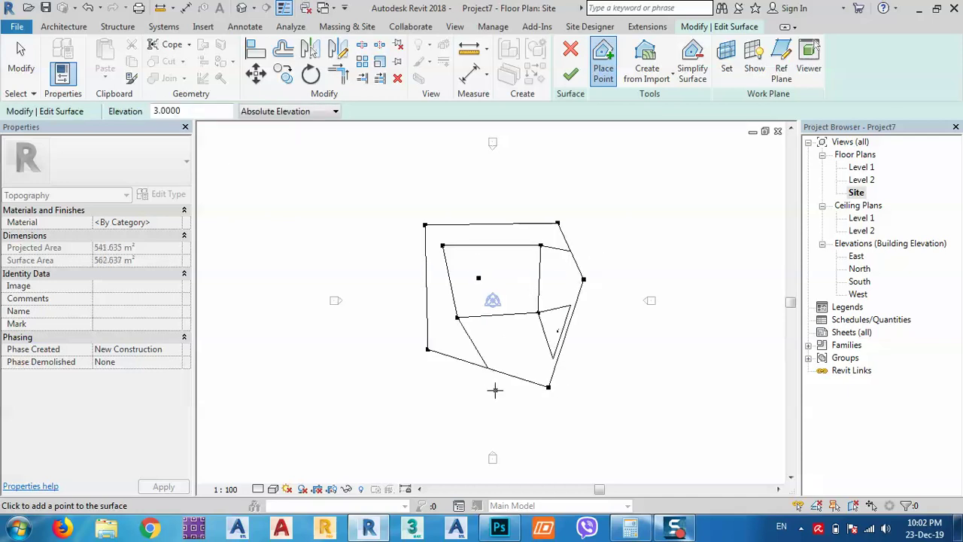
click(423, 387)
click(334, 301)
click(377, 187)
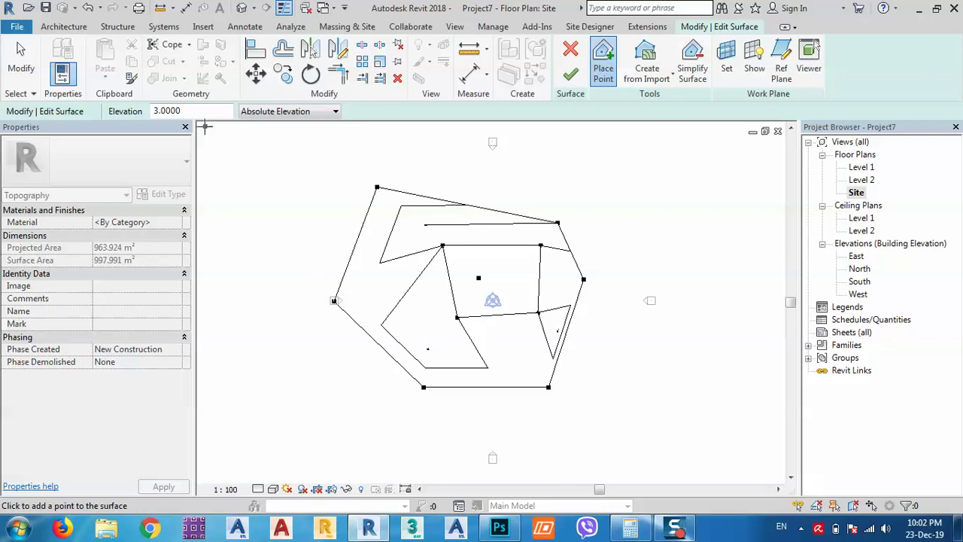
Add points at elevation 1.3 beyond the surface's upper and left edges, then finish the toposurface
click(201, 111)
text(1.3000)
click(528, 148)
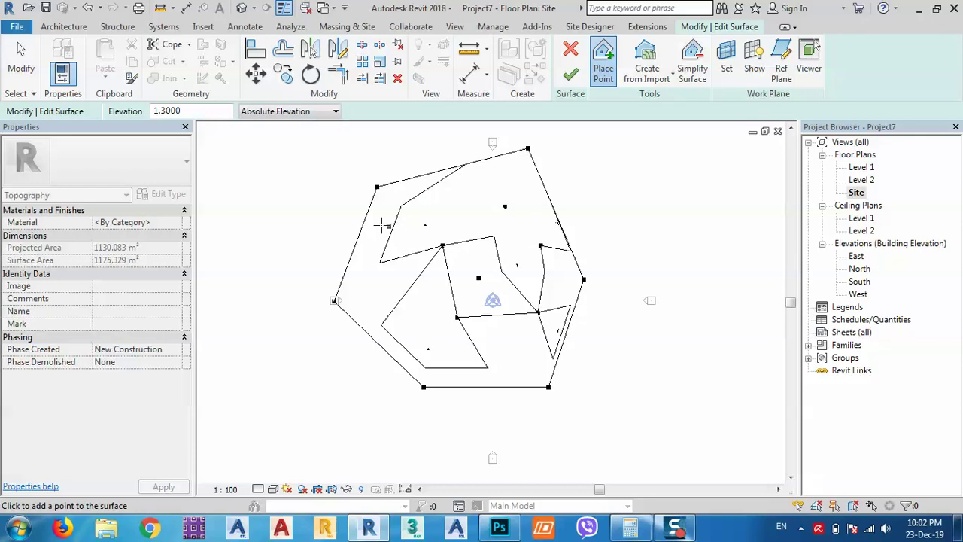
click(305, 216)
right_click(297, 182)
click(331, 187)
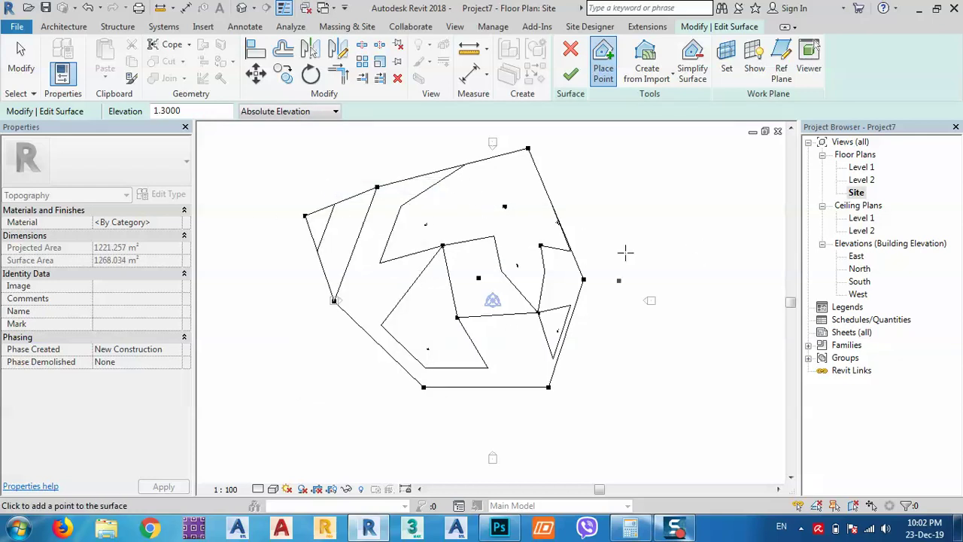
click(570, 80)
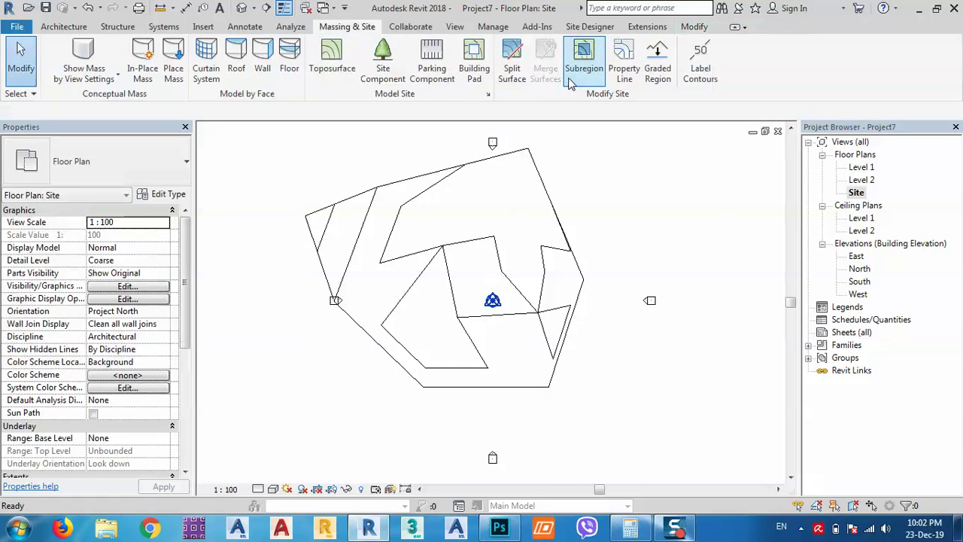
Open the default 3D view and set it to Fine detail level with a shaded visual style
click(241, 8)
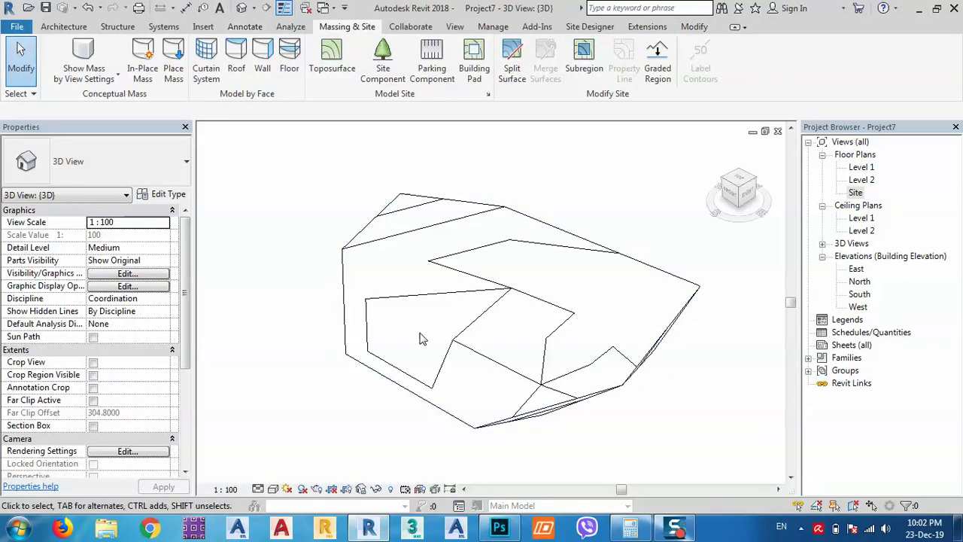
click(258, 489)
click(276, 474)
click(273, 489)
click(299, 435)
Edit the toposurface from the top view and delete the points enclosed by a selection window over it
mouse_move(440, 389)
shift+middle_down()
mouse_move(554, 351)
mouse_move(600, 258)
mouse_move(637, 329)
mouse_move(520, 365)
mouse_move(544, 294)
mouse_move(562, 296)
mouse_move(593, 361)
mouse_move(492, 332)
mouse_move(514, 277)
mouse_move(502, 332)
mouse_move(497, 320)
mouse_move(601, 383)
mouse_move(719, 264)
shift+middle_up()
scroll(502, 332, up, 2)
click(739, 192)
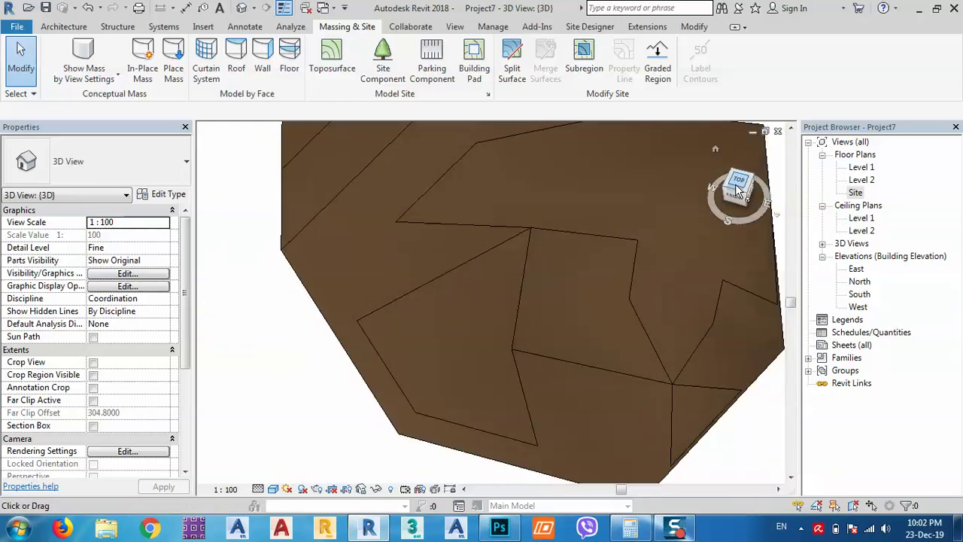
click(596, 256)
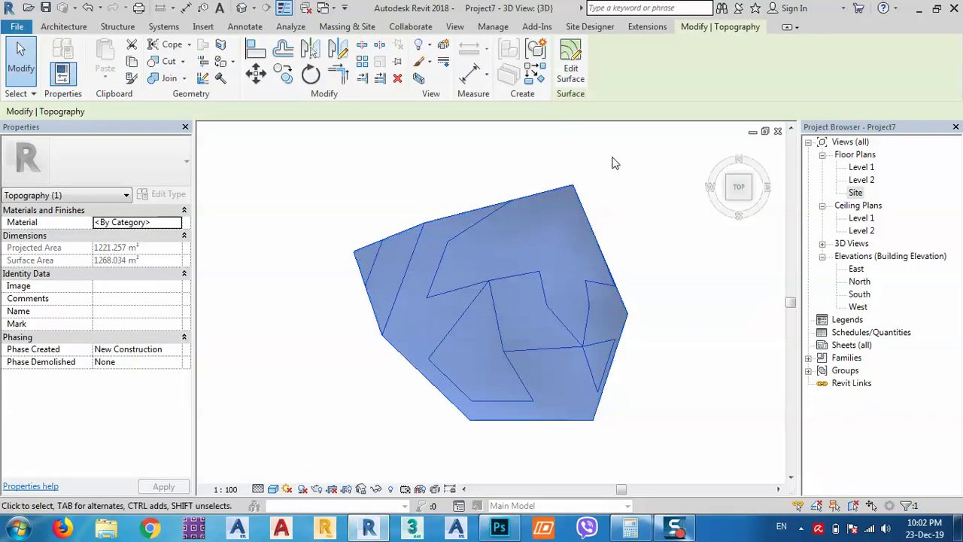
click(571, 60)
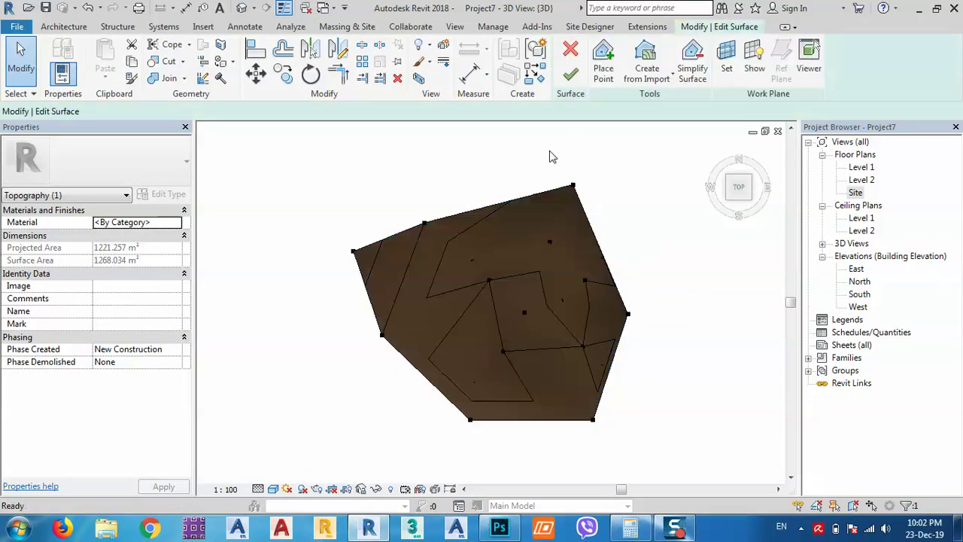
drag(286, 192, 727, 462)
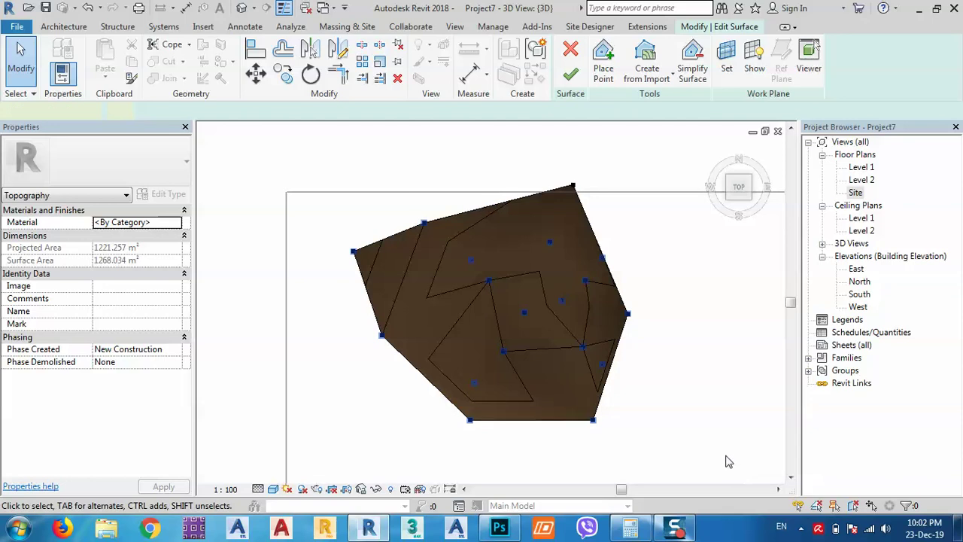
key(Delete)
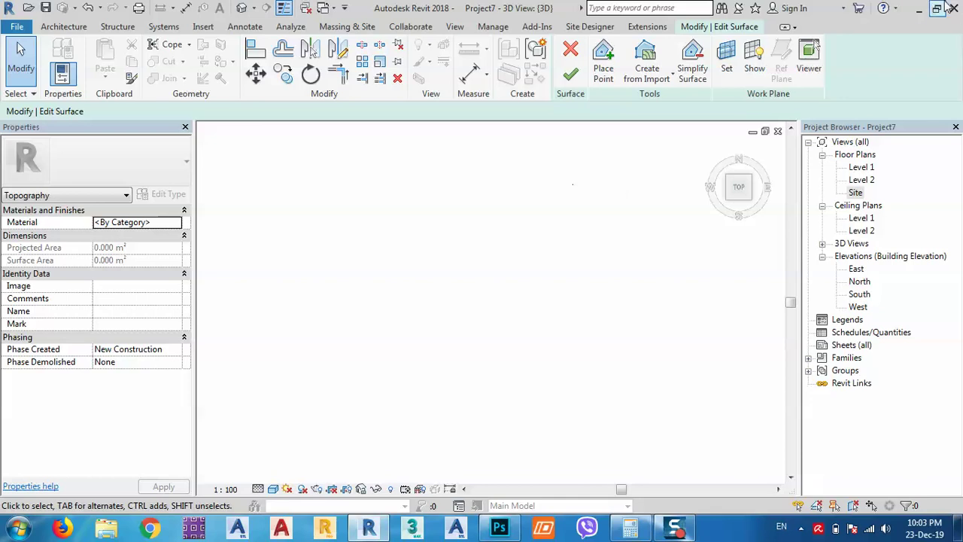
Switch to the desktop and examine the point coordinates in the text files New Text Document - Copy and New Text Document
click(918, 8)
double_click(395, 96)
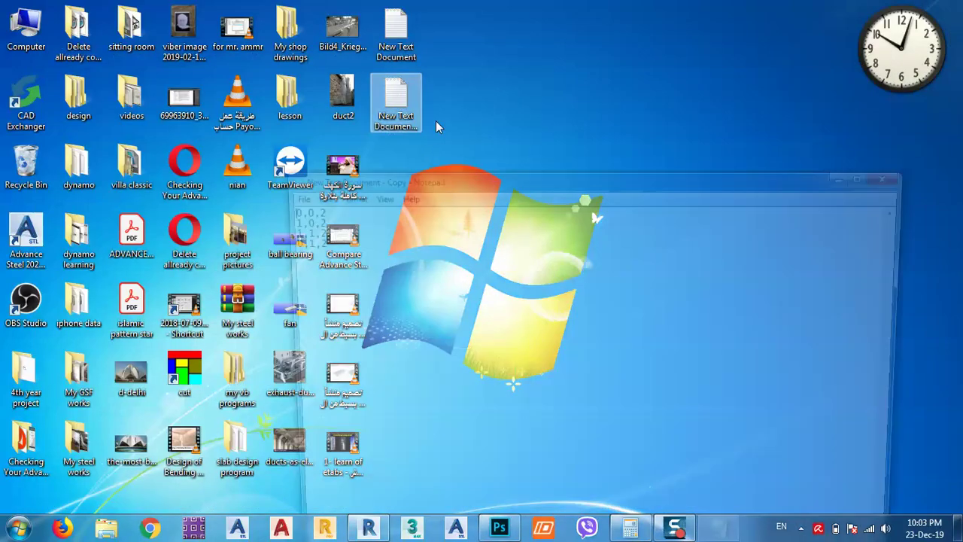
drag(510, 186, 342, 54)
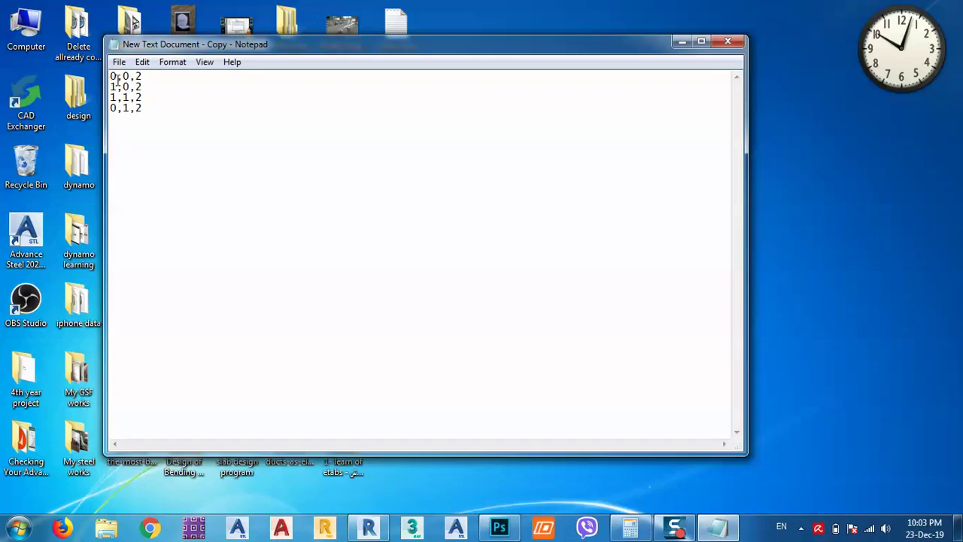
drag(115, 76, 159, 122)
click(155, 133)
key(ctrl+a)
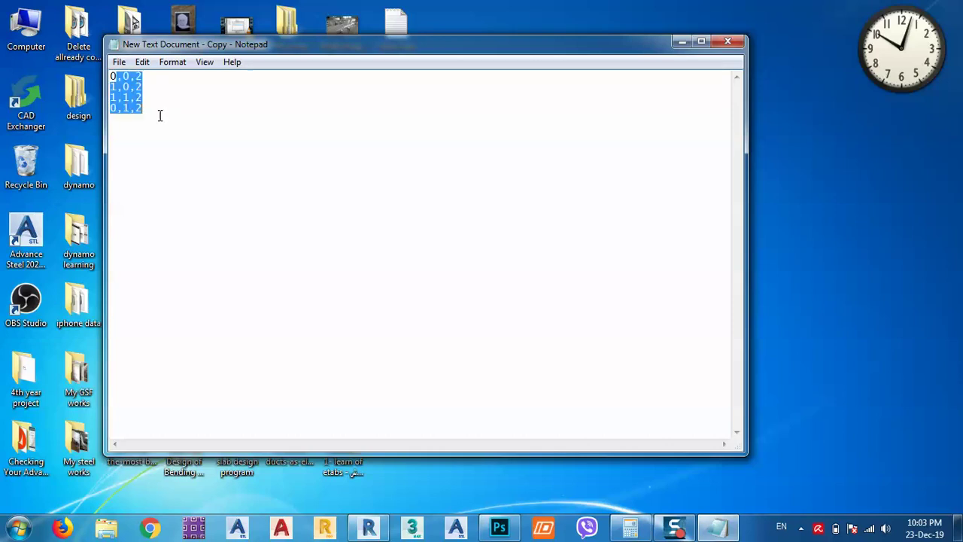
click(728, 41)
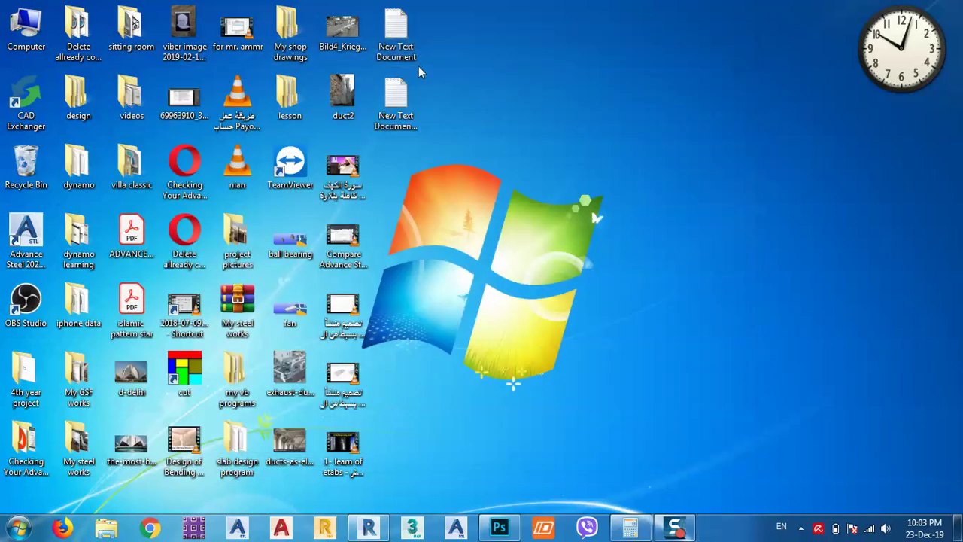
double_click(384, 41)
drag(111, 84, 170, 118)
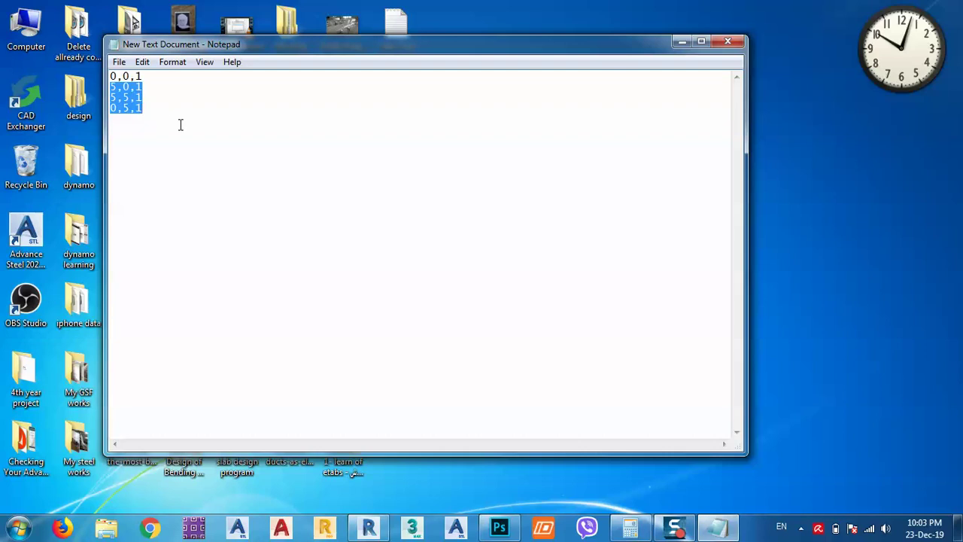
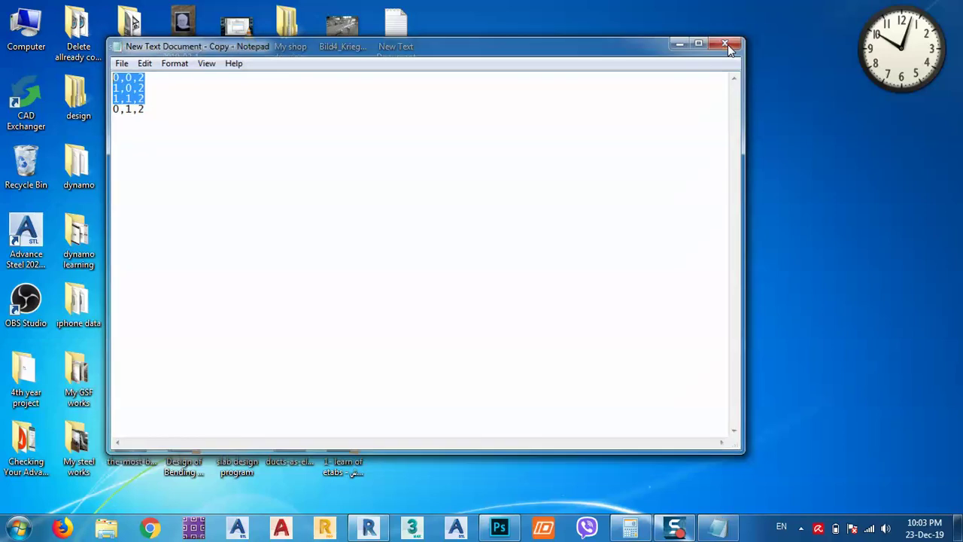
Return to Revit and choose the comma delimited text file New Text Document.txt as the points file for creating the toposurface
click(368, 527)
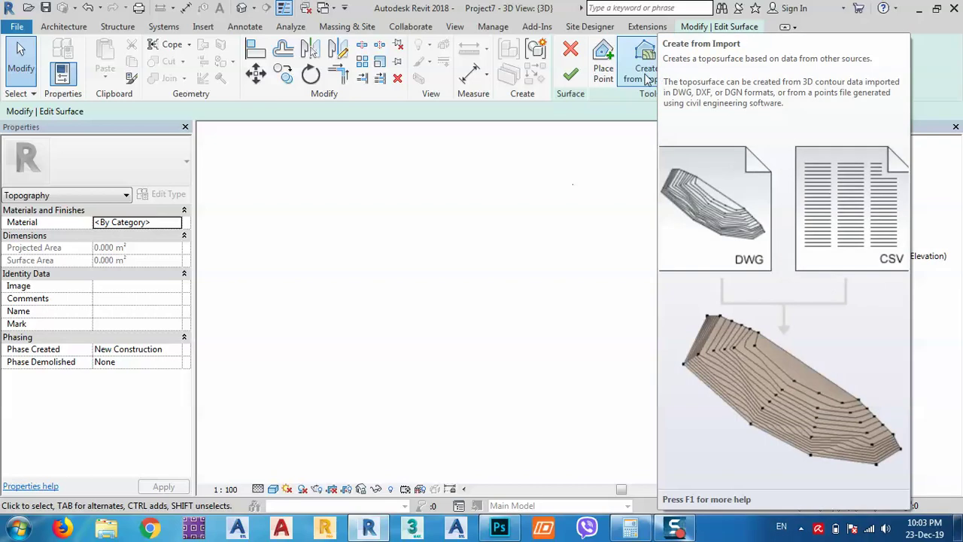
click(647, 80)
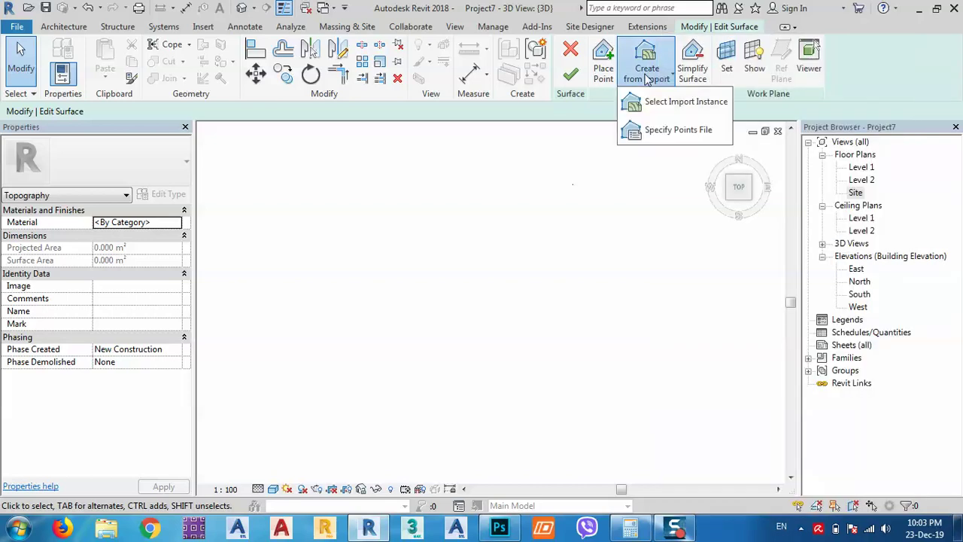
click(665, 137)
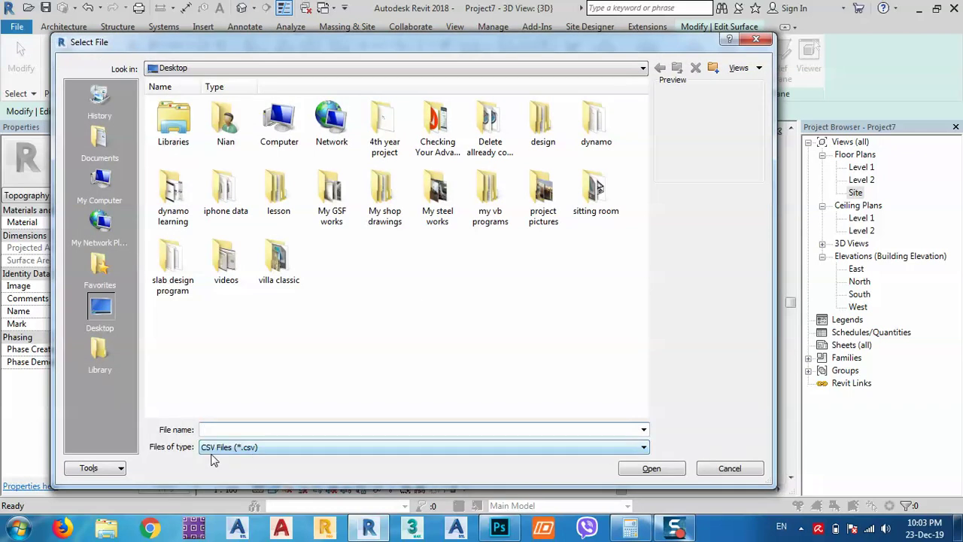
click(224, 451)
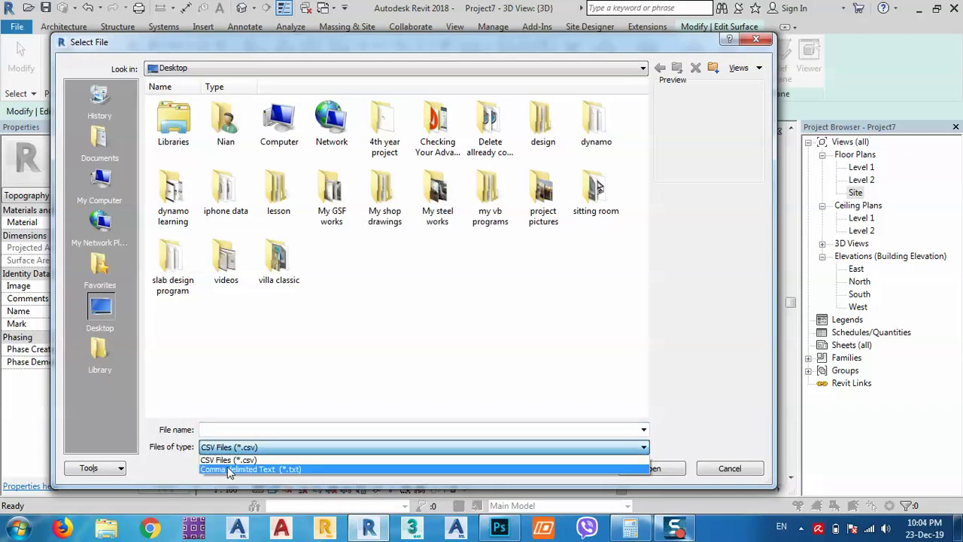
click(231, 469)
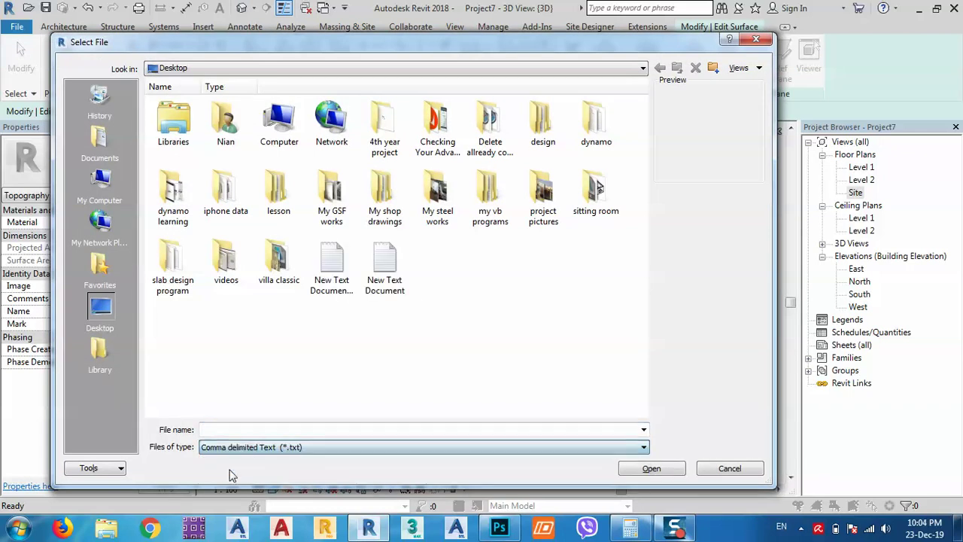
click(382, 267)
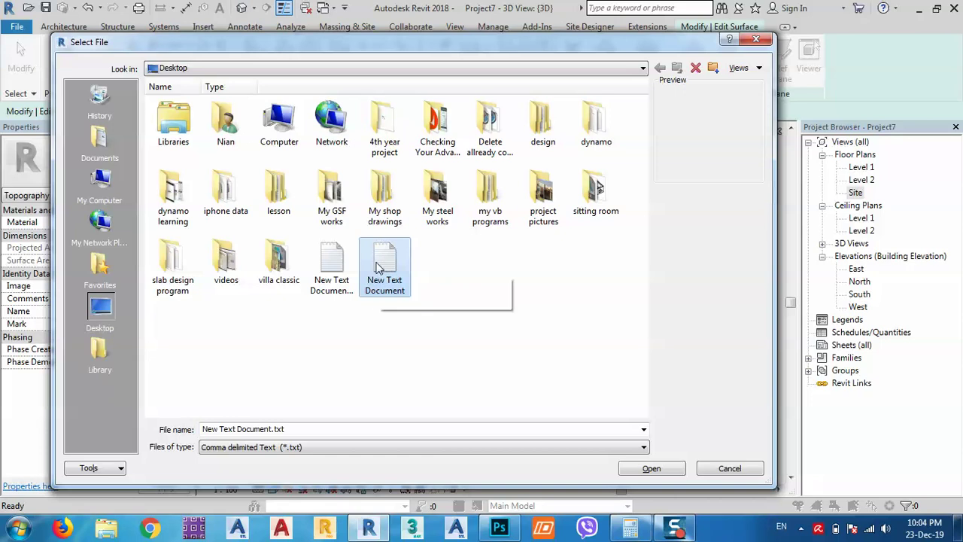
double_click(384, 265)
Review the coordinates inside New Text Document, then import it as the points file with one unit equal to meters
right_click(382, 263)
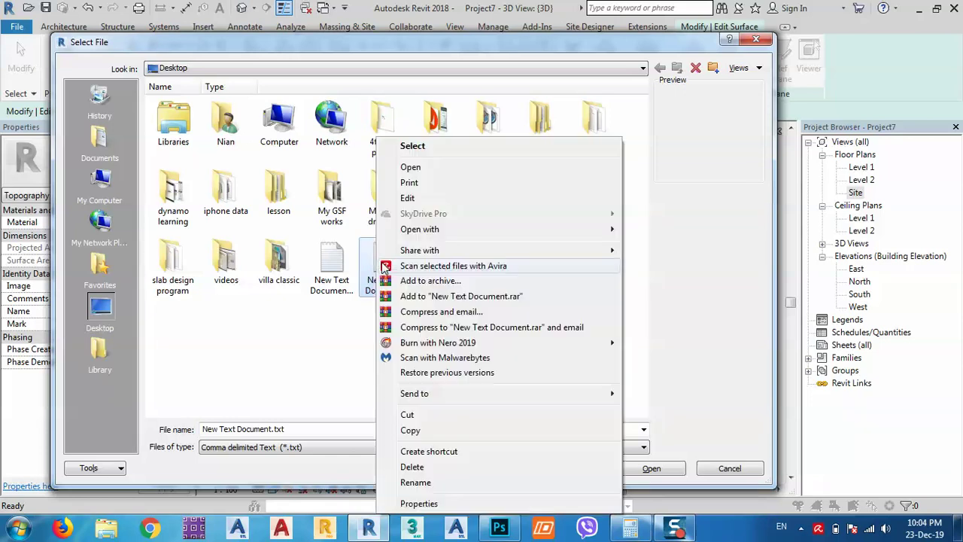
click(411, 168)
drag(147, 112, 90, 68)
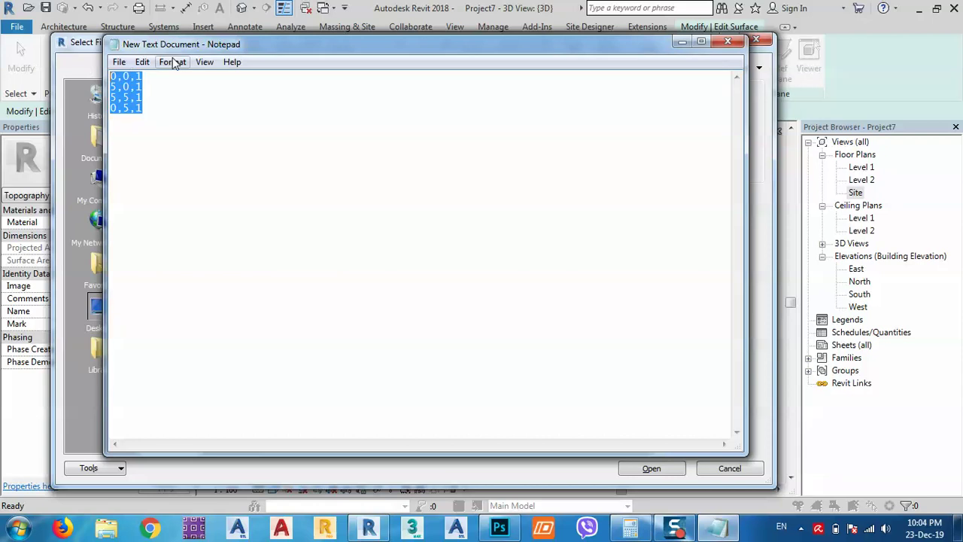
drag(300, 47, 414, 111)
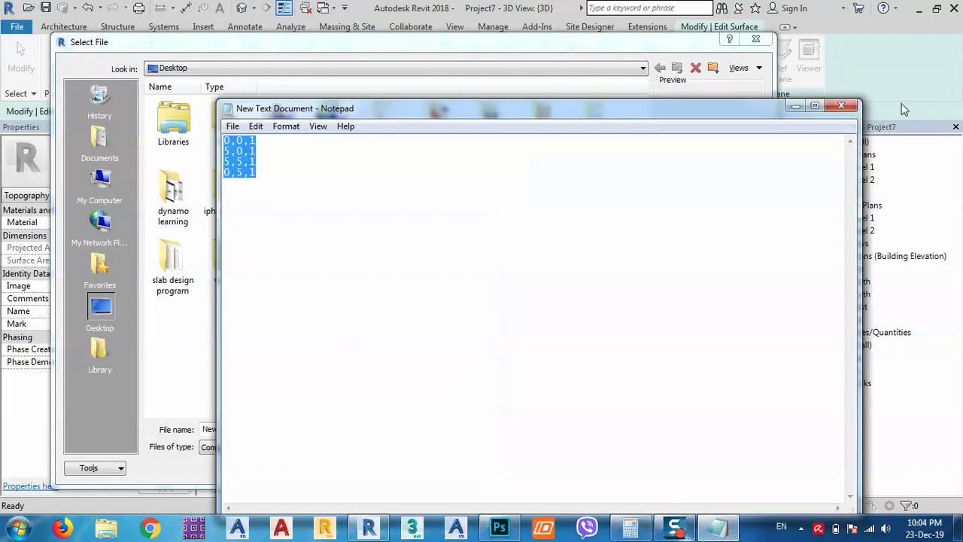
click(856, 104)
click(650, 466)
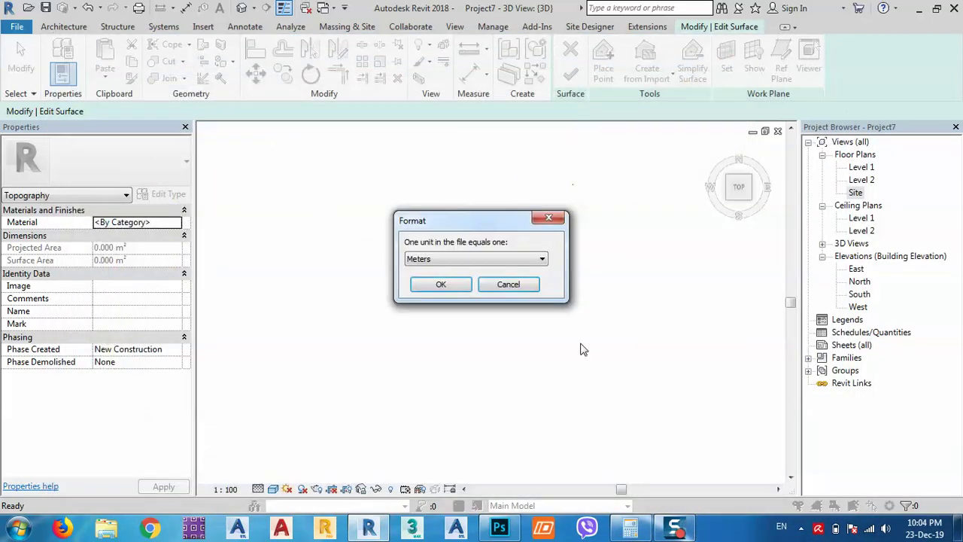
click(440, 286)
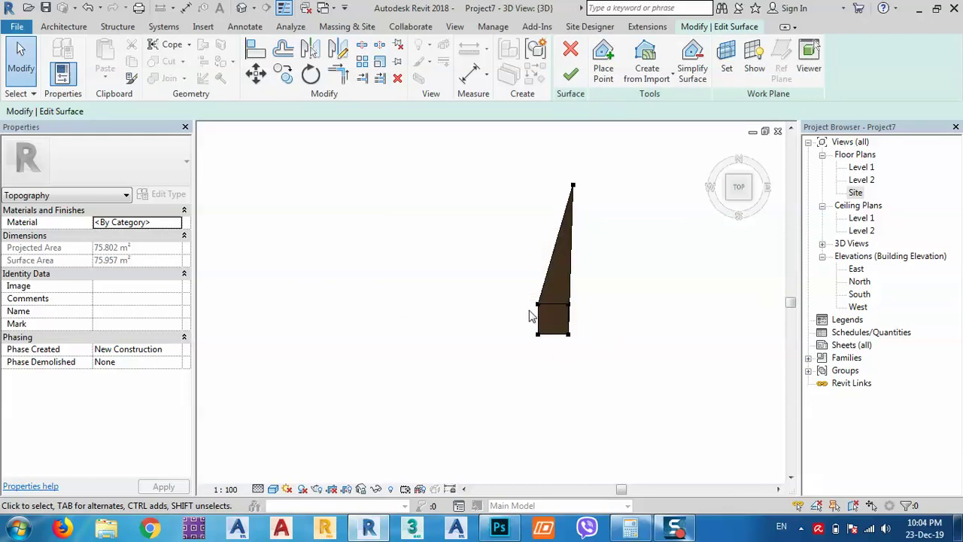
Delete the leftover boundary point at the far apex above the imported square surface
drag(591, 172, 529, 205)
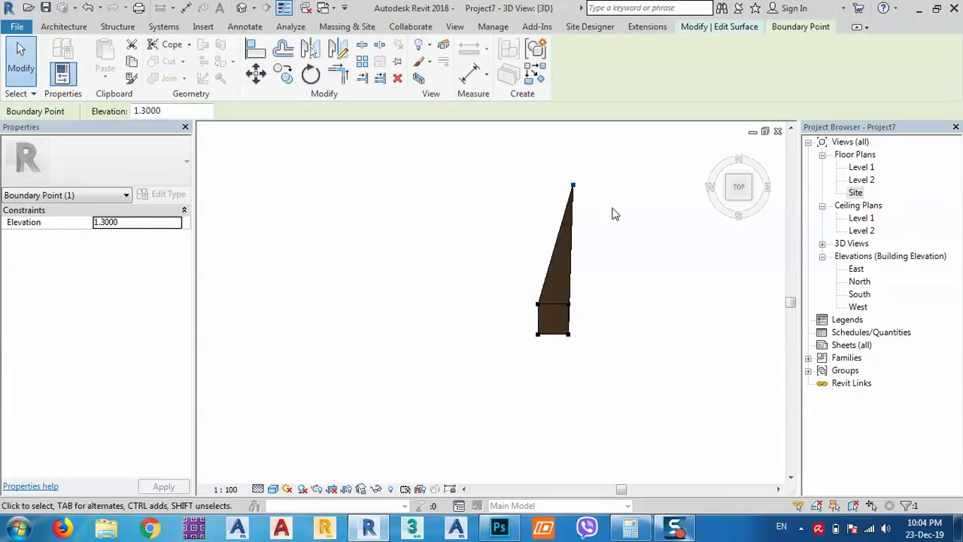
drag(604, 178, 512, 215)
key(Delete)
Check the elevation of the square surface's upper-left corner point and finish editing the toposurface
scroll(555, 322, up, 5)
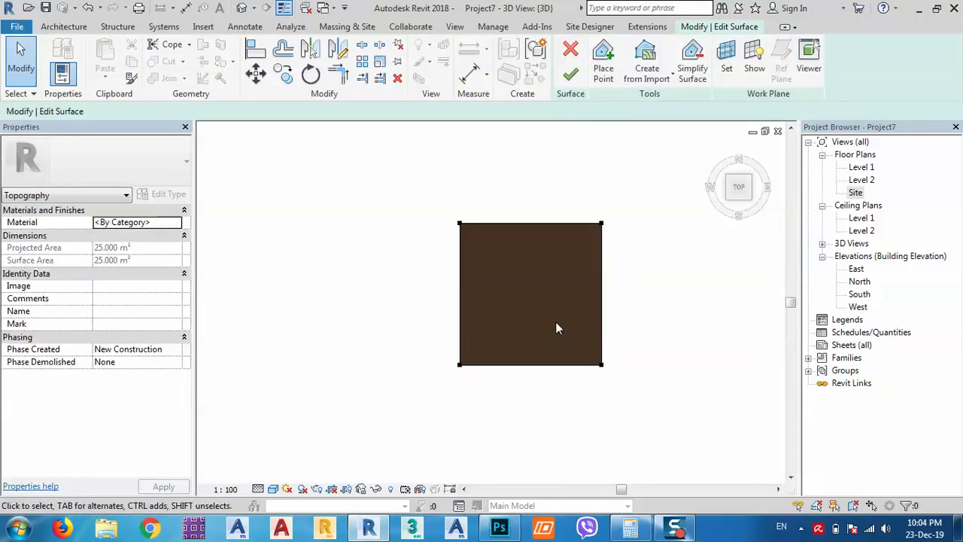
middle_drag(595, 292, 532, 292)
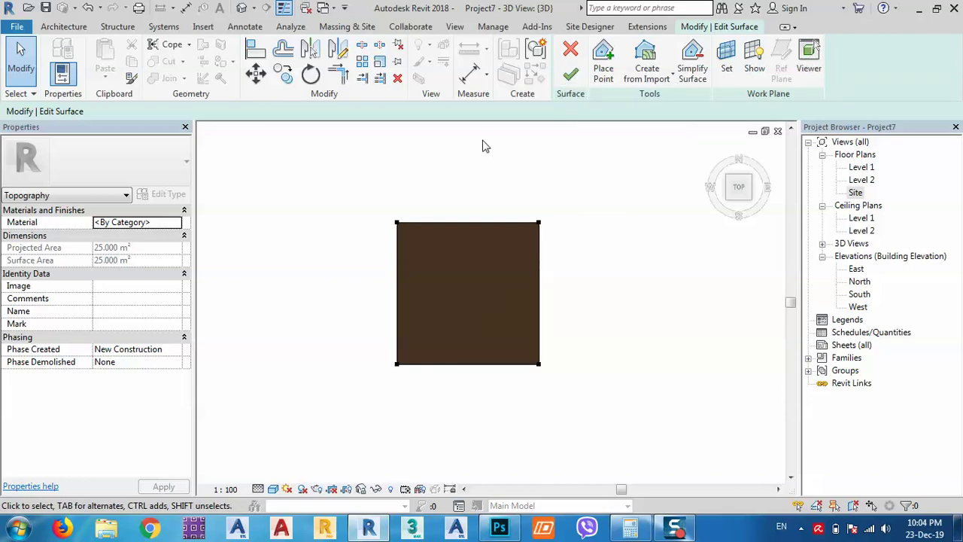
click(397, 224)
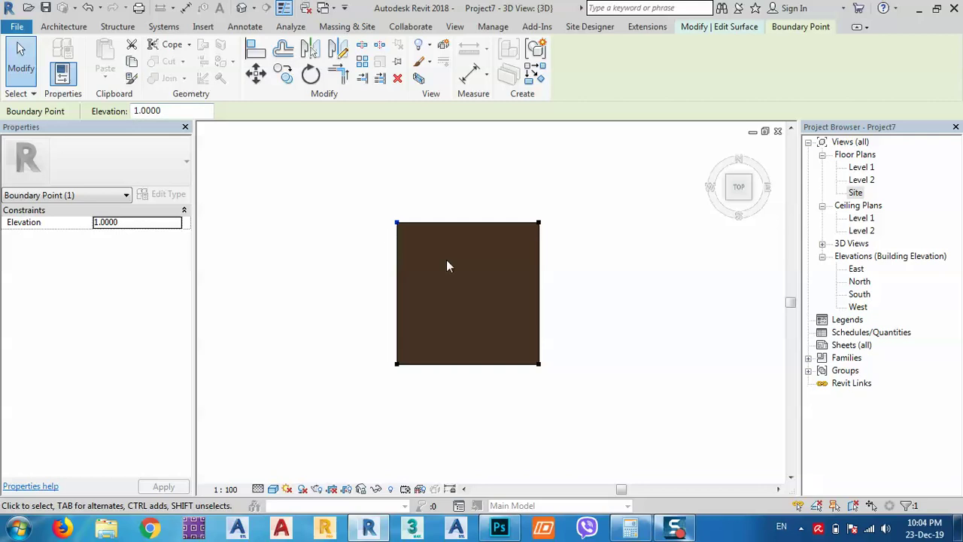
click(716, 27)
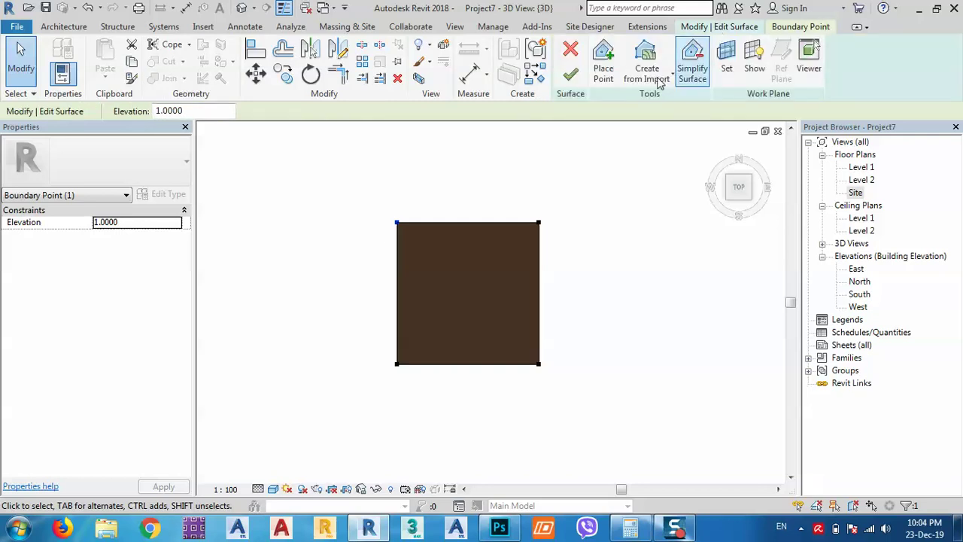
click(571, 76)
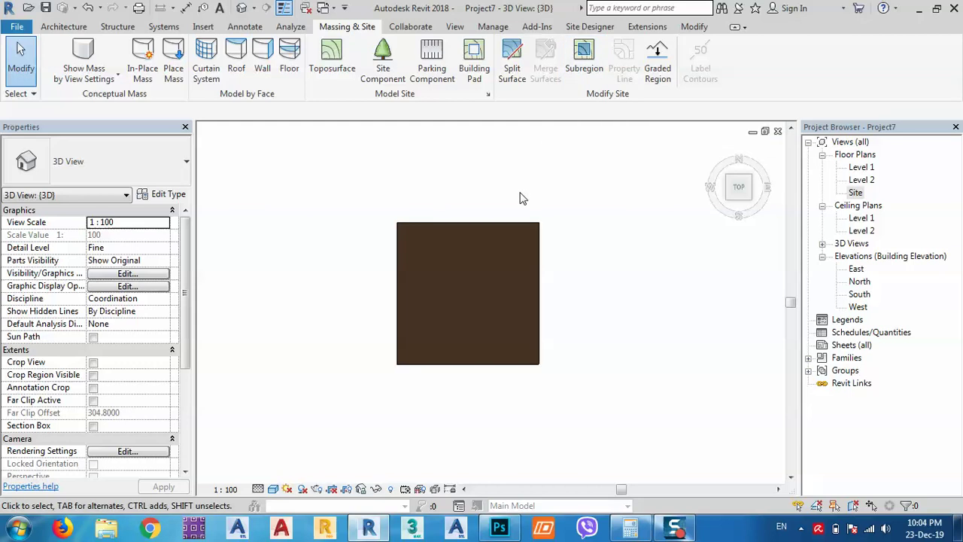
Set the toposurface's Phase Created to Existing and its Phase Demolished to New Construction, then apply the changes
click(502, 230)
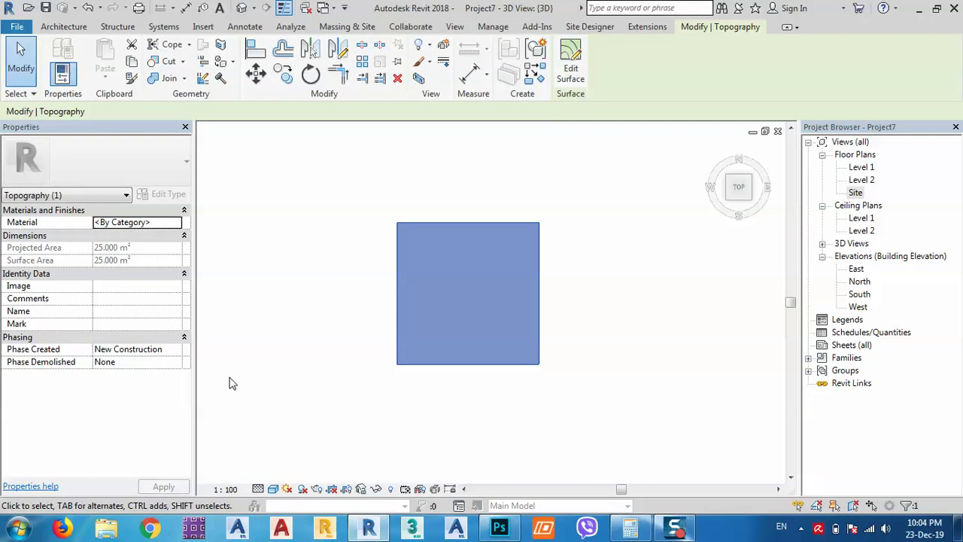
click(117, 349)
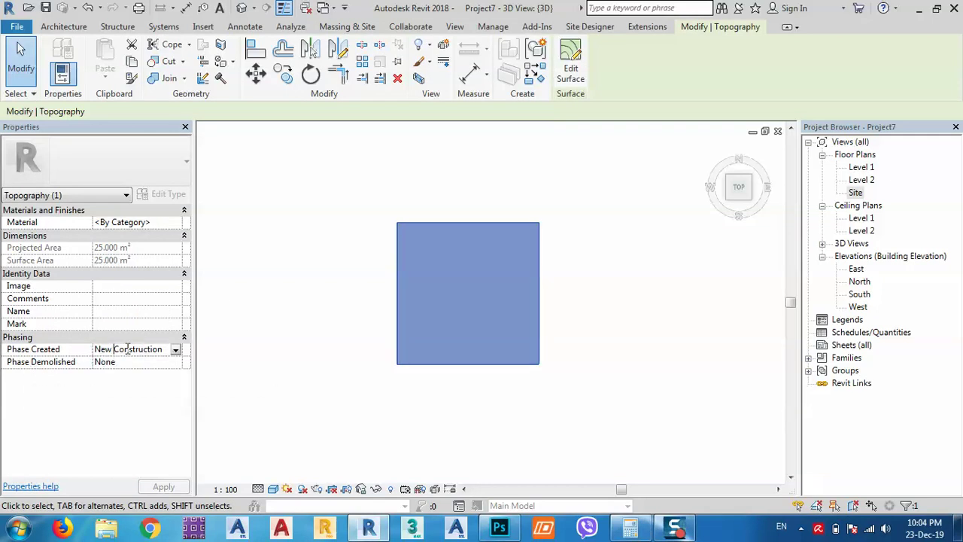
click(176, 349)
click(115, 362)
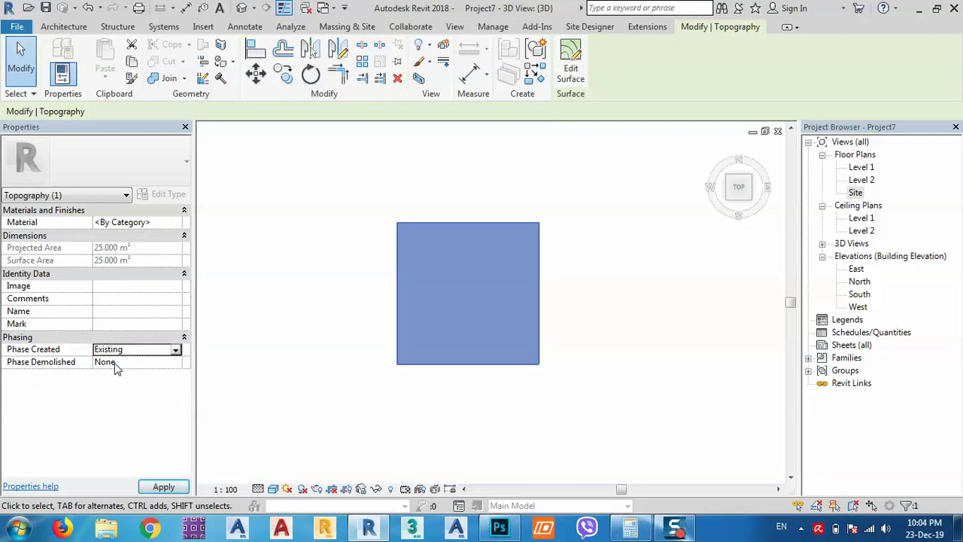
click(113, 361)
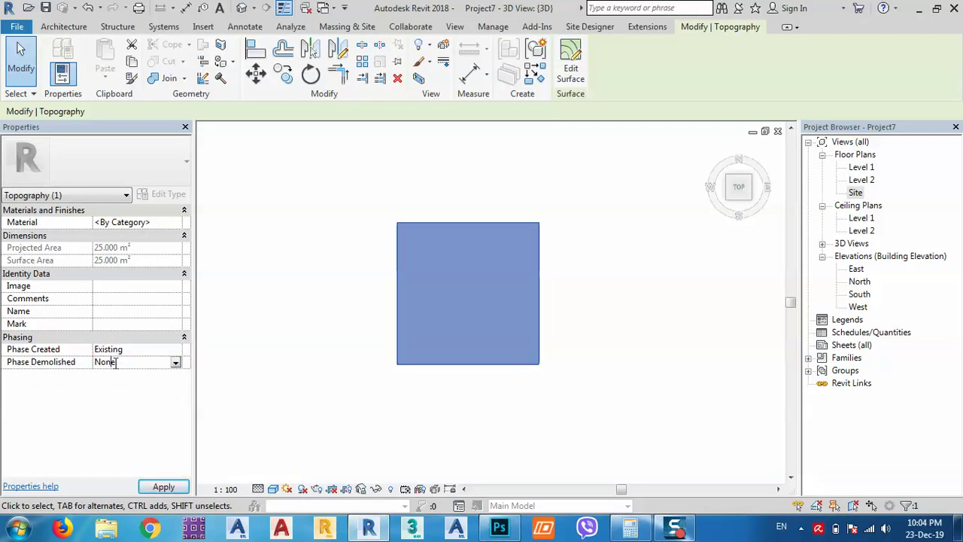
click(176, 362)
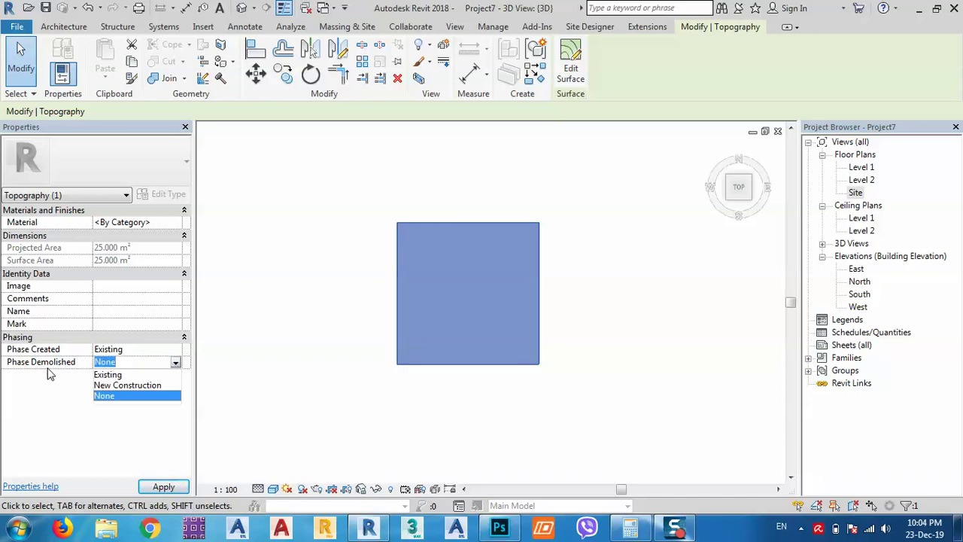
click(111, 386)
click(156, 488)
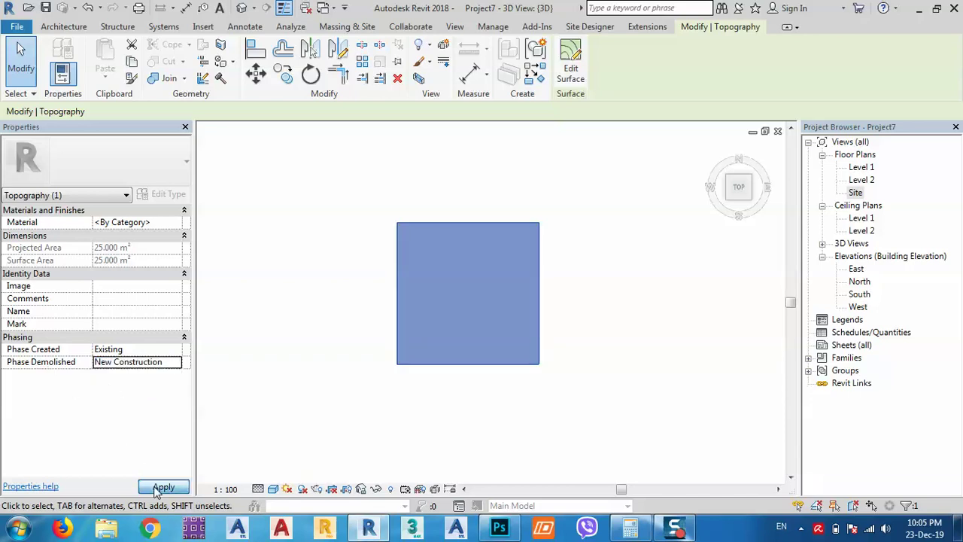
click(452, 412)
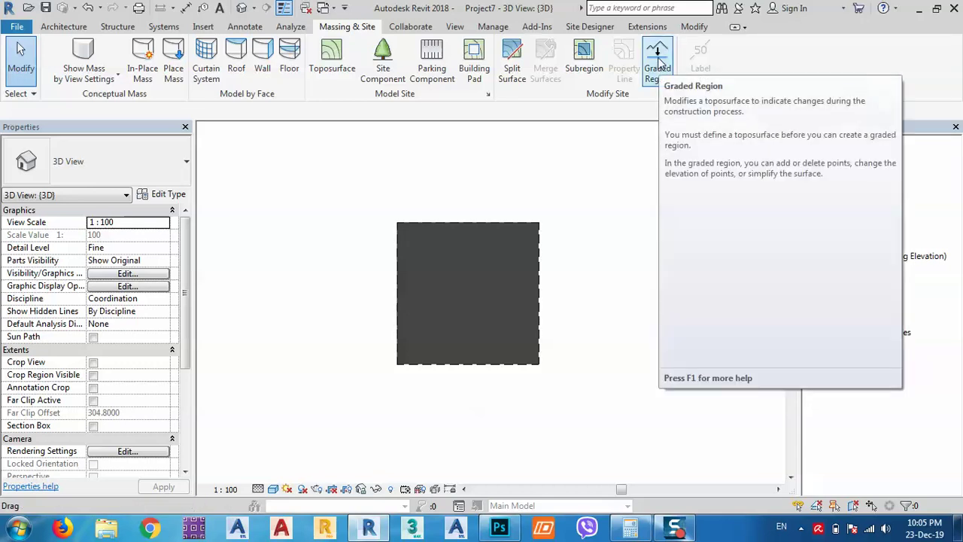
Create a graded region from the square toposurface based on the perimeter points only and finish the surface
click(658, 60)
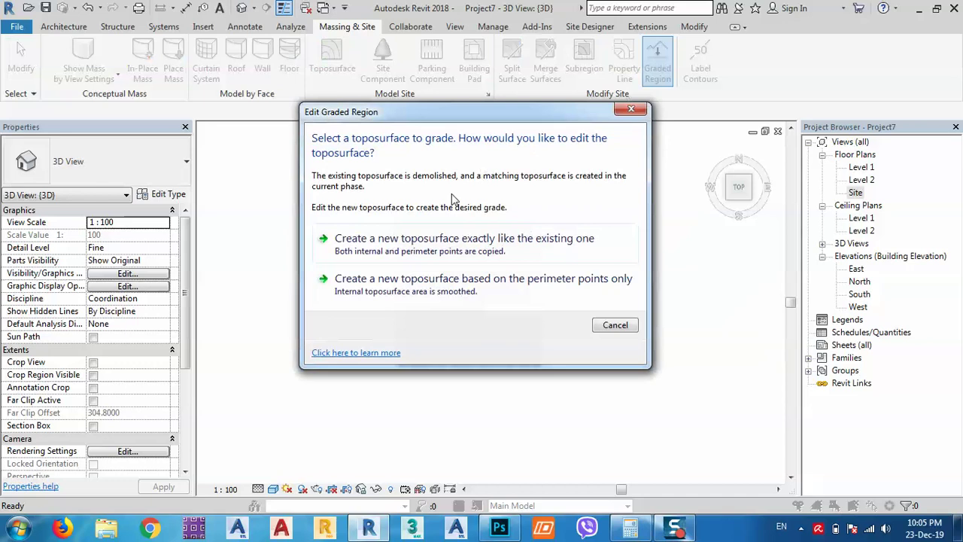
drag(368, 105, 193, 56)
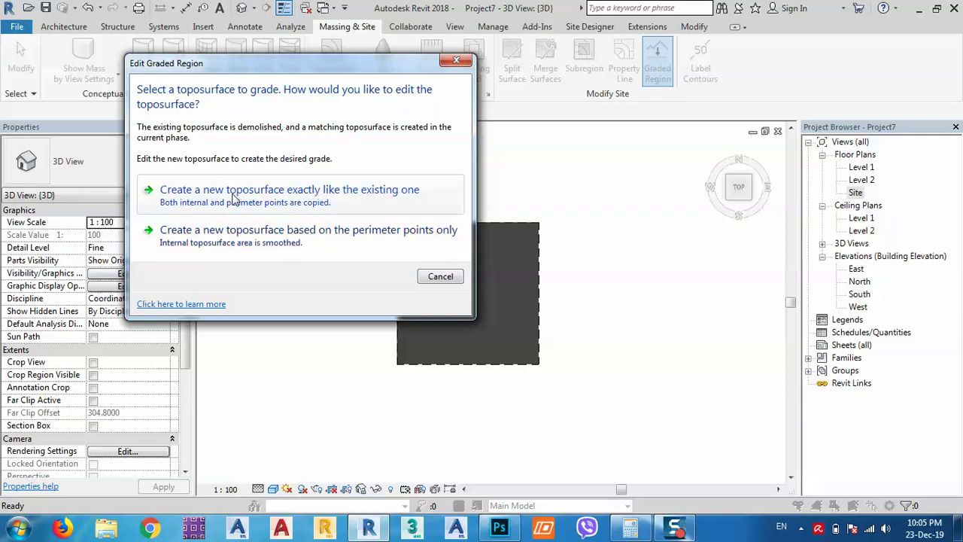
click(318, 233)
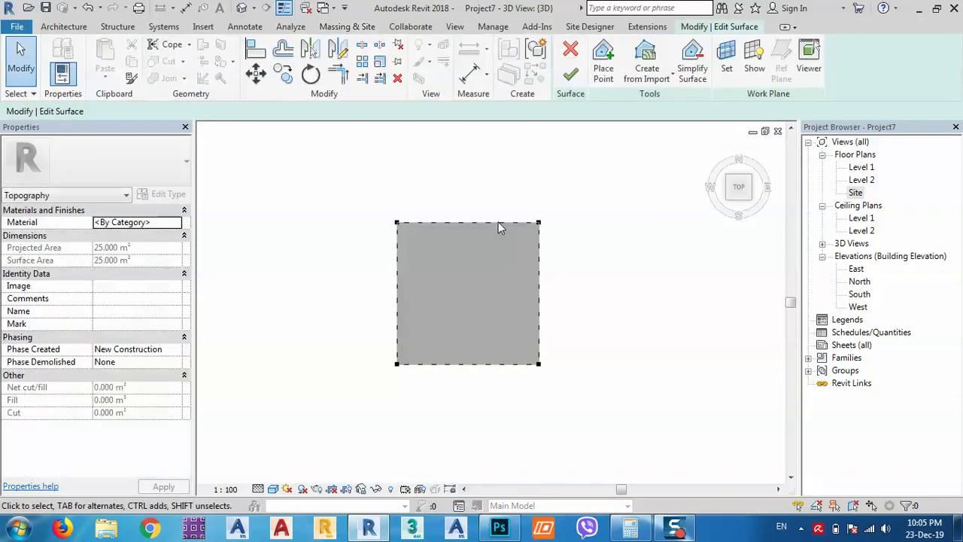
click(571, 79)
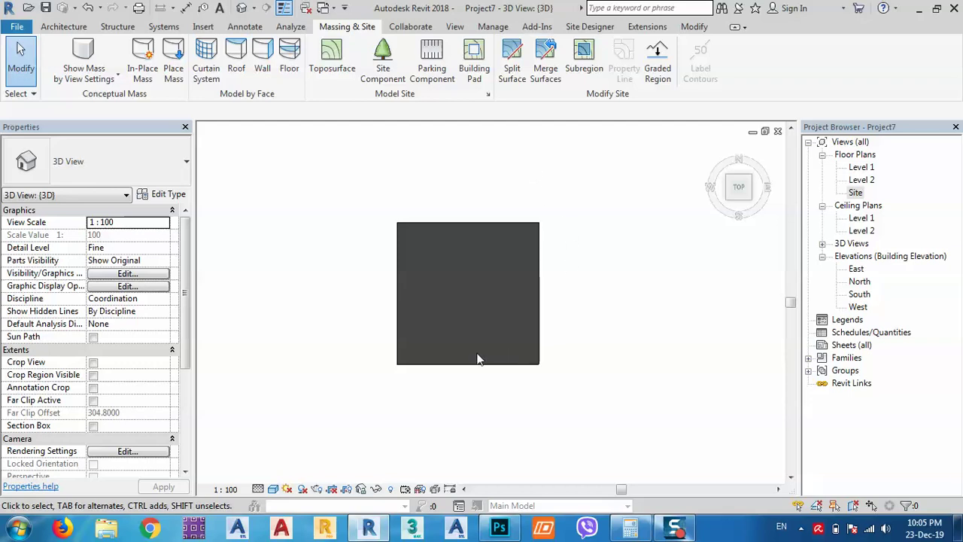
Set the Mark of the new graded toposurface to 1
shift+middle_drag(464, 383, 510, 236)
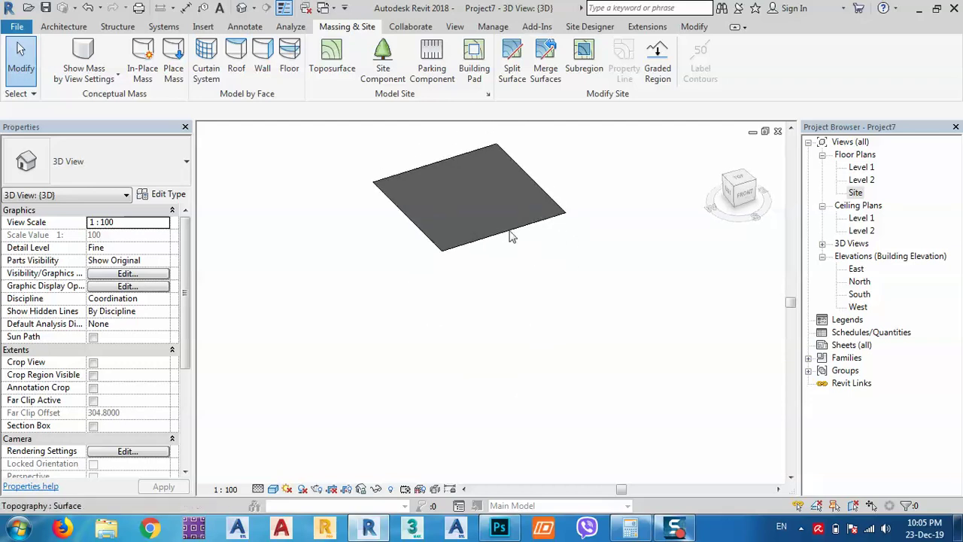
scroll(484, 343, up, 3)
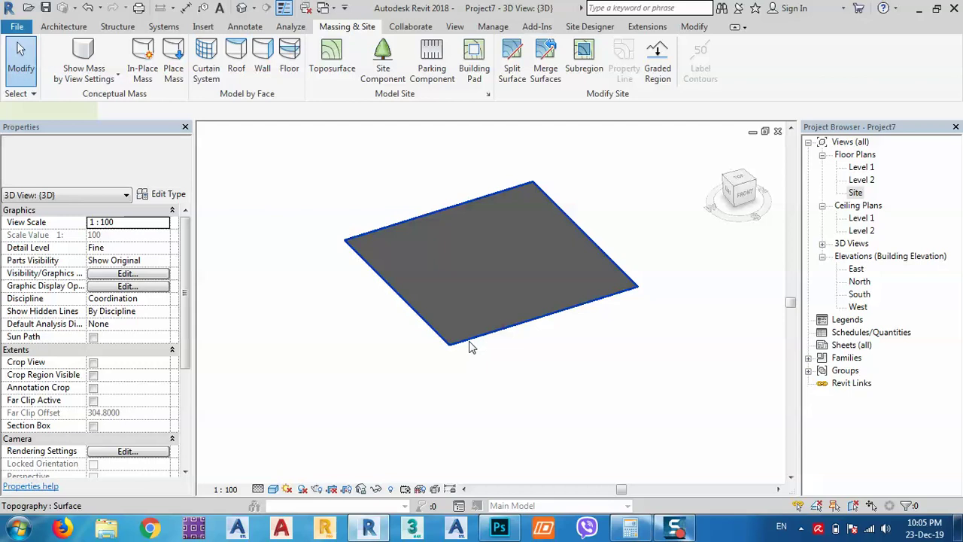
click(468, 343)
click(101, 323)
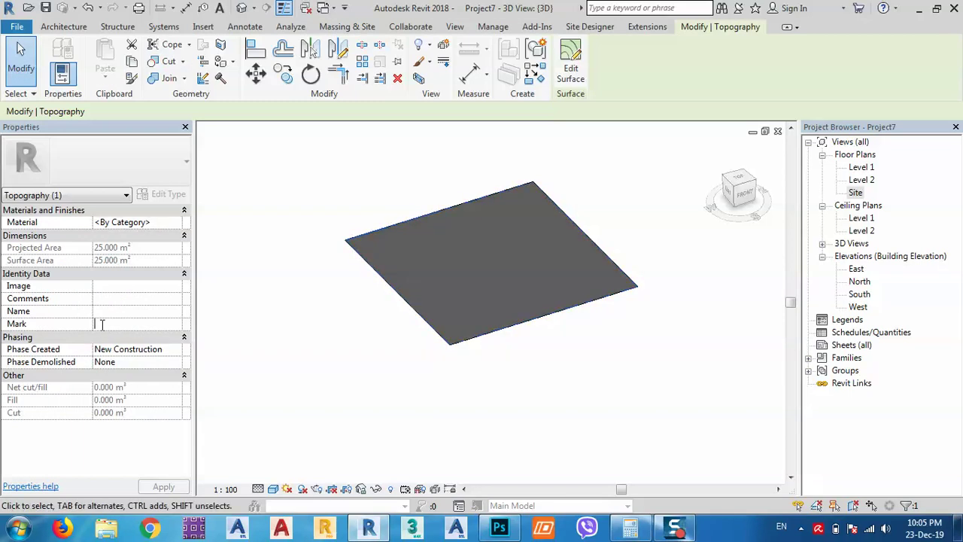
text(1)
click(518, 344)
Select the new graded toposurface and the overlapping existing one in turn at the near corner to compare their properties
scroll(464, 344, up, 2)
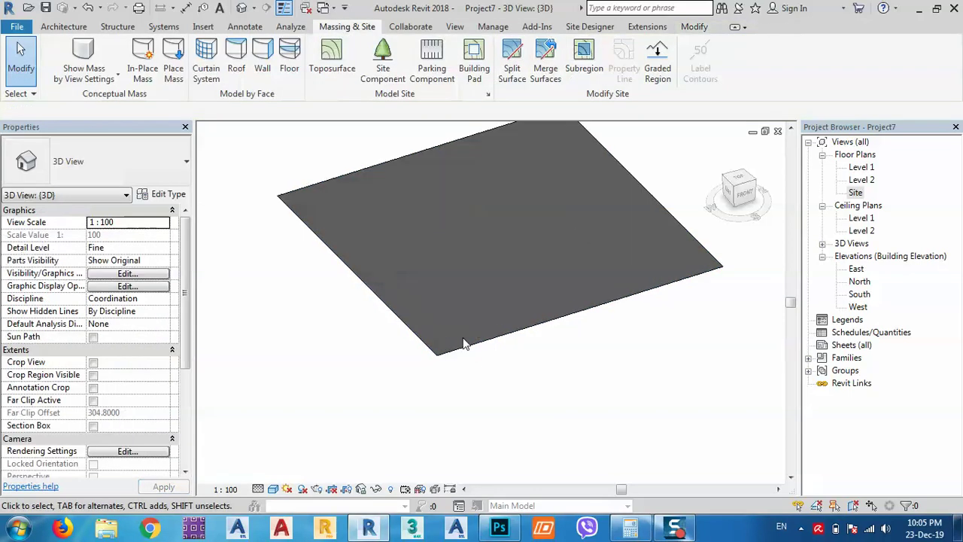
scroll(464, 343, up, 2)
click(451, 361)
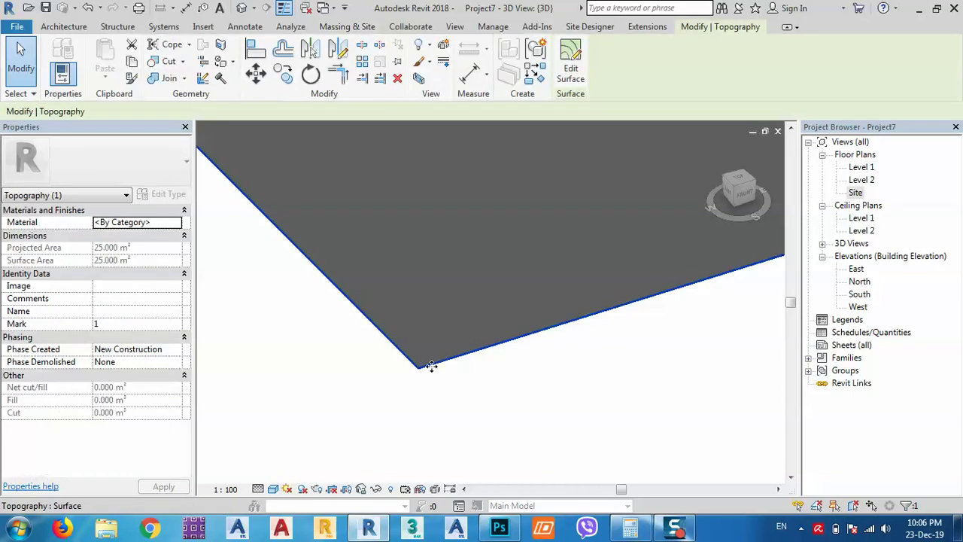
click(432, 386)
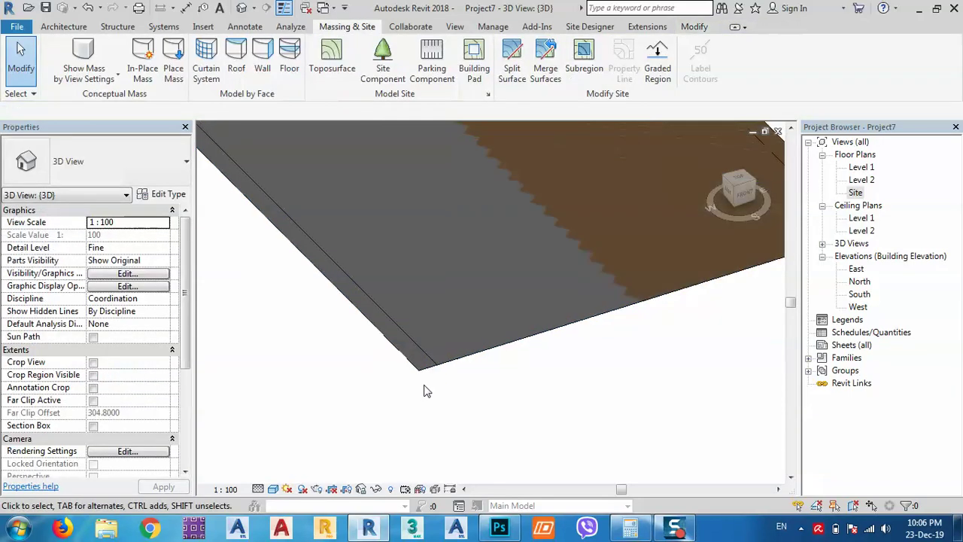
scroll(496, 355, down, 1)
click(453, 361)
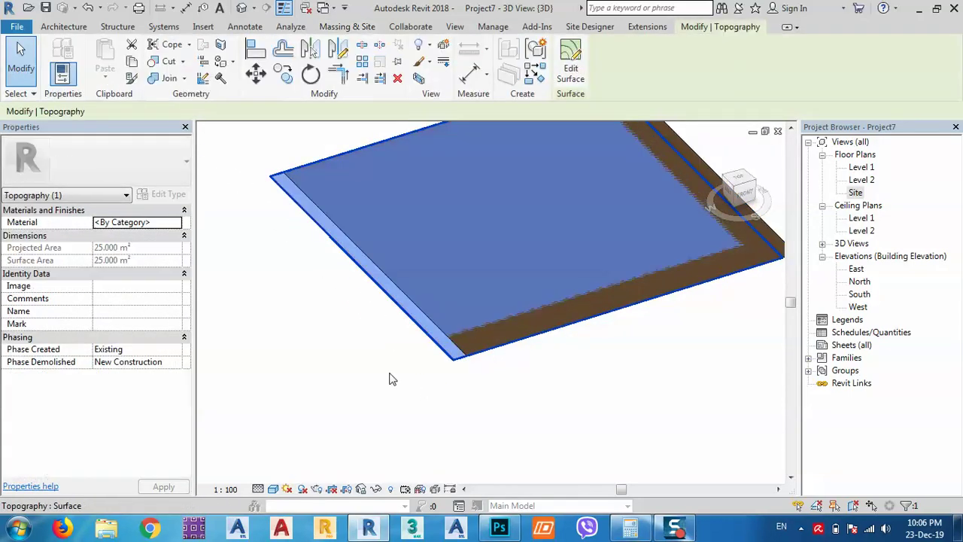
Set the Mark of the selected existing toposurface to 2
click(113, 324)
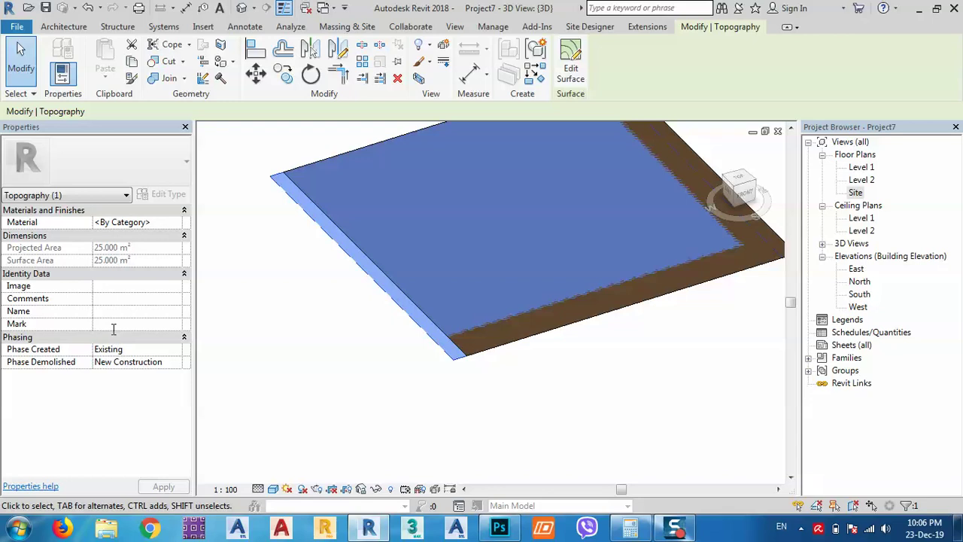
text(2)
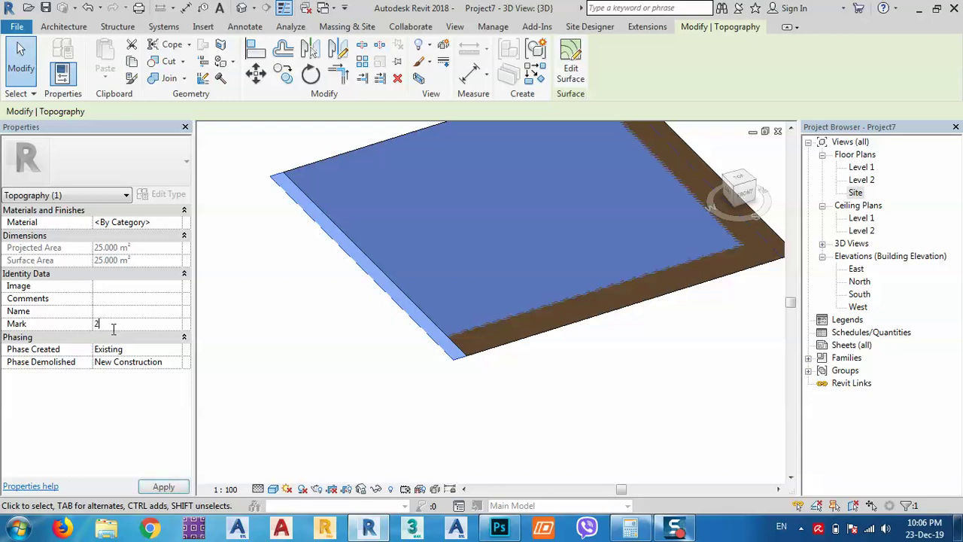
click(545, 415)
Start a building pad on Level 1 and sketch a rectangular boundary about 2.15 by 1.87 m inside the square surface, seen from above
middle_drag(452, 340, 429, 392)
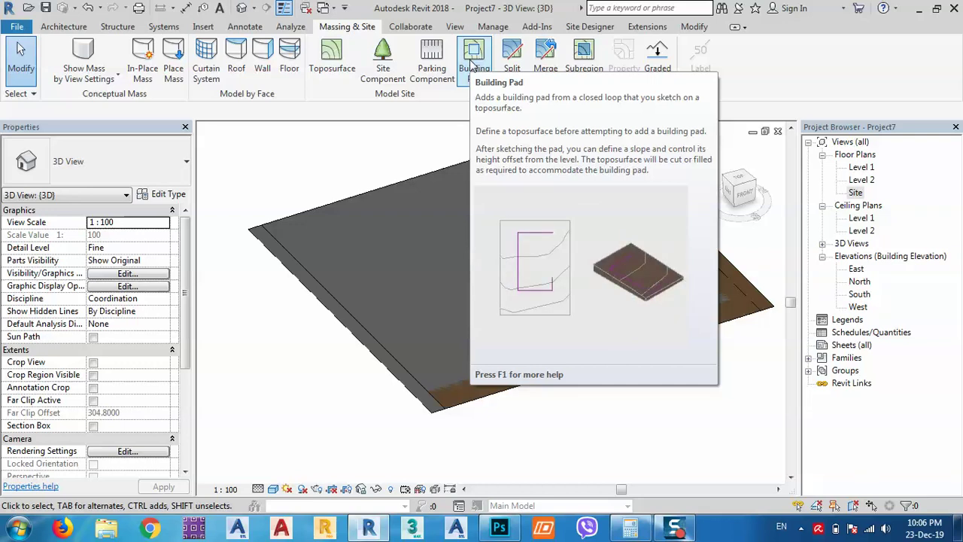
click(741, 181)
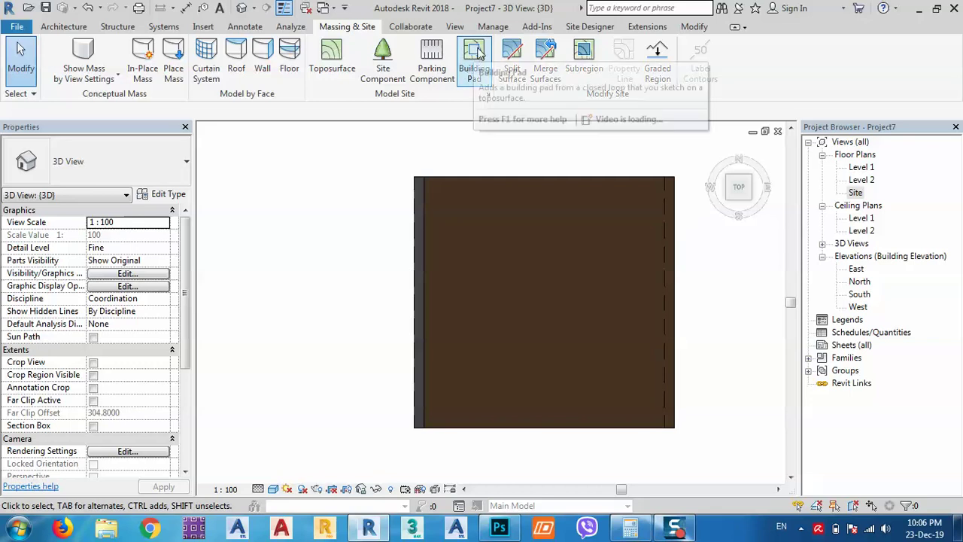
click(470, 69)
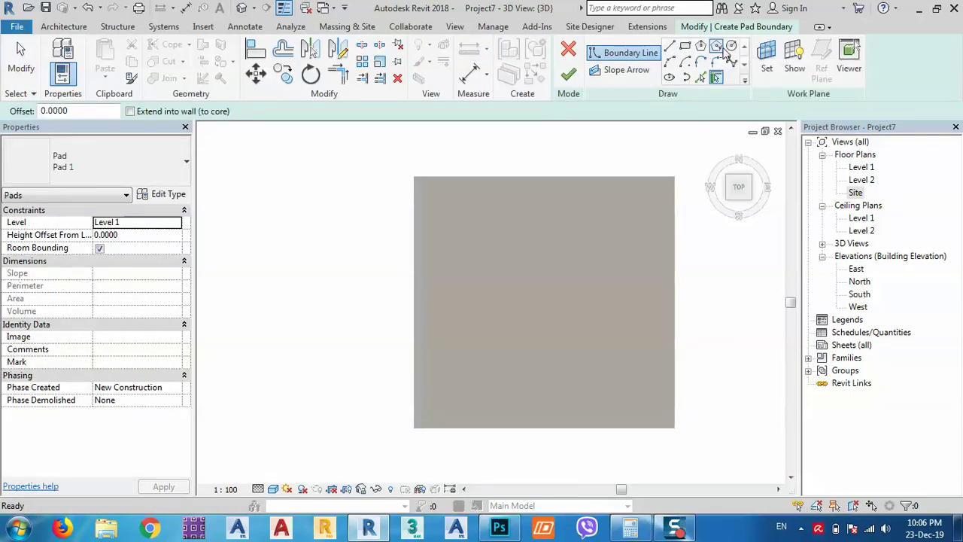
click(685, 49)
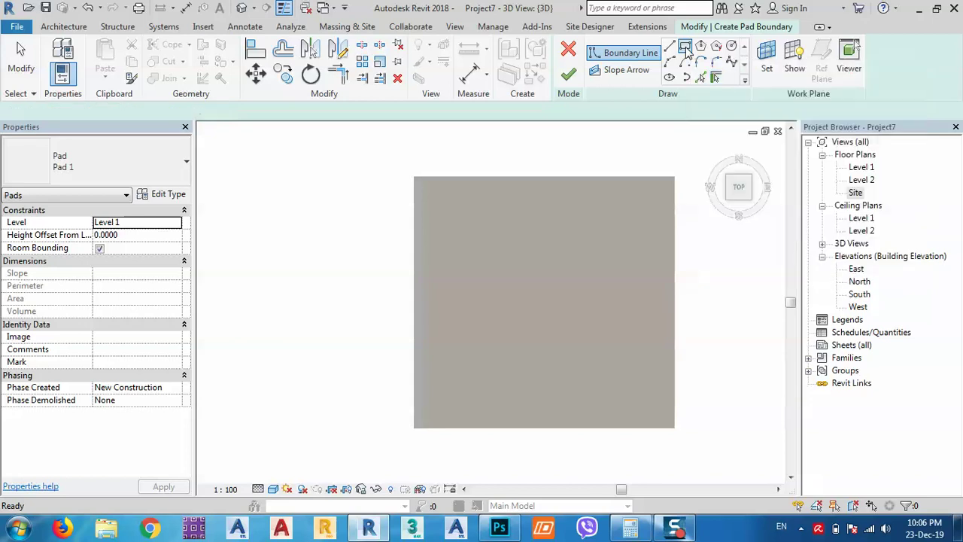
click(479, 224)
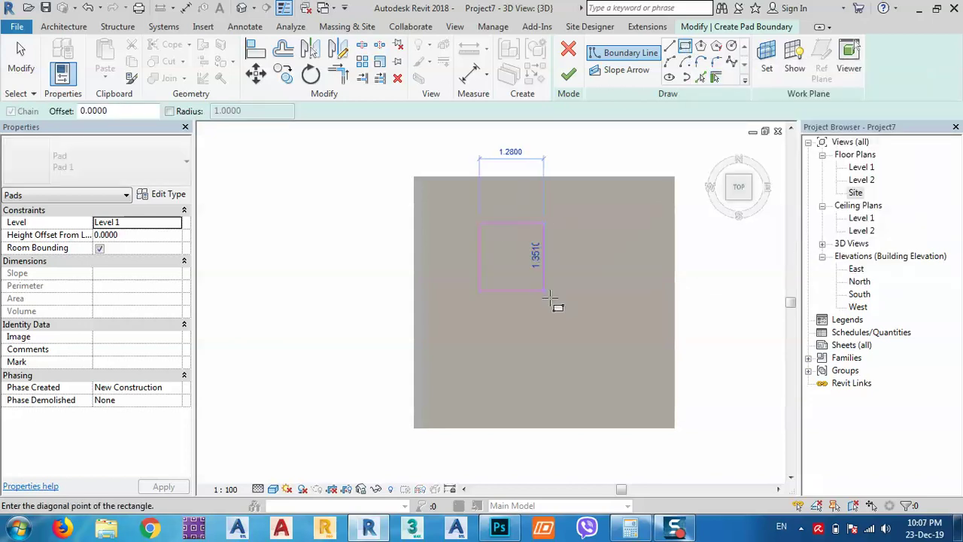
click(587, 315)
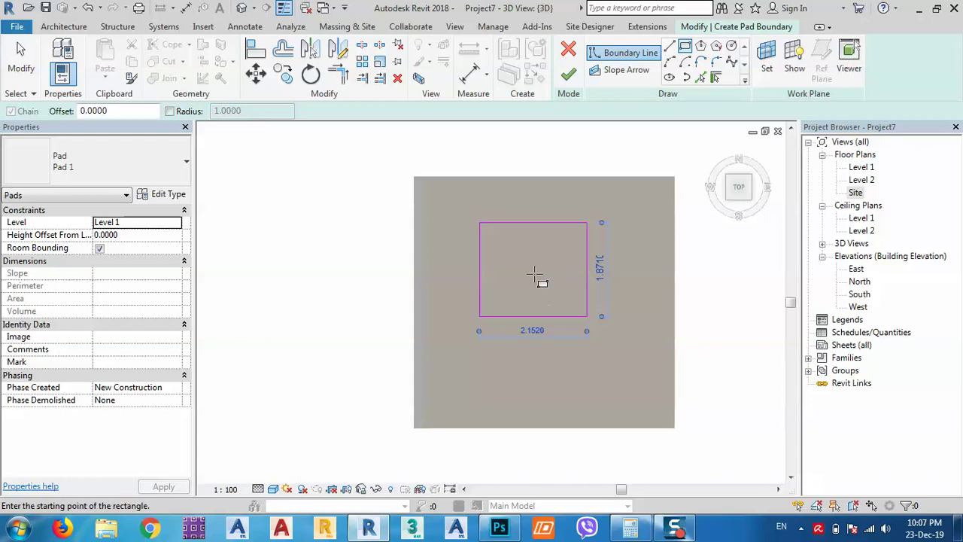
right_click(541, 277)
click(541, 277)
right_click(542, 278)
click(541, 277)
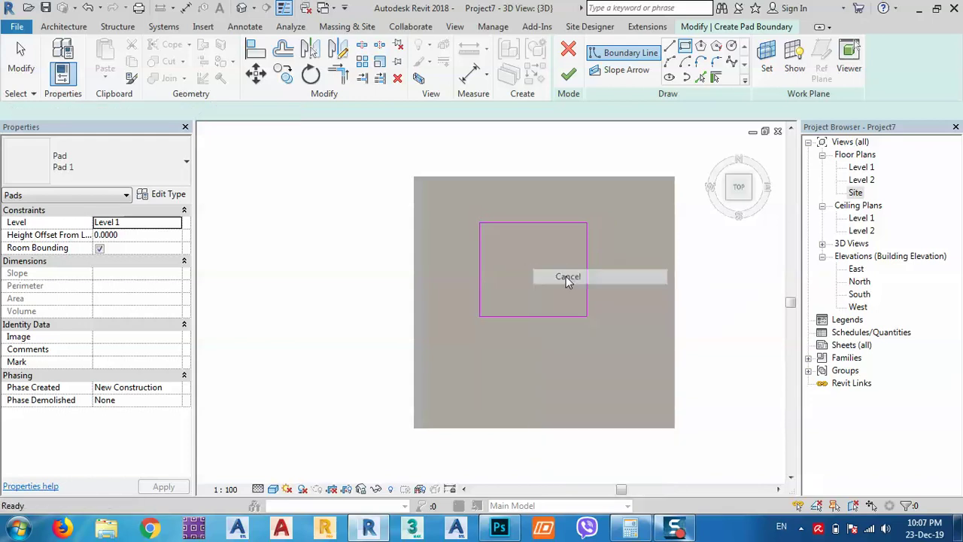
Set both side lengths of the rectangular pad boundary to 2 m and finish the building pad
click(587, 278)
click(537, 329)
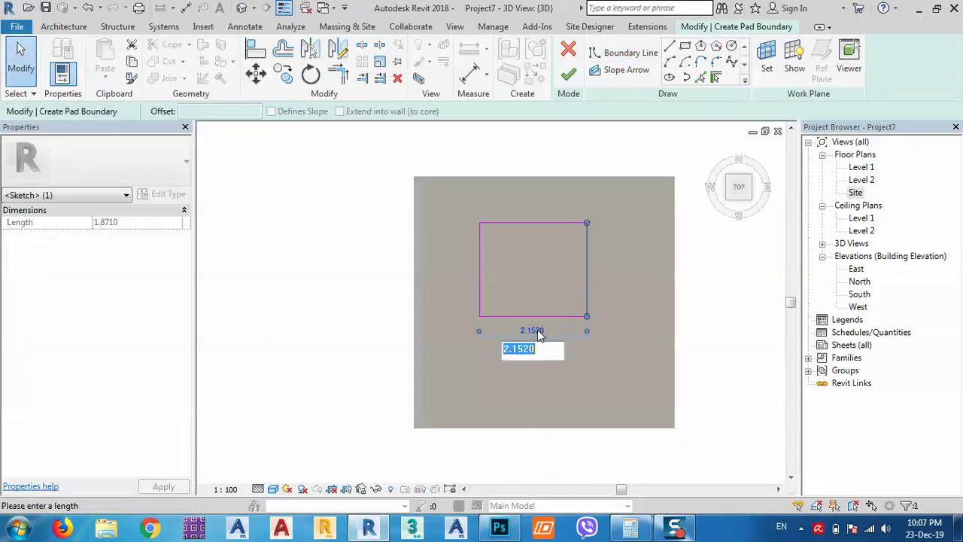
text(2)
key(Return)
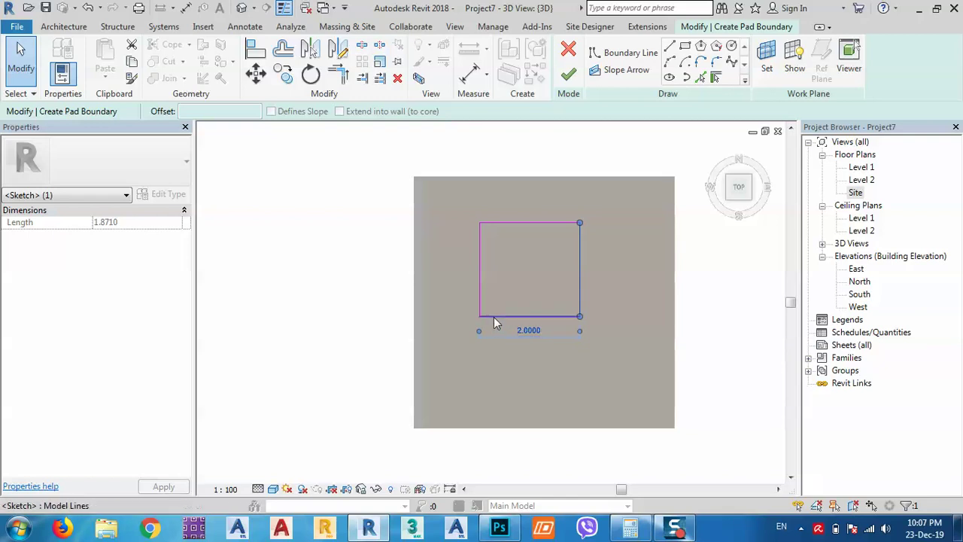
click(494, 316)
click(450, 268)
text(2)
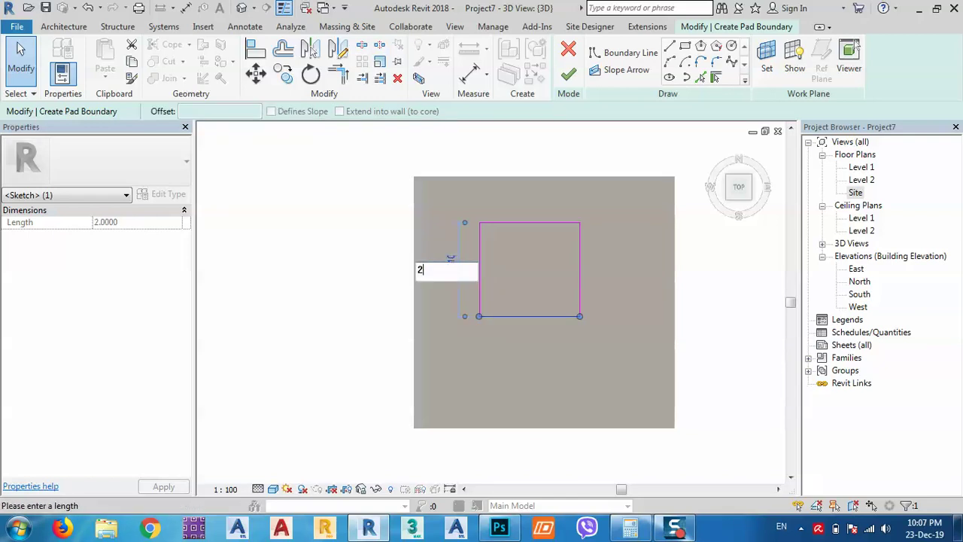
key(Return)
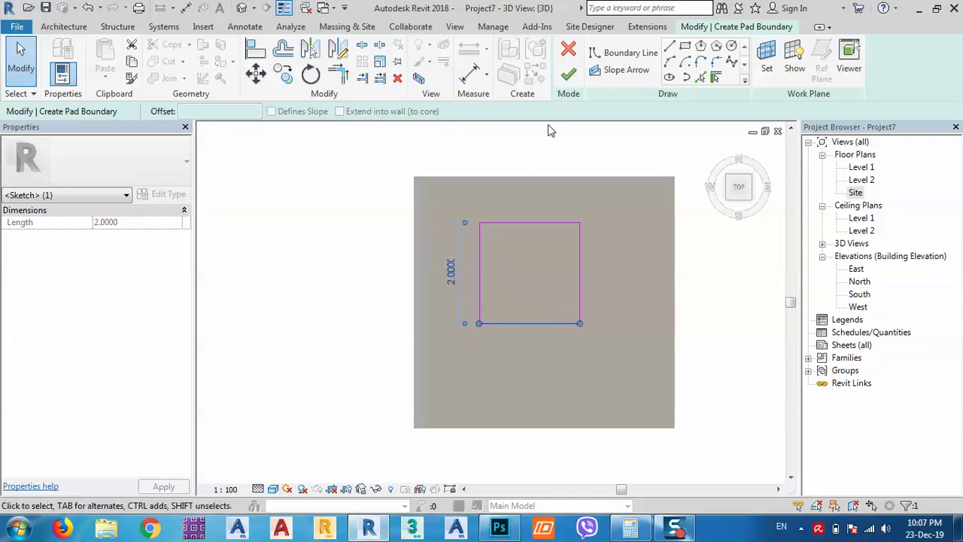
click(568, 76)
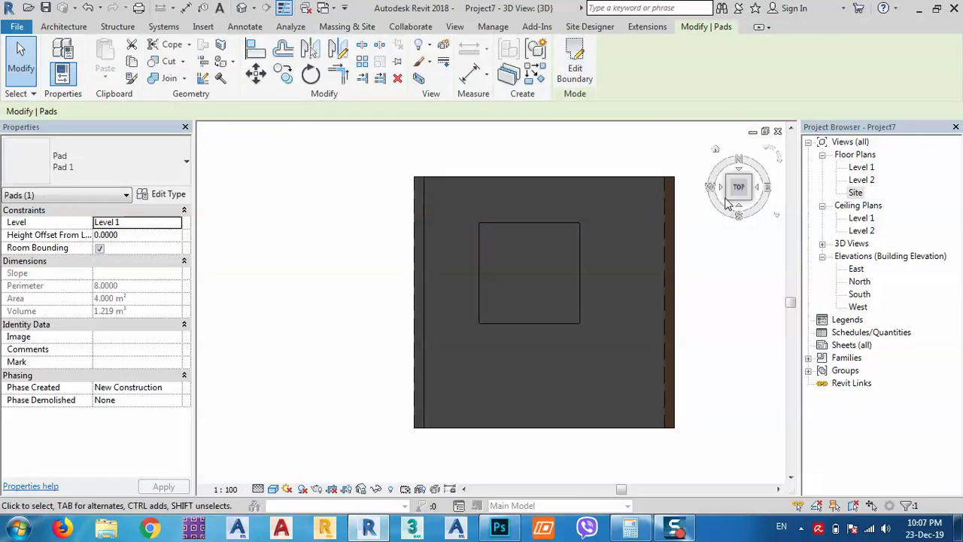
click(730, 250)
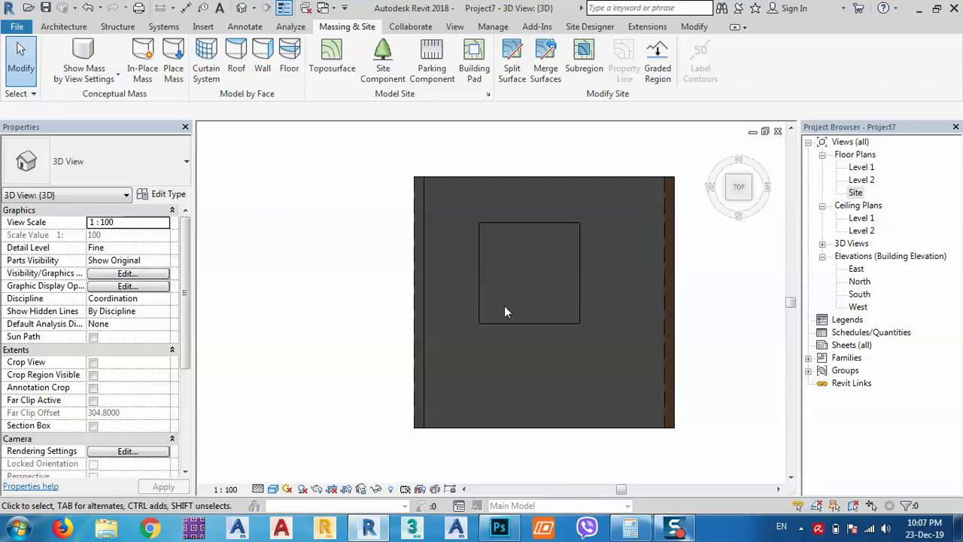
Set the Mark of the pit topography surface around the pad to "excavation"
click(747, 211)
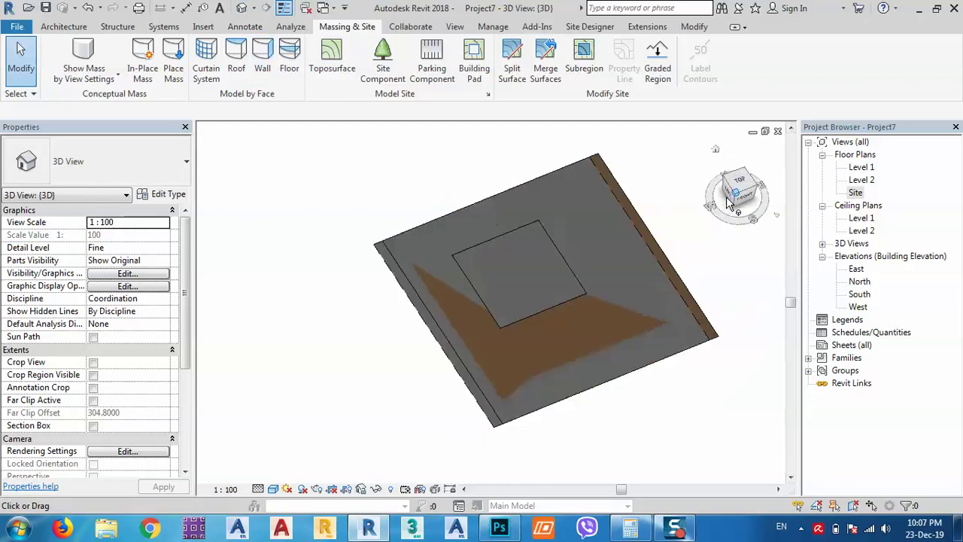
shift+middle_drag(473, 296, 557, 330)
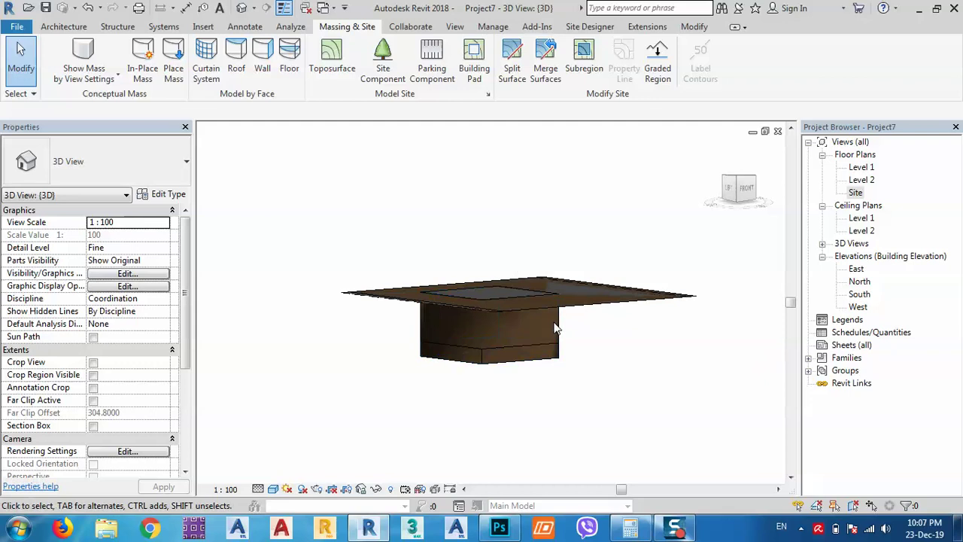
click(557, 331)
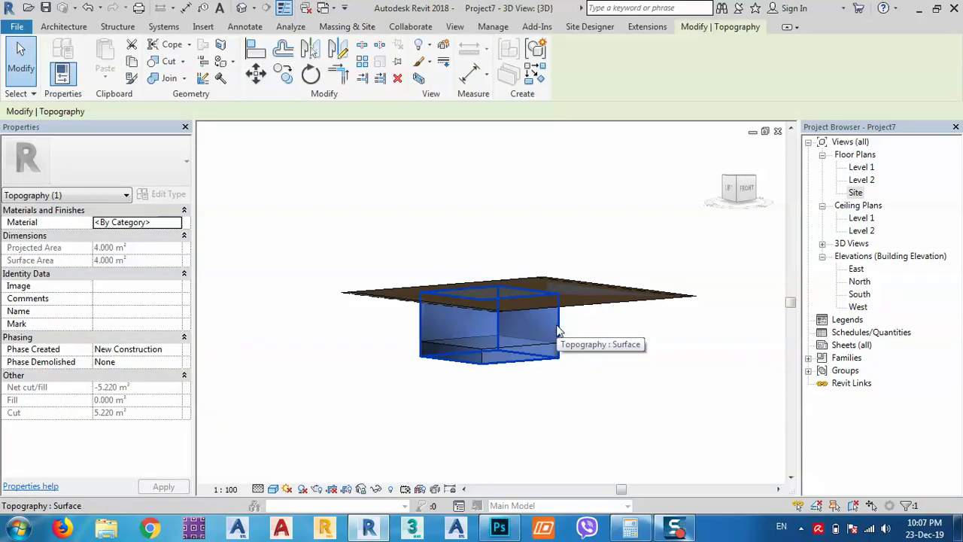
click(114, 325)
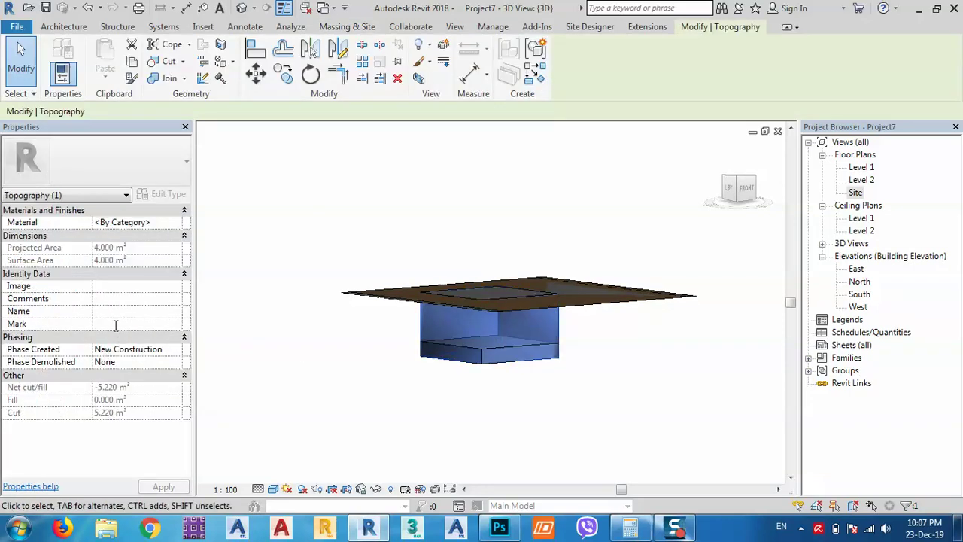
text(excavation)
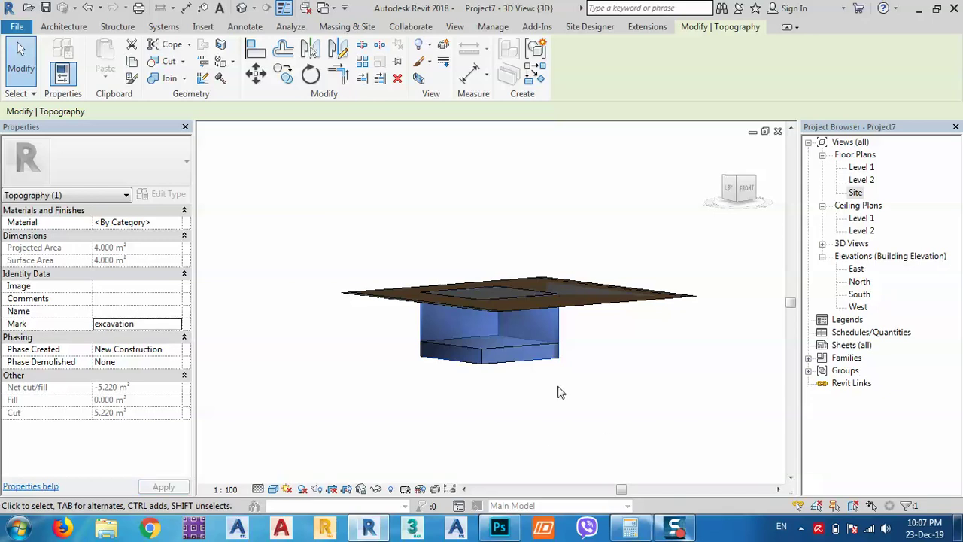
click(557, 391)
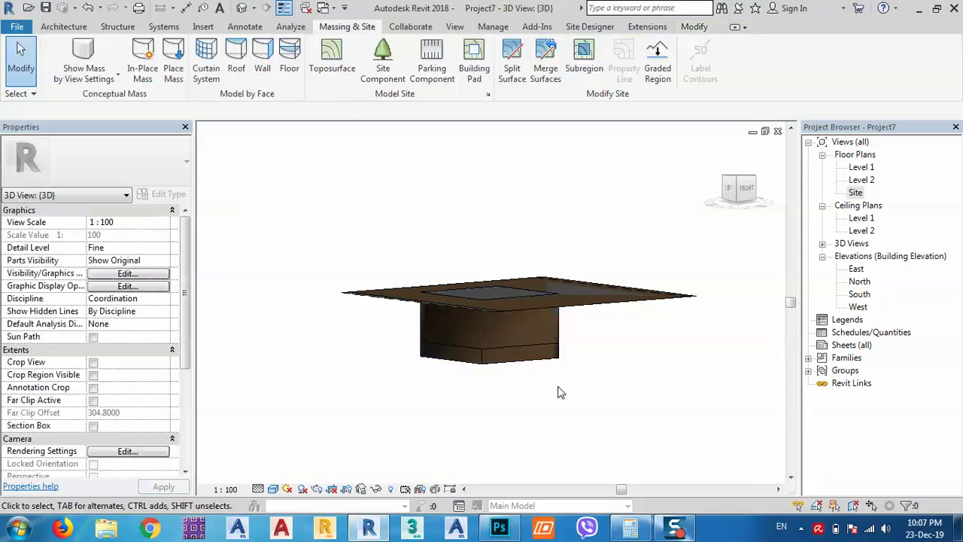
Set the Mark of the building pad at the base of the pit to "Foundation"
click(548, 362)
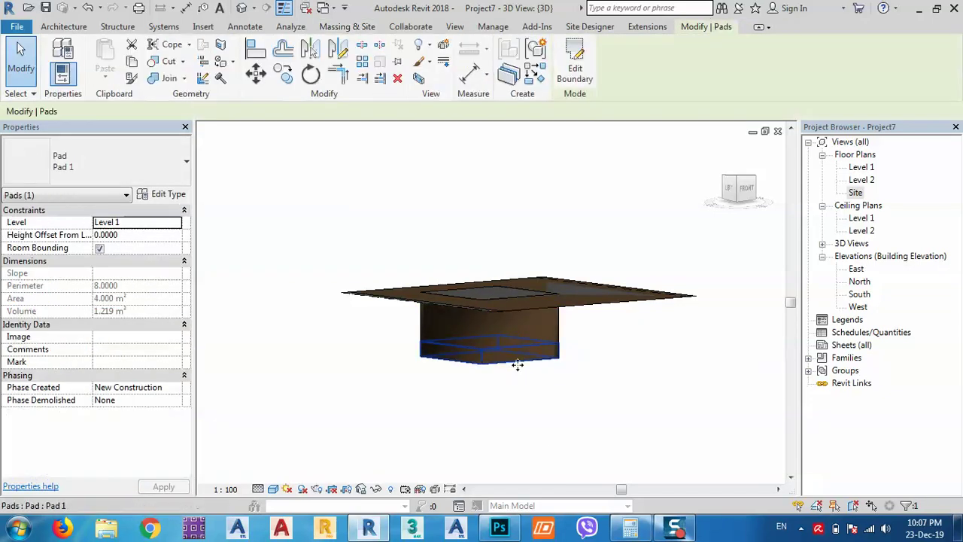
click(116, 361)
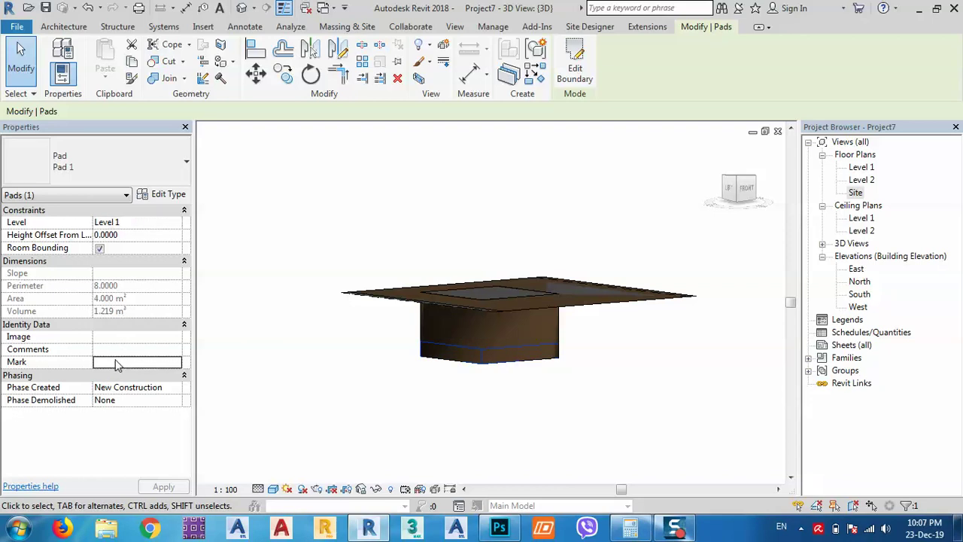
text(Foundation)
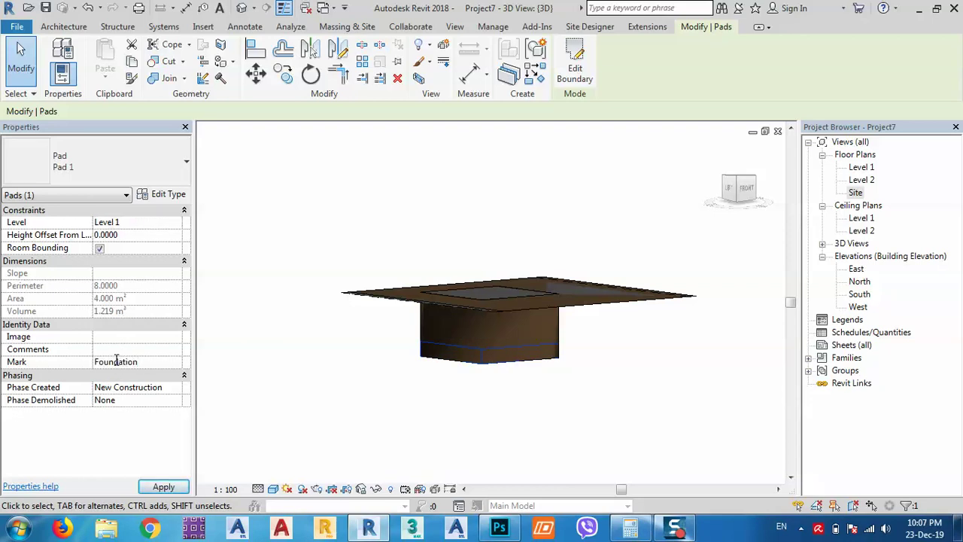
click(117, 361)
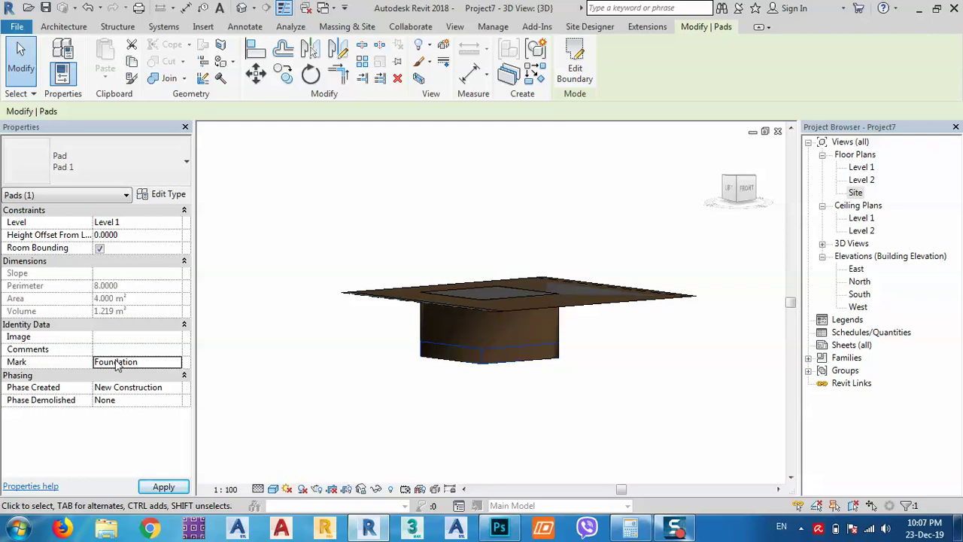
click(583, 396)
Set the structure layer thickness of the Pad 1 type to 0.5 m and accept the type changes
middle_drag(505, 358, 543, 322)
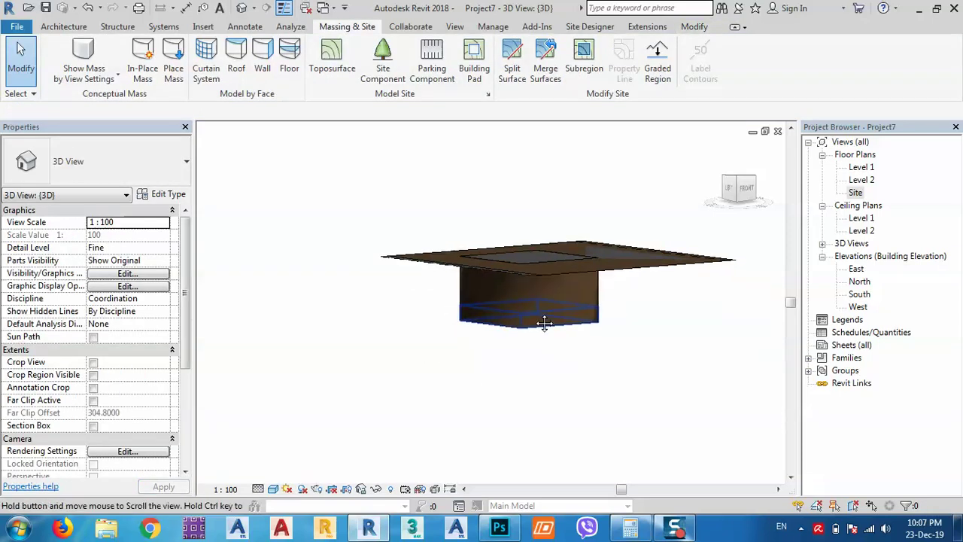
scroll(544, 322, up, 2)
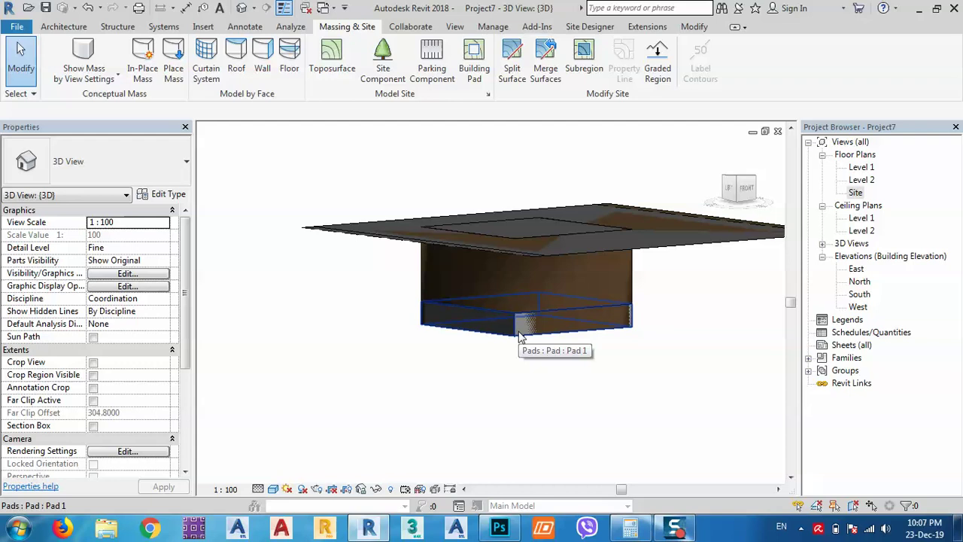
click(521, 338)
scroll(519, 324, up, 3)
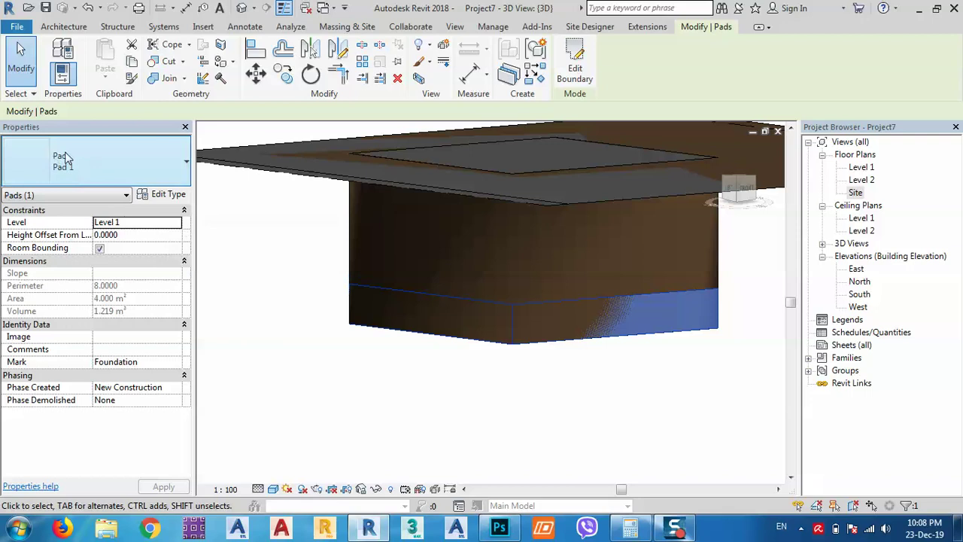
click(164, 196)
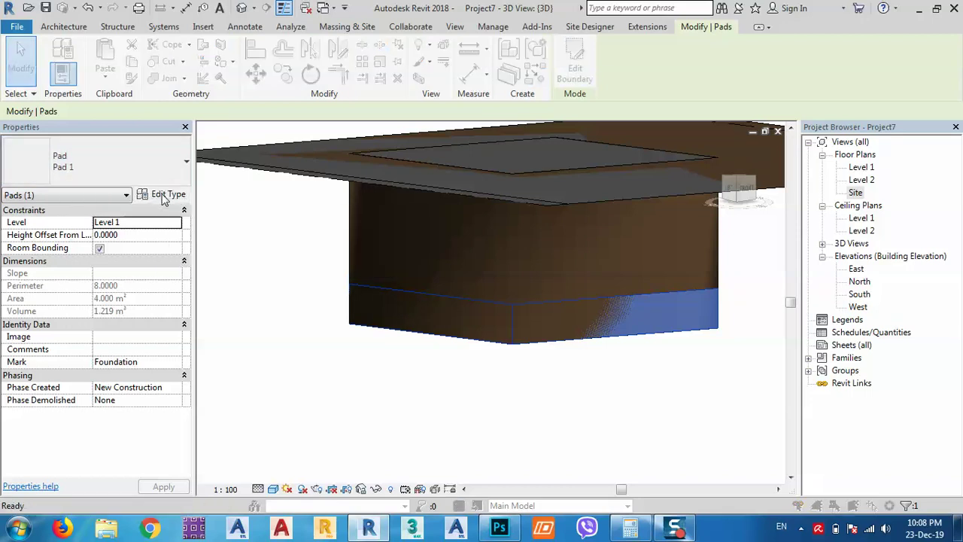
click(502, 215)
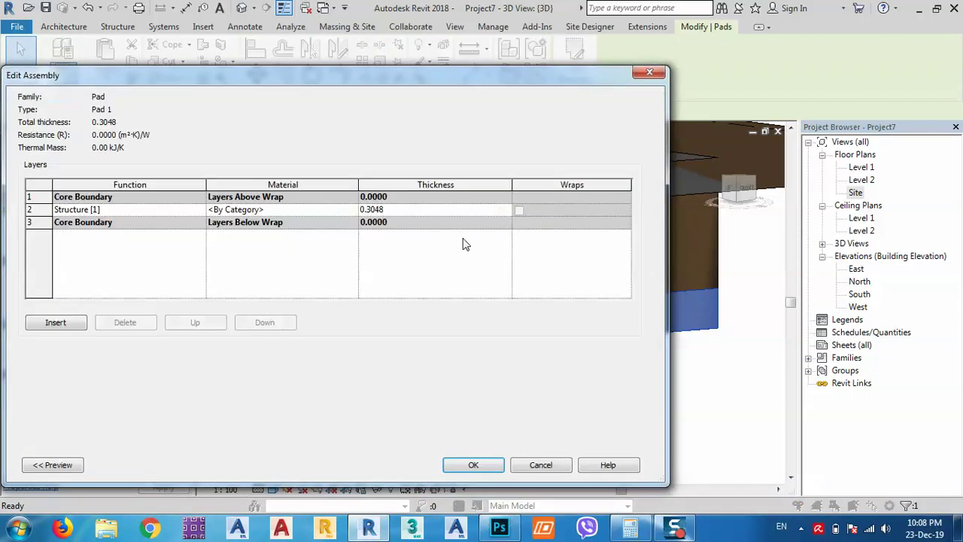
click(399, 215)
text(0.5)
key(Return)
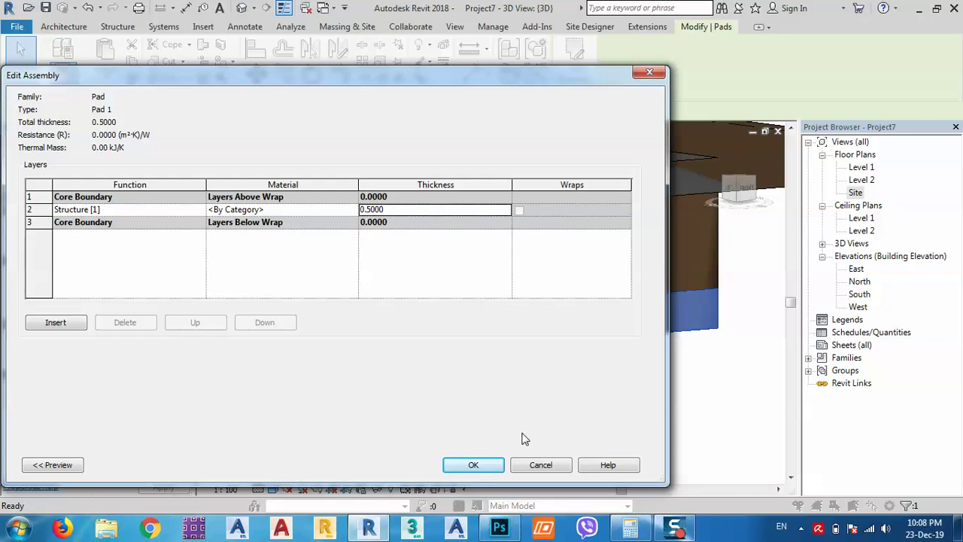
click(473, 464)
click(629, 466)
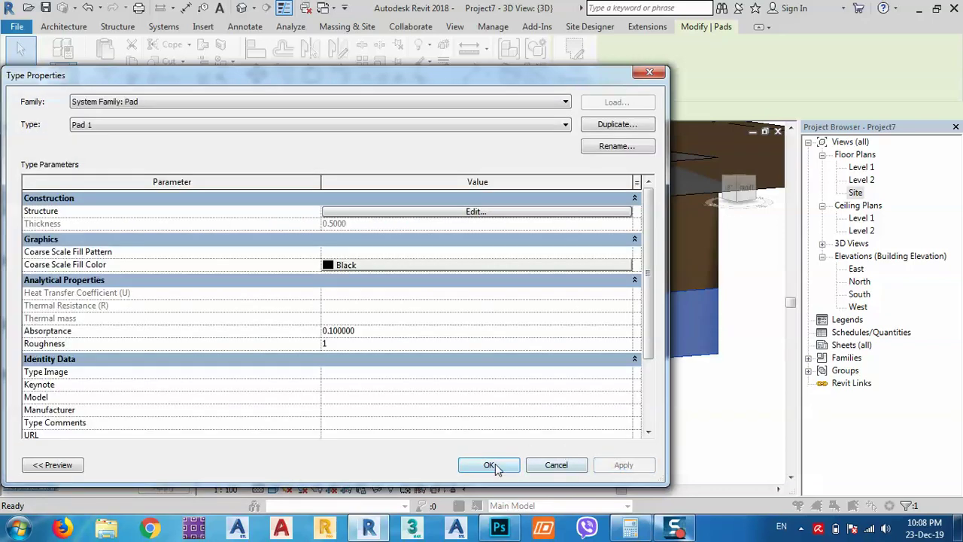
click(489, 464)
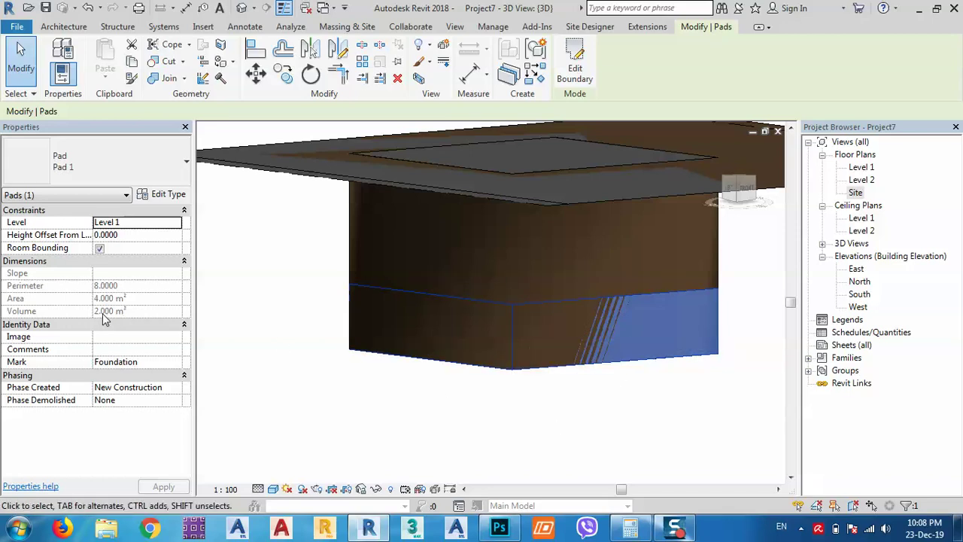
Select the excavation topography surface around the pad to check its cut and fill volumes
middle_drag(742, 327, 690, 318)
click(688, 255)
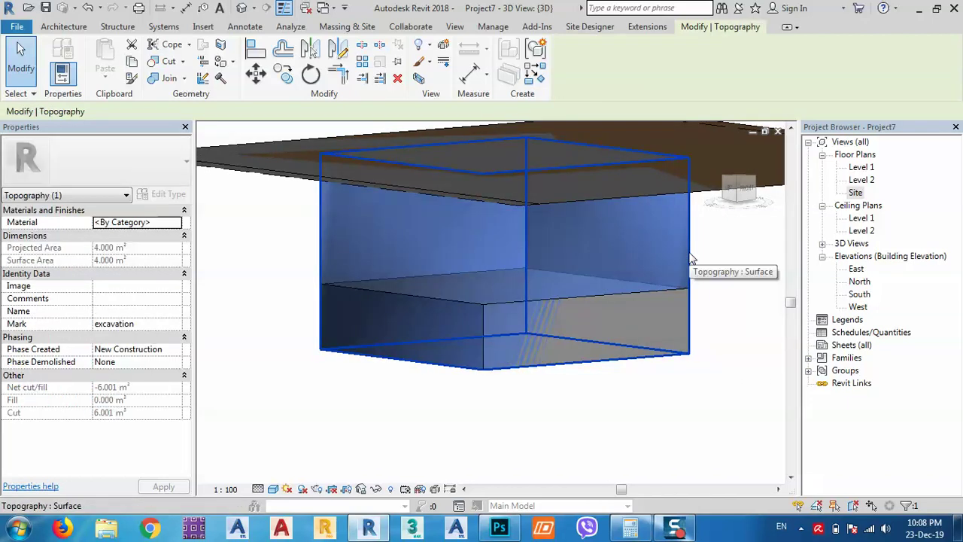
click(729, 282)
click(691, 256)
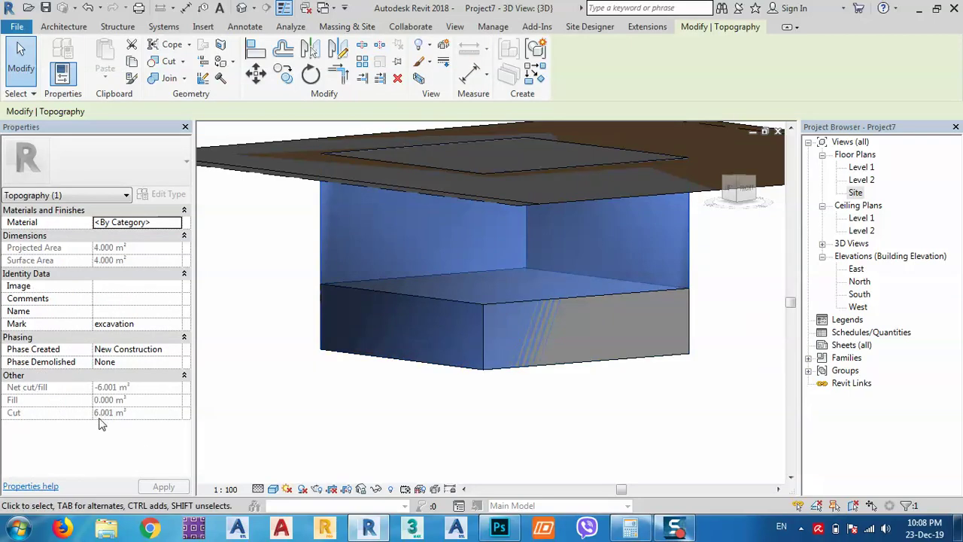
Deselect the topography surface and create a new building-component schedule for the Topography category in the New Construction phase
click(465, 393)
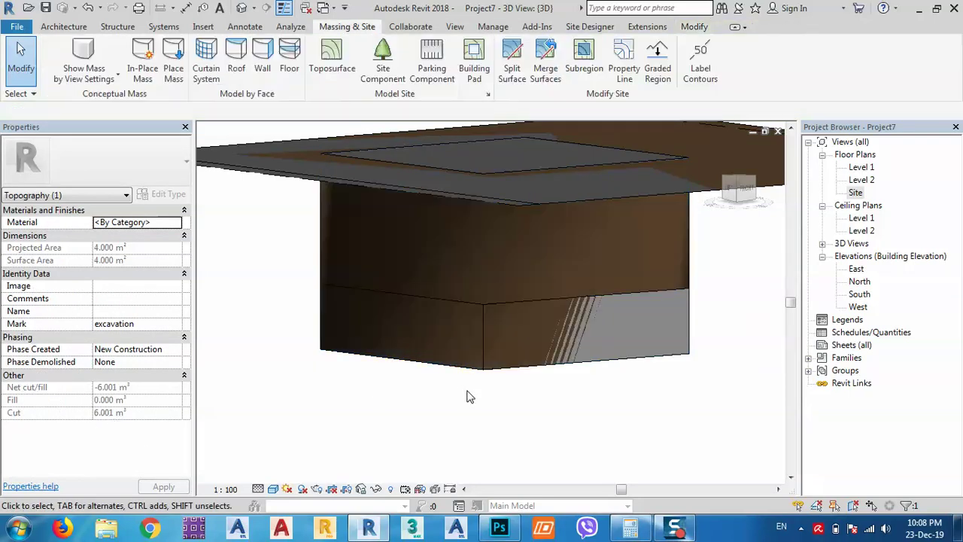
scroll(457, 231, down, 2)
mouse_move(457, 231)
middle_down()
mouse_move(517, 254)
mouse_move(534, 348)
mouse_move(429, 316)
mouse_move(513, 313)
mouse_move(516, 305)
middle_up()
middle_drag(576, 273, 566, 279)
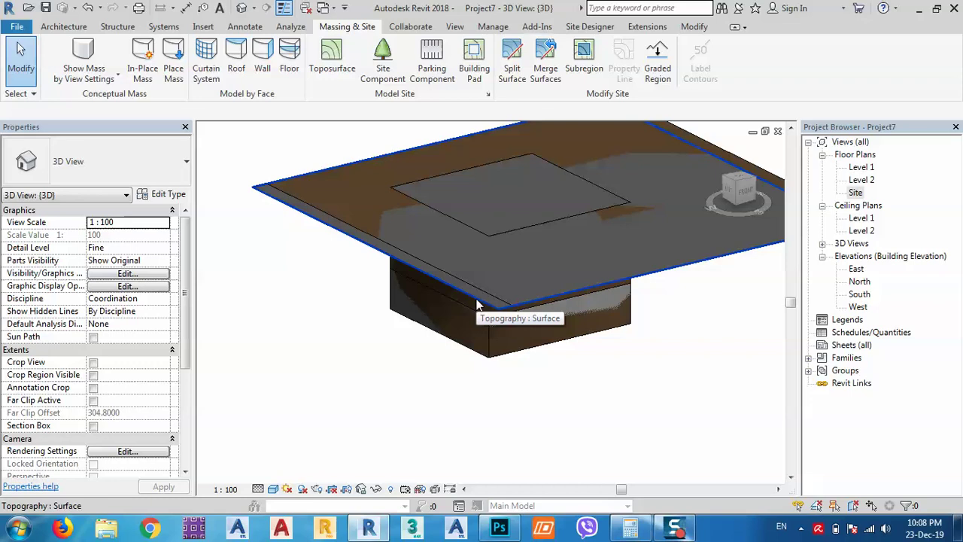
click(846, 336)
right_click(846, 339)
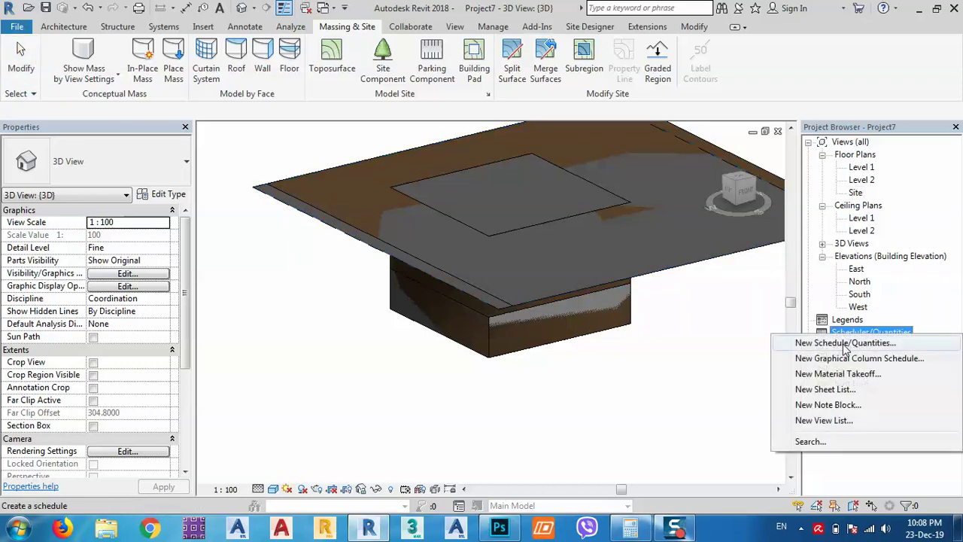
click(844, 344)
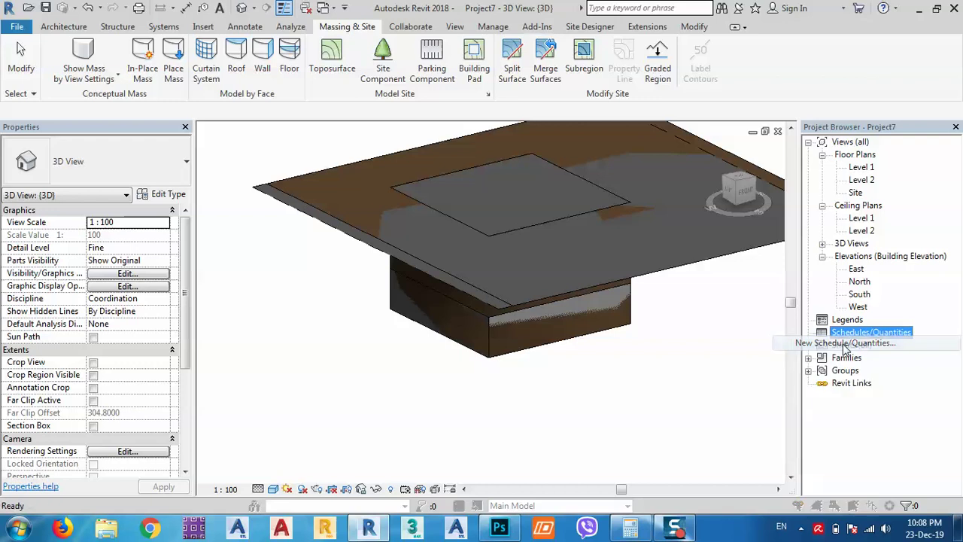
scroll(368, 188, down, 2)
scroll(369, 189, down, 14)
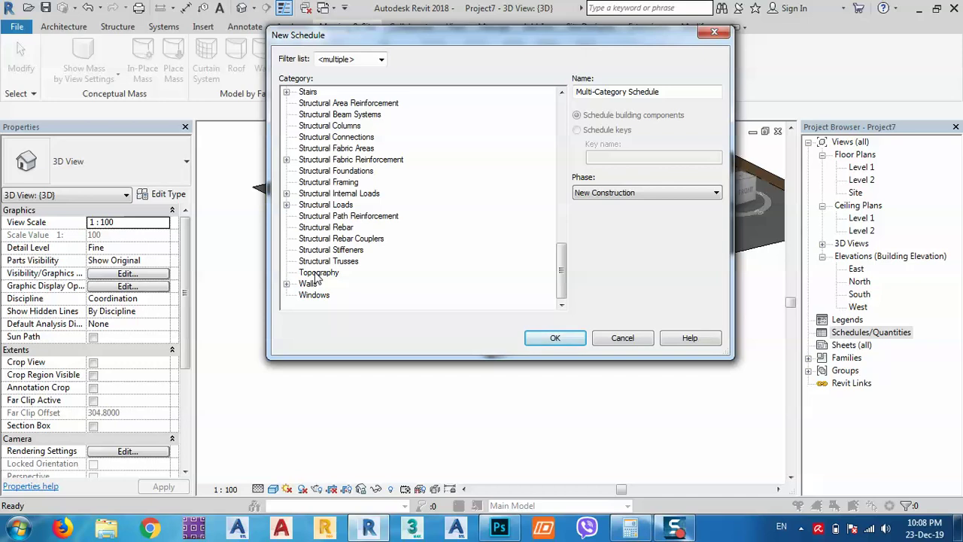
double_click(317, 273)
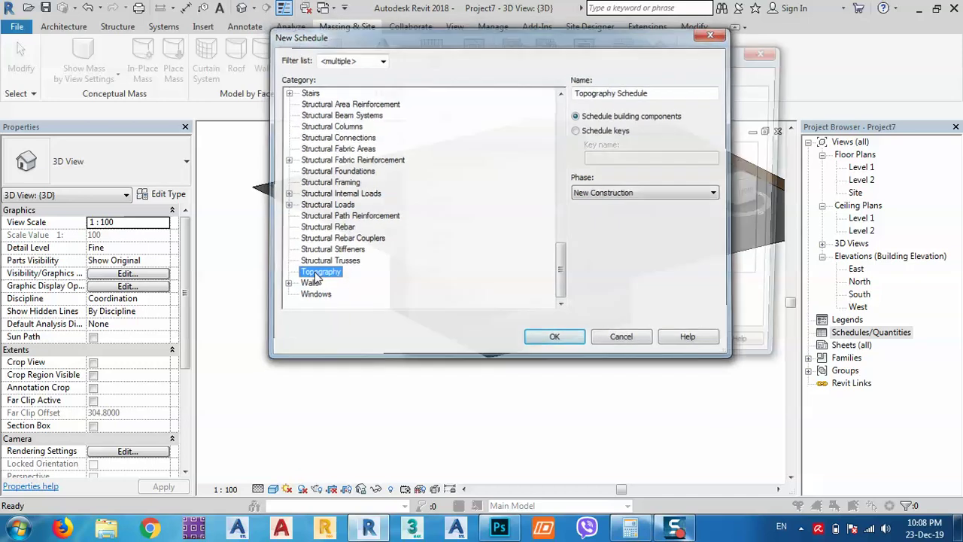
Add the Cut, Fill, Mark and Net cut/fill fields to the topography schedule
double_click(418, 193)
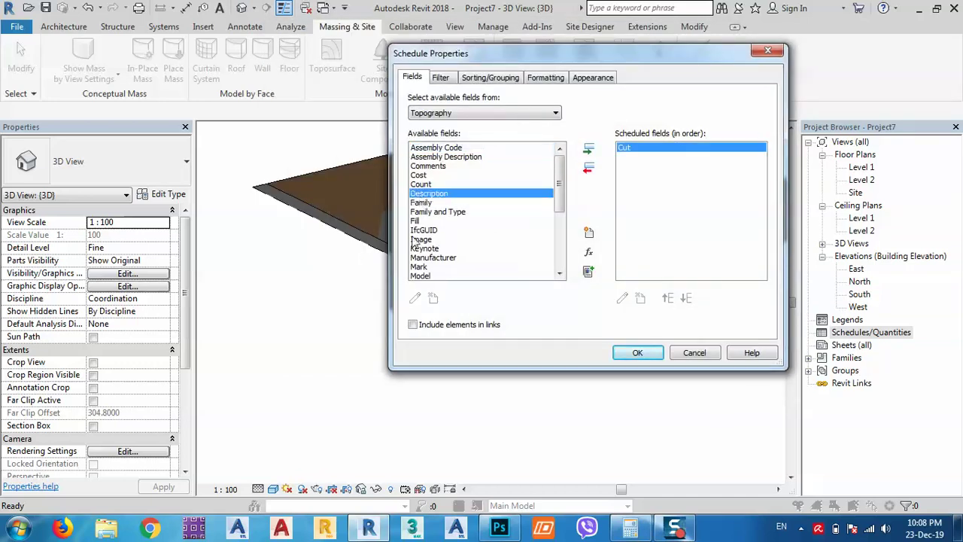
double_click(415, 221)
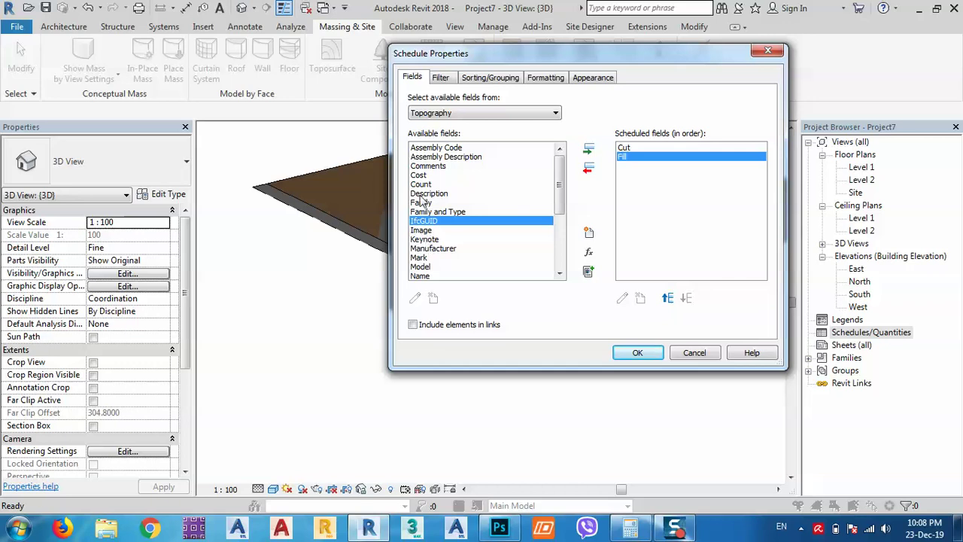
double_click(432, 258)
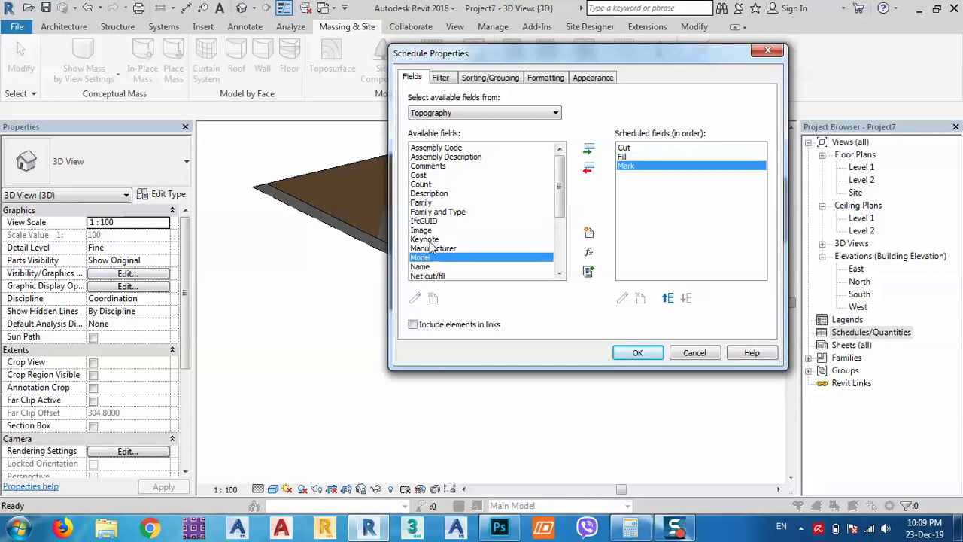
scroll(430, 262, down, 2)
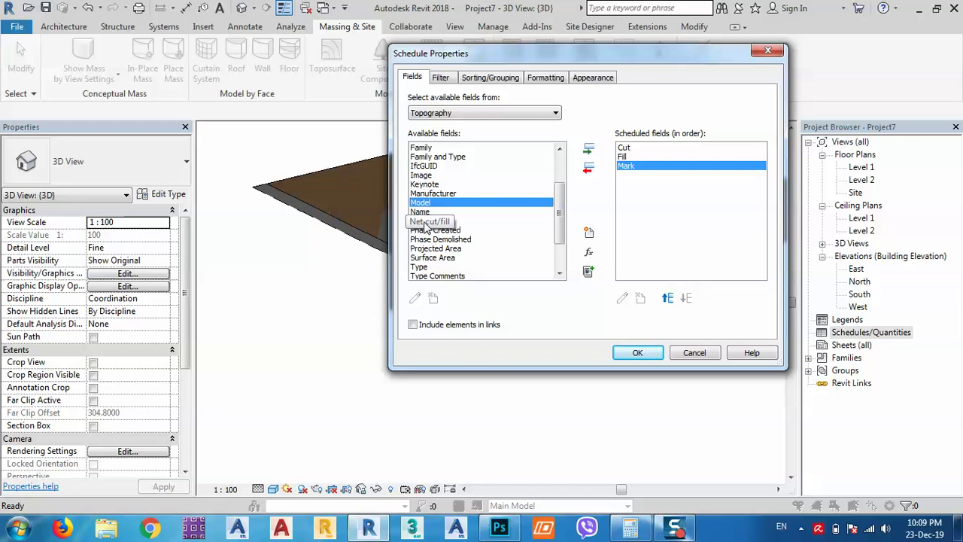
double_click(426, 222)
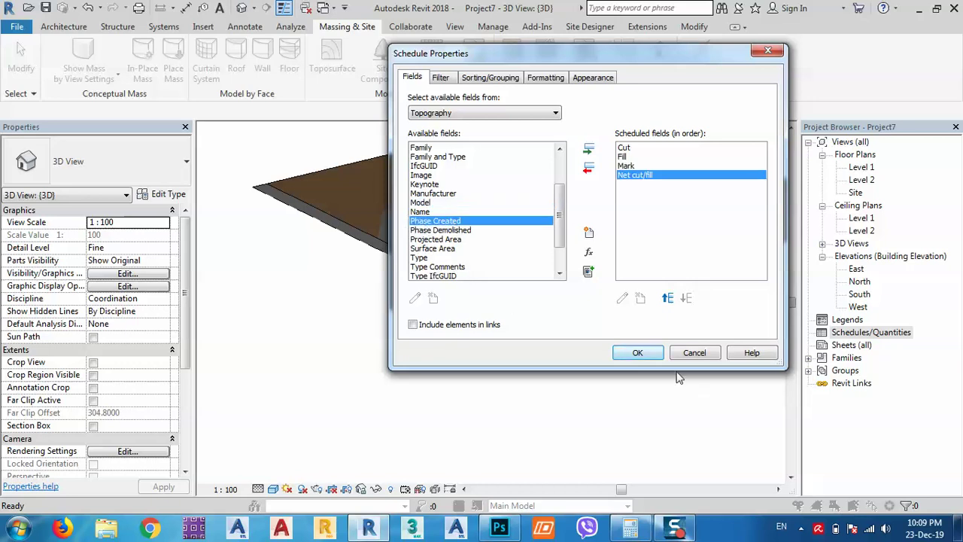
Move the Mark field to the start of the scheduled fields and generate the schedule
click(634, 166)
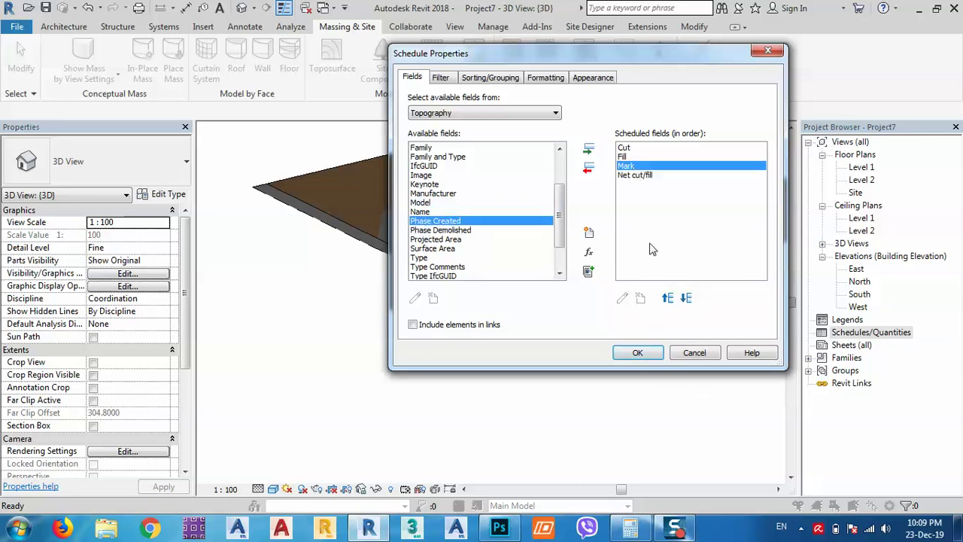
click(667, 297)
click(668, 299)
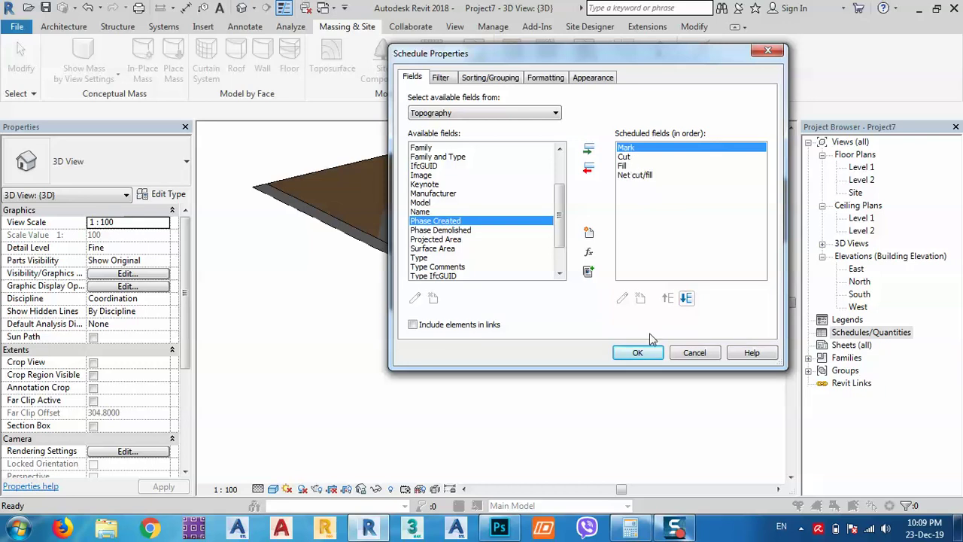
click(638, 353)
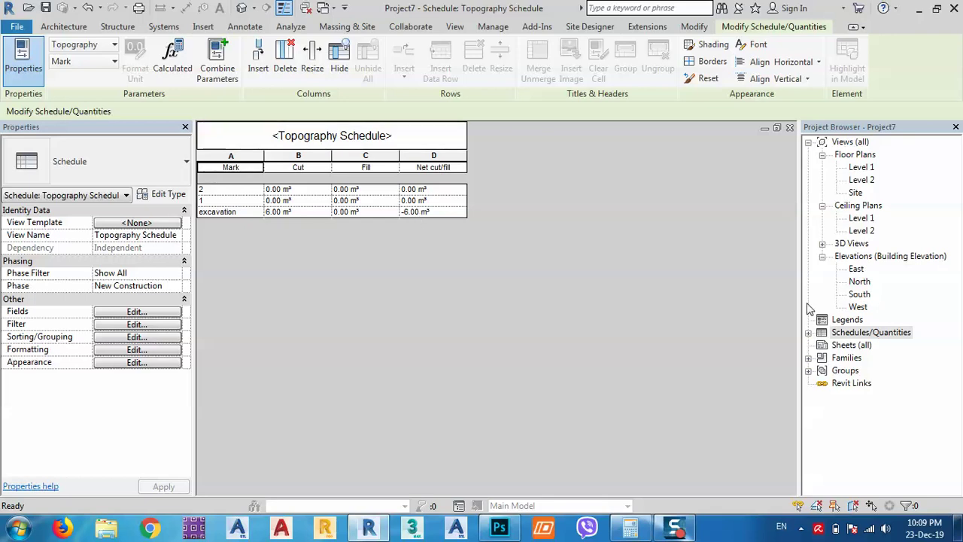
Restore the view windows from full size and arrange the schedule and 3D view so both can be reached
click(777, 128)
drag(584, 160, 445, 257)
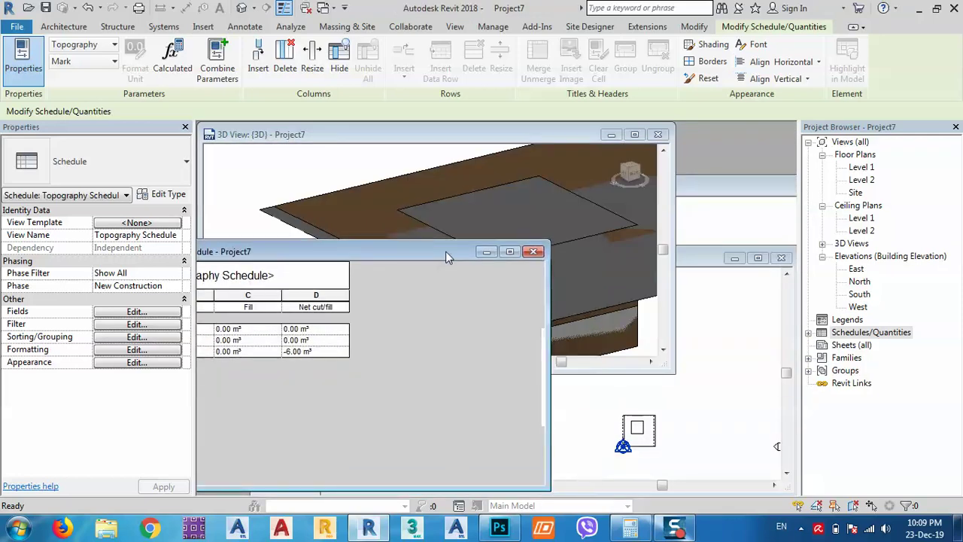
drag(456, 136, 533, 138)
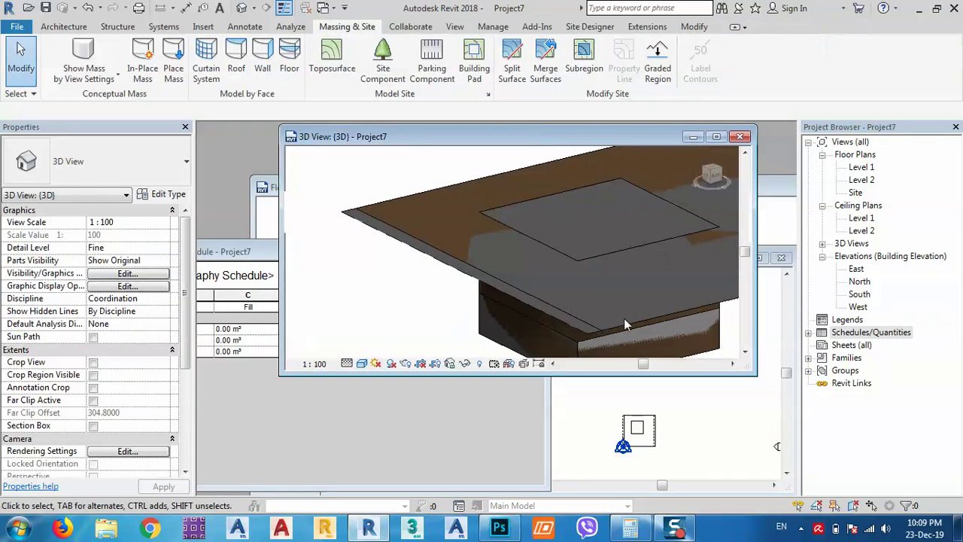
Set the Foundation building pad's height offset from Level 1 to -1 in the 3D view
middle_drag(623, 318, 528, 191)
click(502, 252)
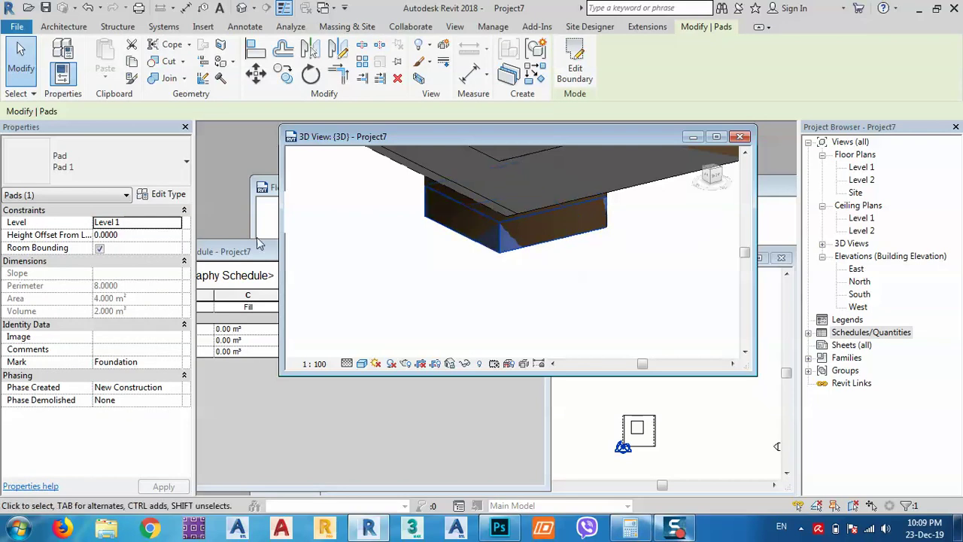
click(128, 235)
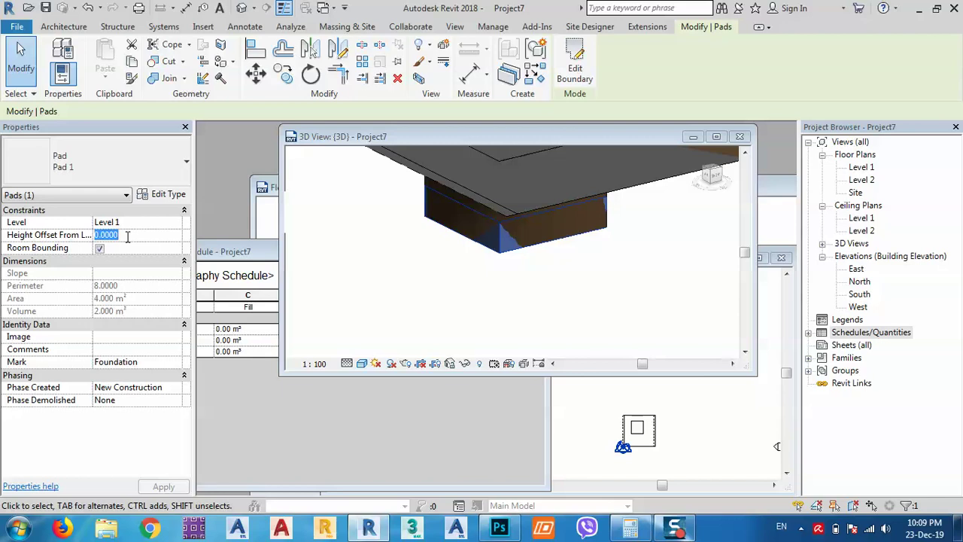
text(-1)
key(Return)
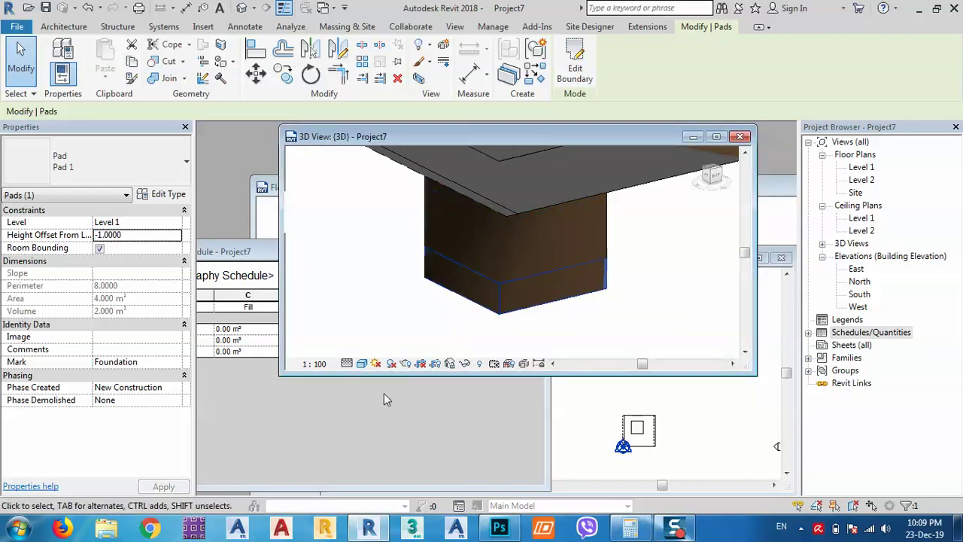
Bring the topography schedule window forward to check the excavation's cut and fill volumes, and minimize it
drag(235, 242, 283, 169)
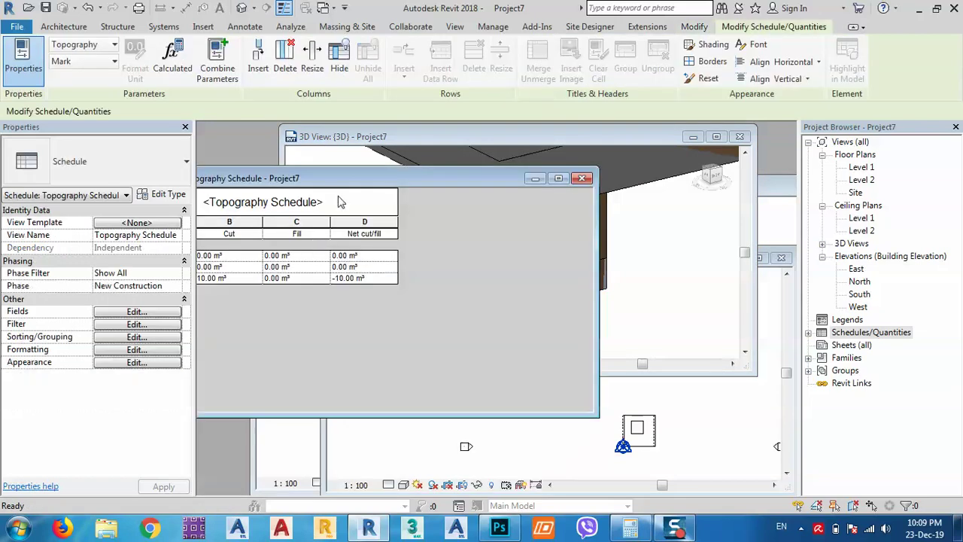
drag(338, 185, 485, 177)
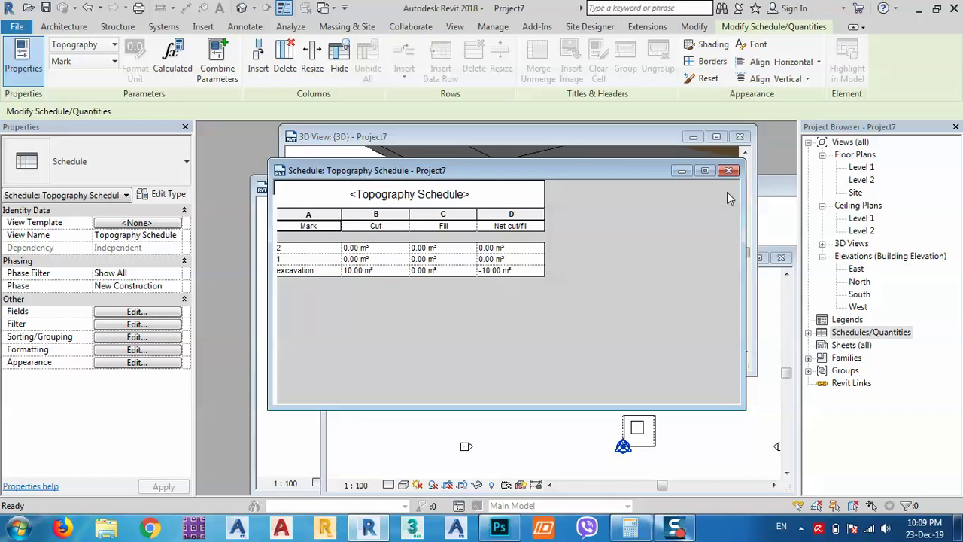
click(680, 171)
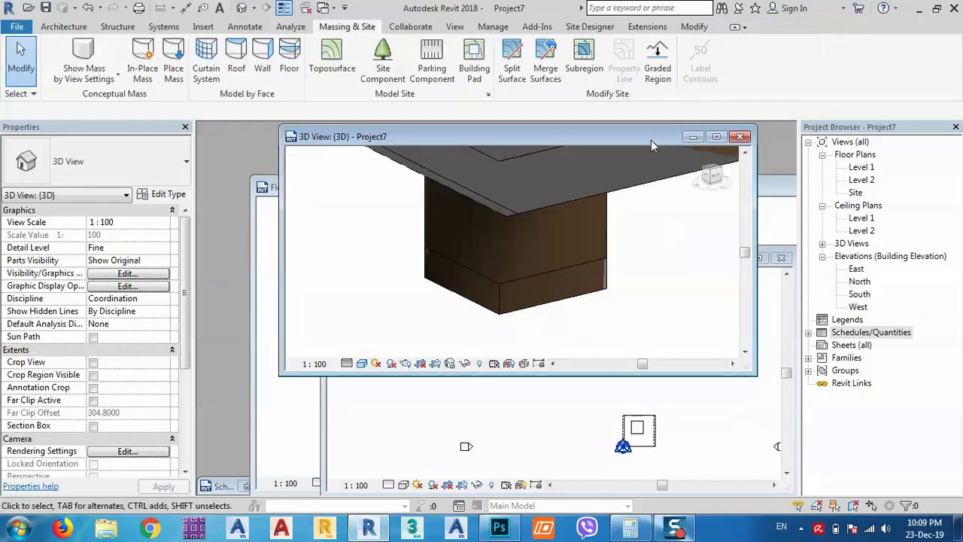
Draw a horizontal building section through the middle of the square pad in the Site floor plan
drag(651, 140, 612, 180)
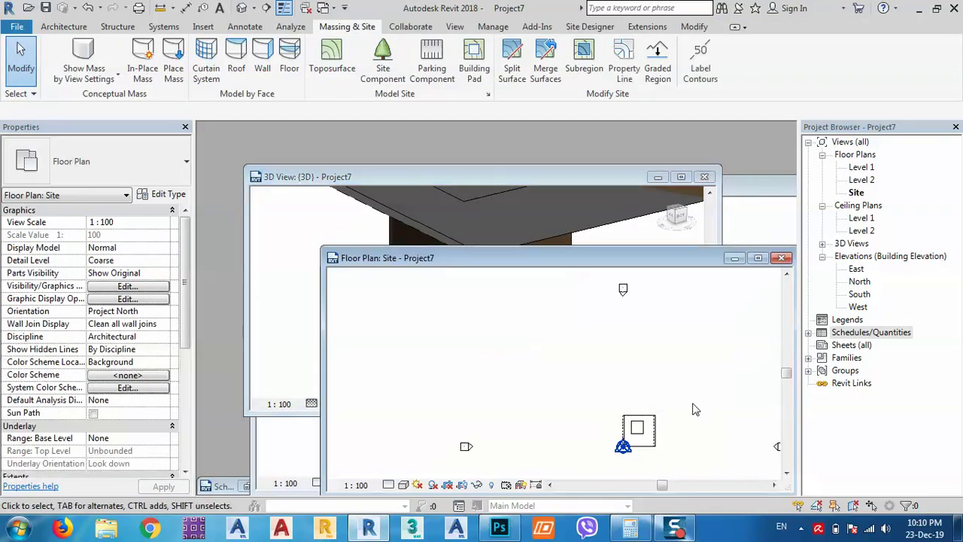
drag(608, 253, 512, 197)
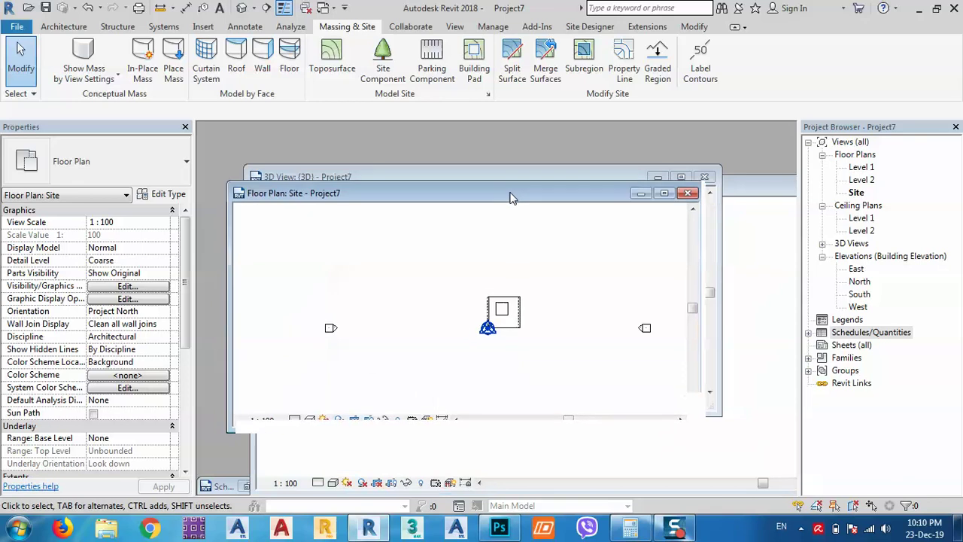
scroll(501, 308, up, 5)
scroll(419, 313, down, 2)
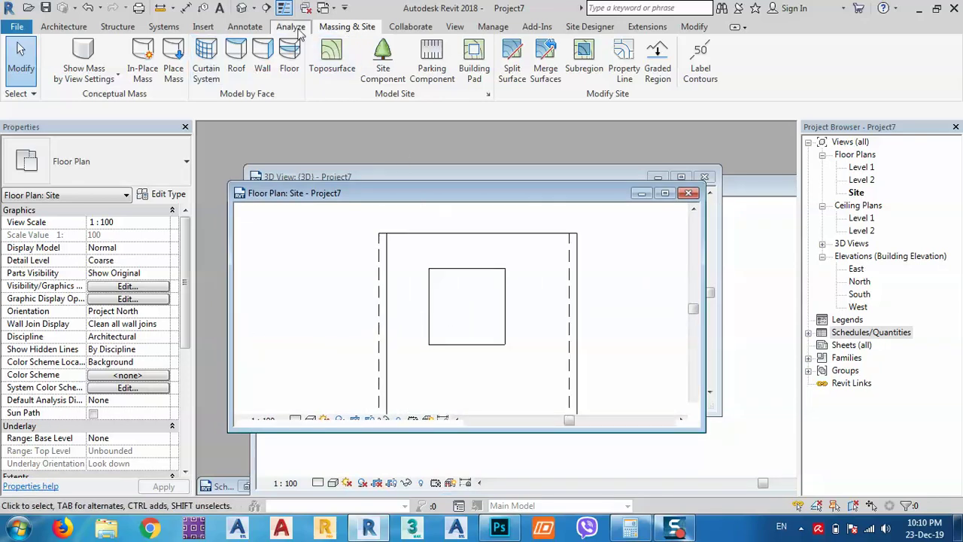
click(455, 26)
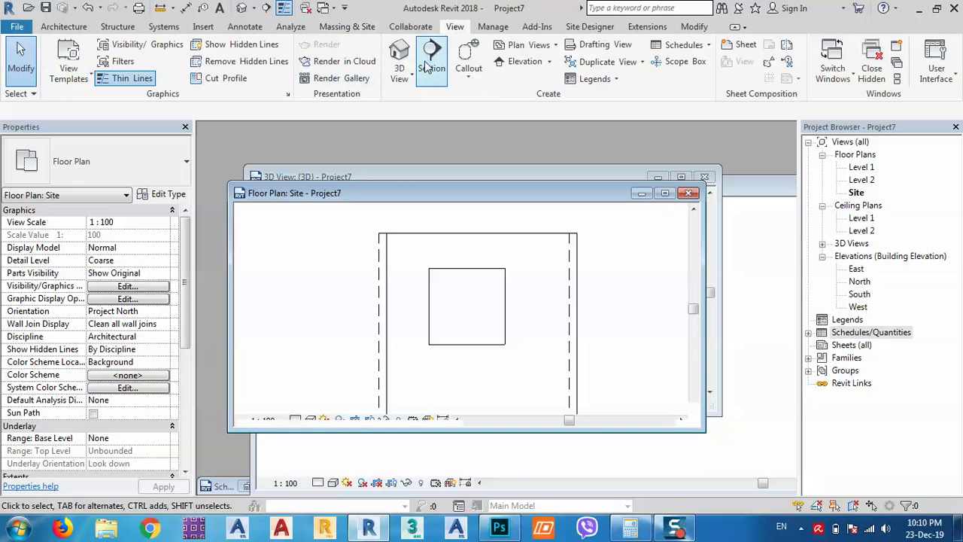
click(429, 47)
click(345, 303)
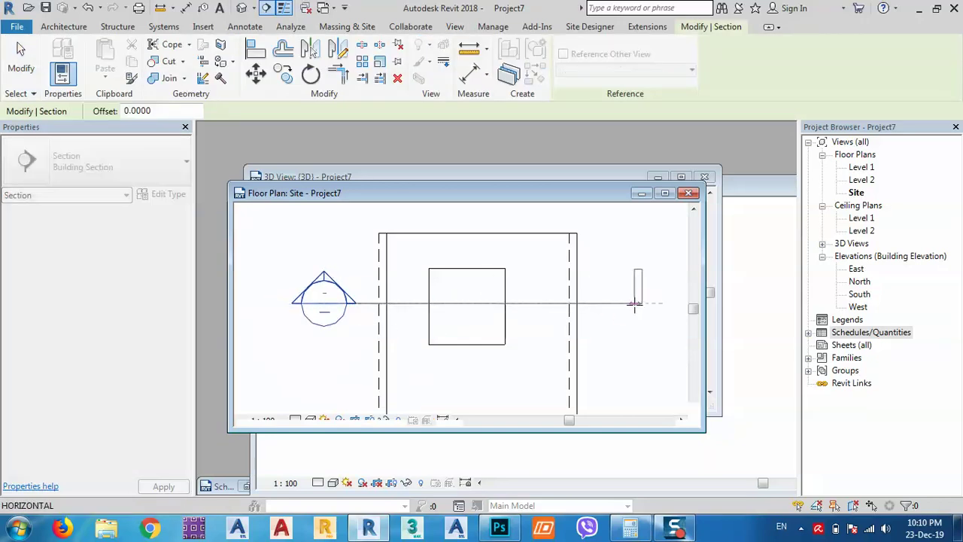
click(634, 304)
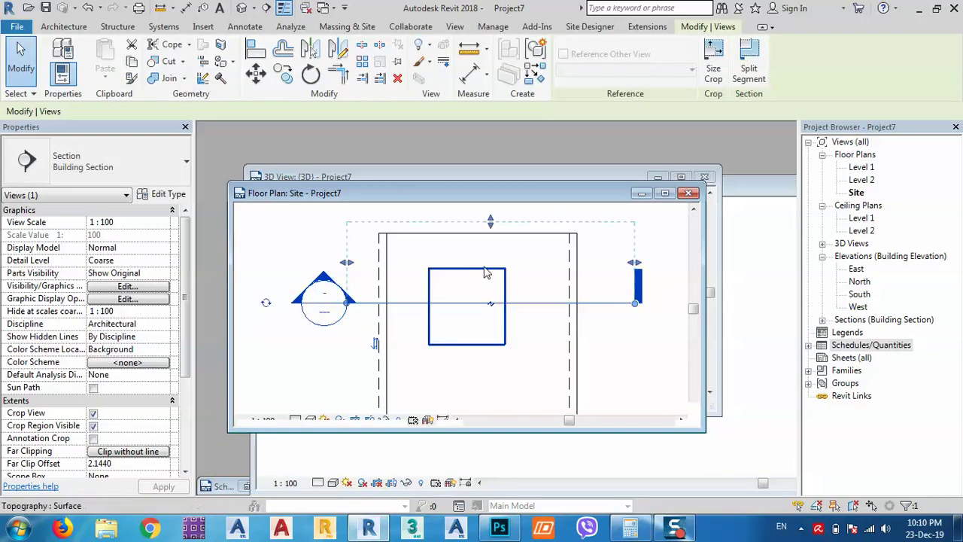
click(447, 273)
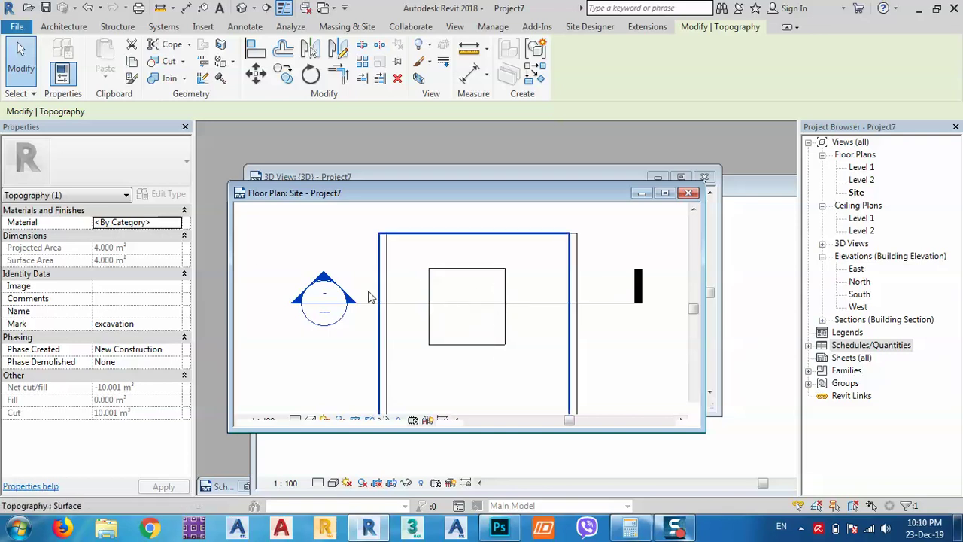
key(Escape)
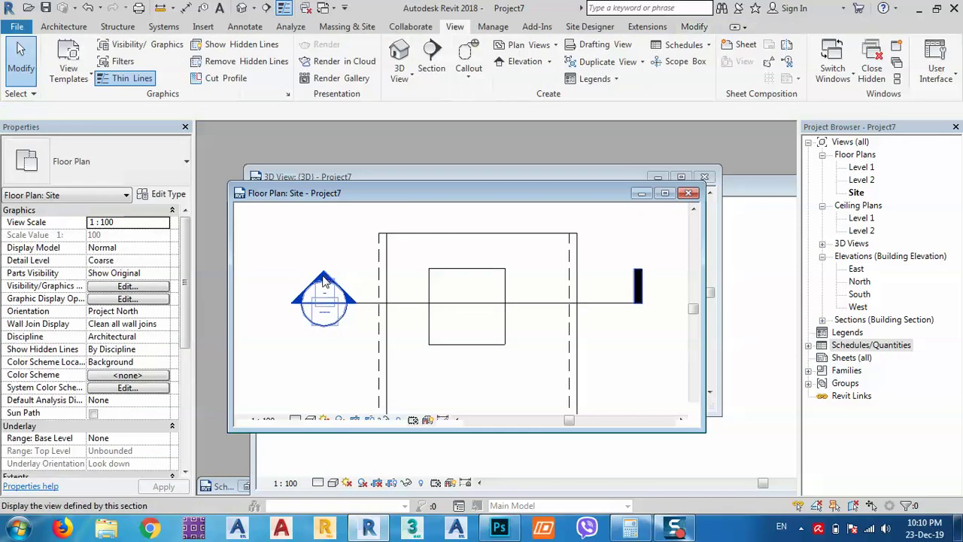
Open the view of the new section, select its crop region and maximize the view window
double_click(325, 283)
mouse_move(532, 315)
middle_down()
mouse_move(497, 340)
mouse_move(533, 346)
middle_up()
click(567, 336)
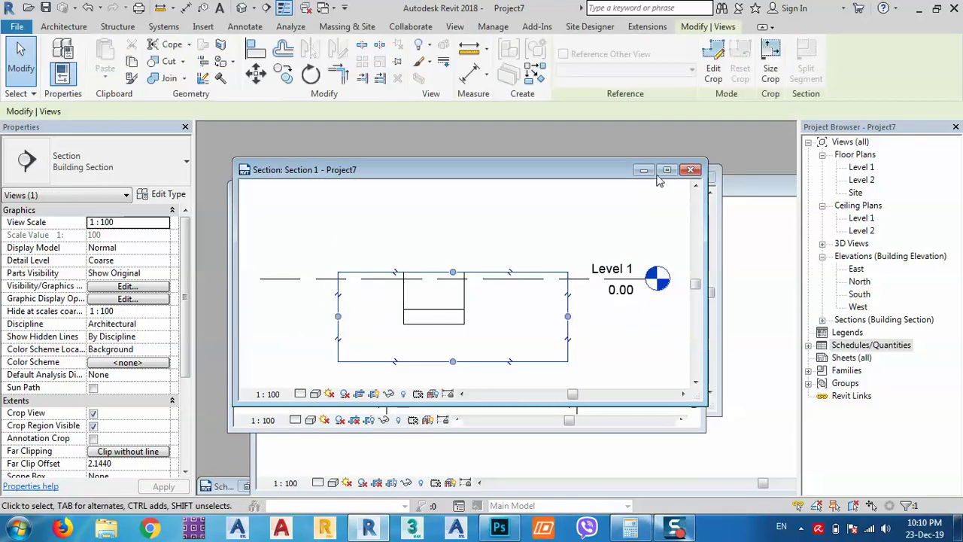
click(666, 172)
middle_drag(430, 243, 500, 331)
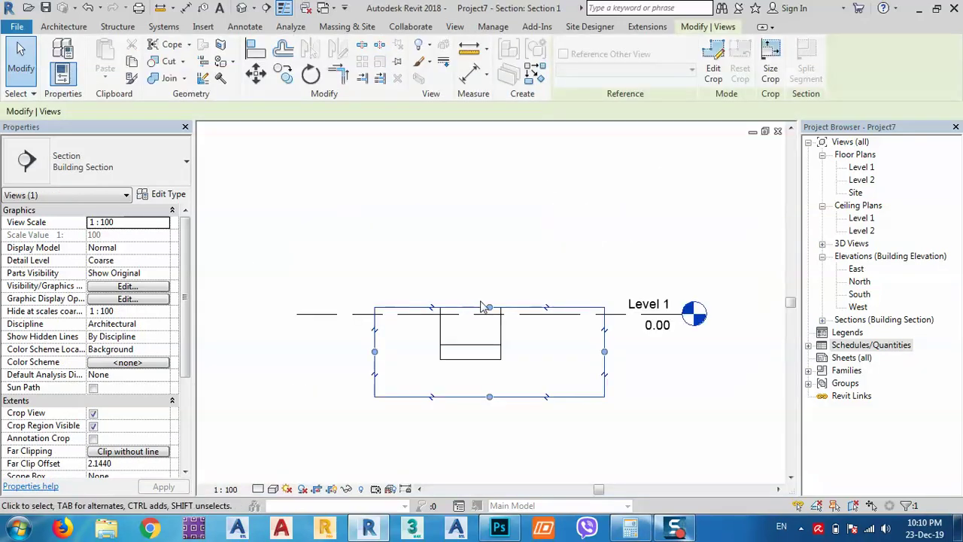
Extend the section's crop region upward past the ground surface and outward on the left side
drag(489, 308, 489, 212)
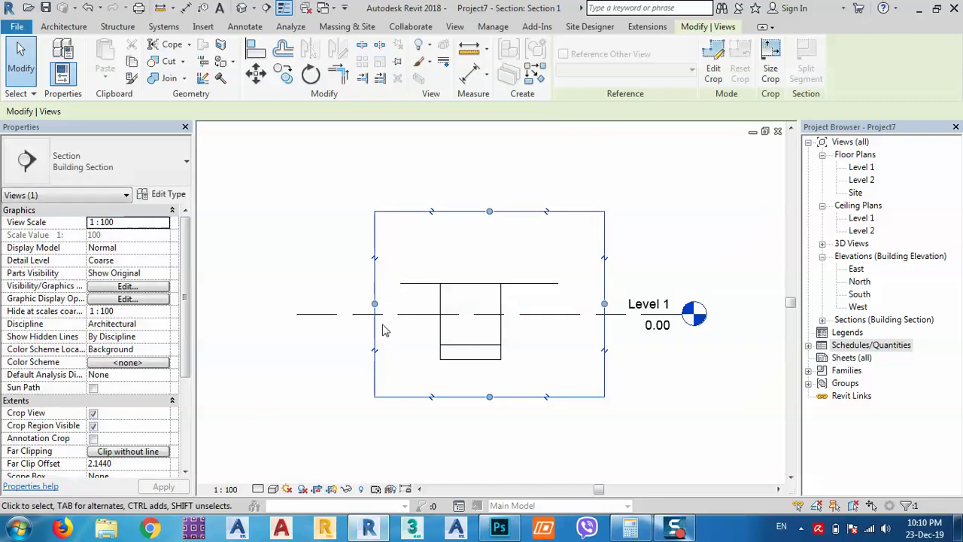
drag(376, 309, 336, 309)
click(552, 376)
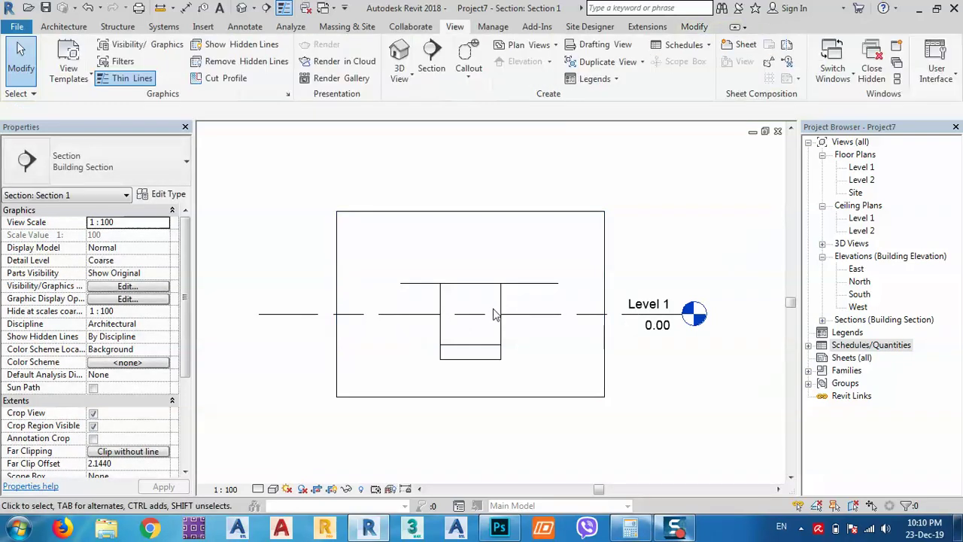
middle_drag(494, 316, 507, 286)
scroll(493, 270, up, 1)
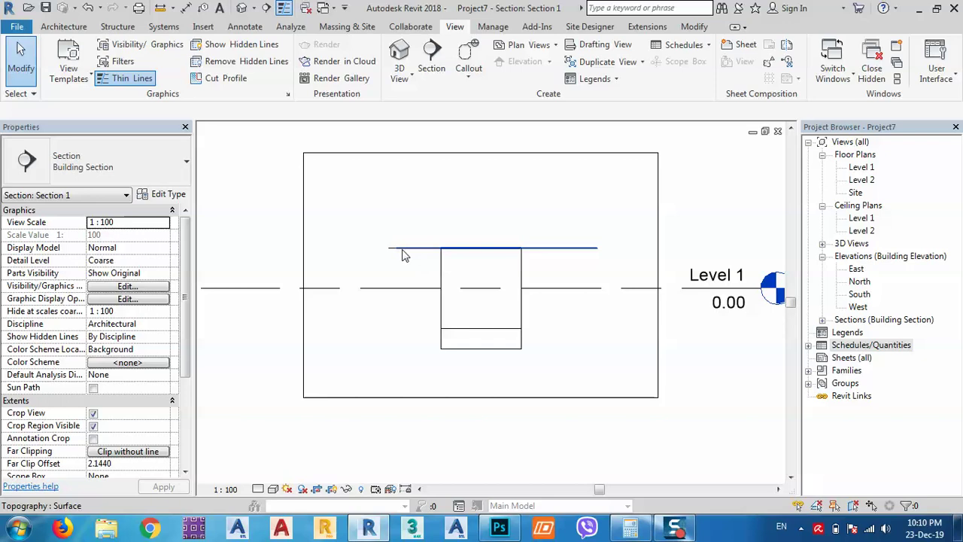
Select the excavation topography and the foundation pad in turn to examine their properties in the section
click(440, 316)
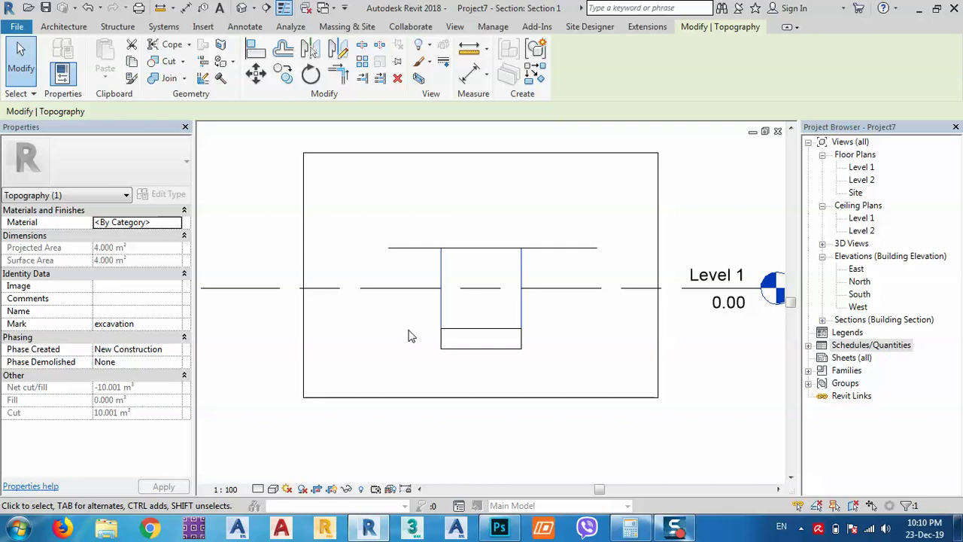
key(Escape)
click(498, 342)
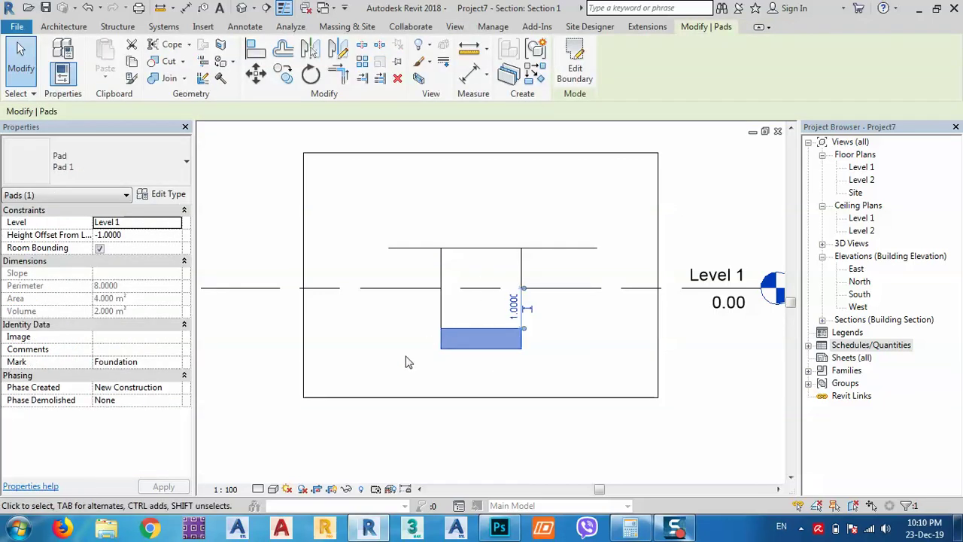
key(Escape)
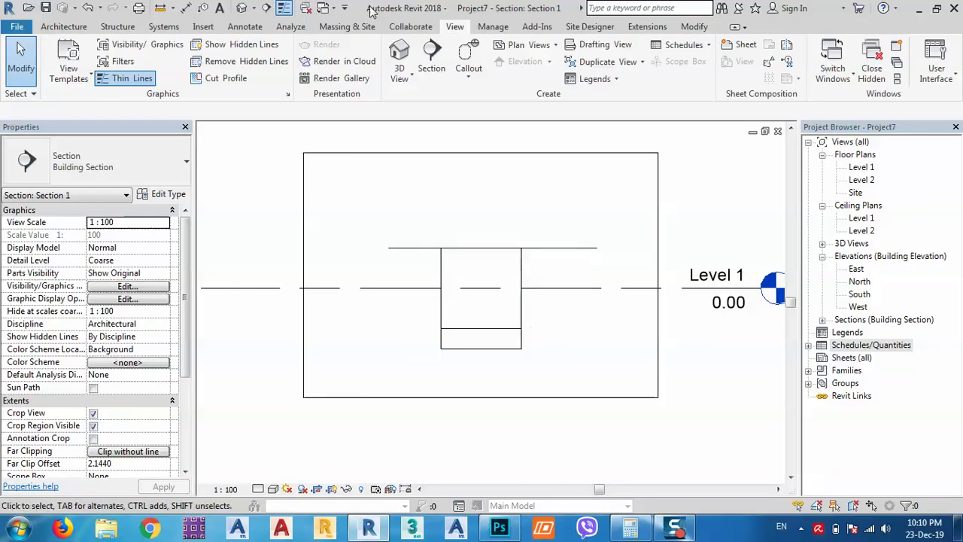
Place an aligned dimension for the pad's thickness outside the right side of the pit
click(243, 28)
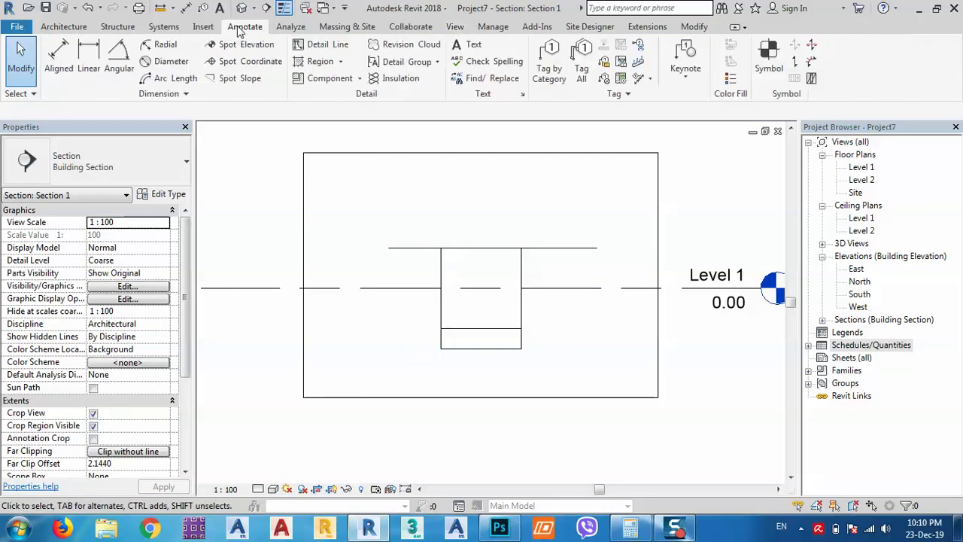
click(89, 57)
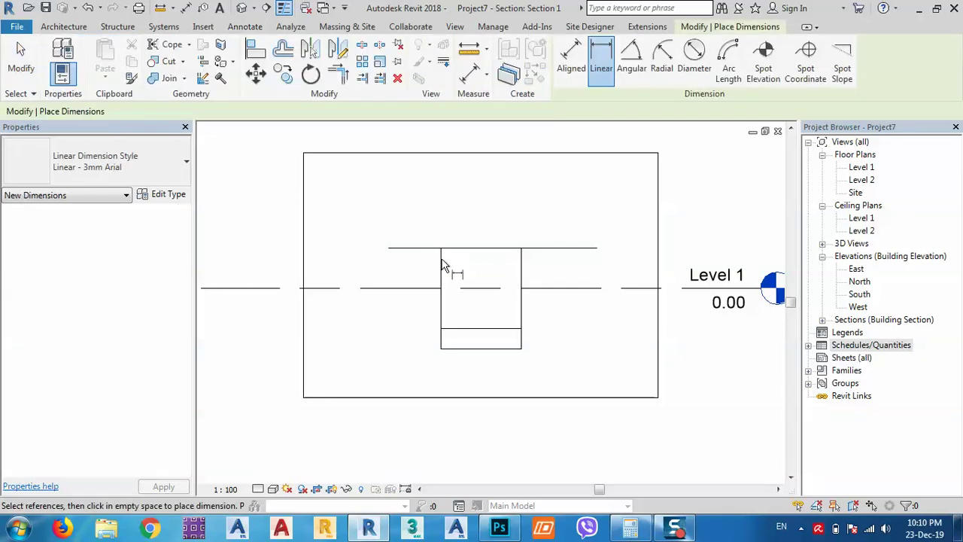
click(571, 60)
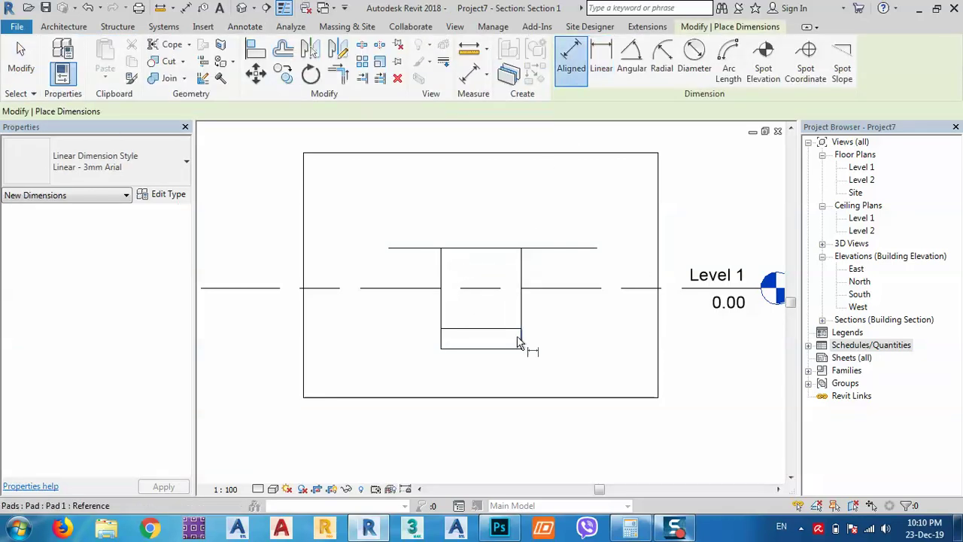
click(508, 351)
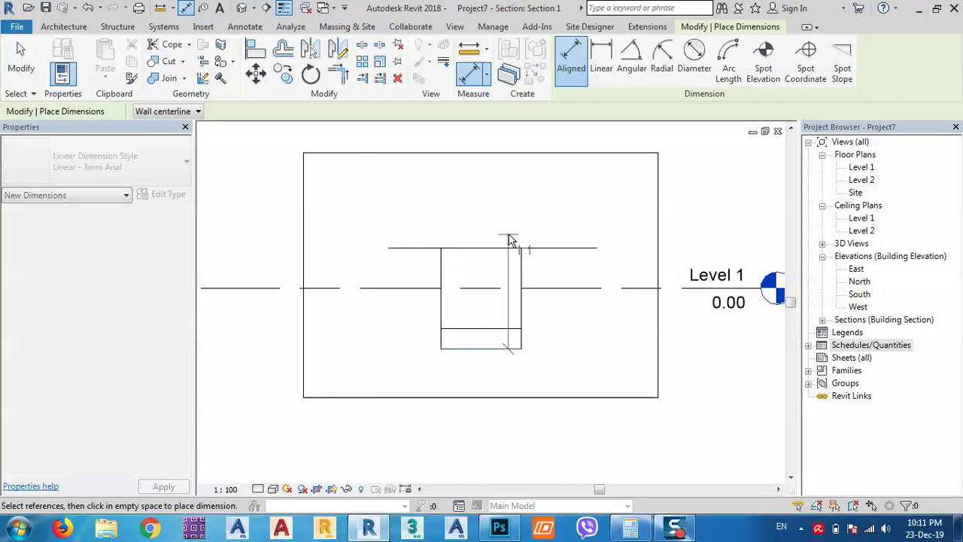
key(Escape)
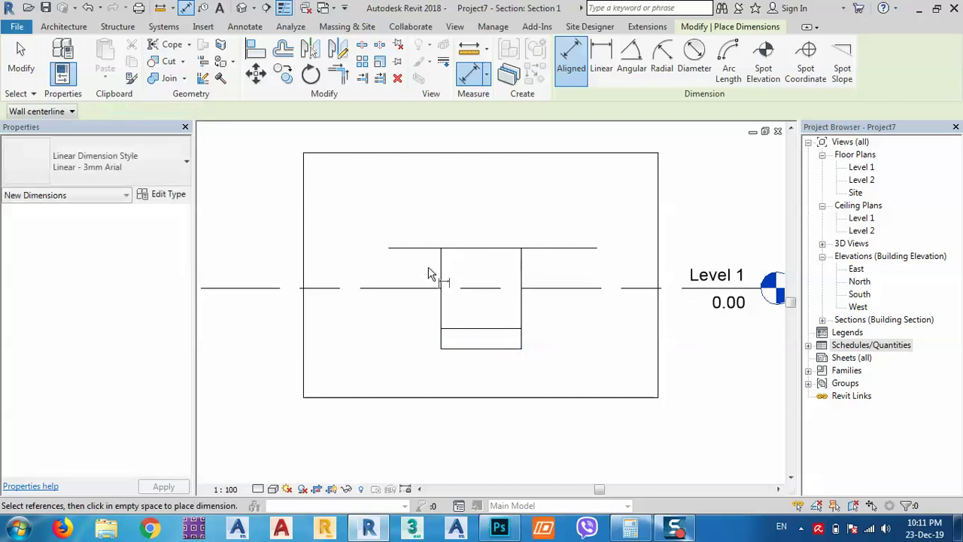
middle_drag(517, 329, 534, 291)
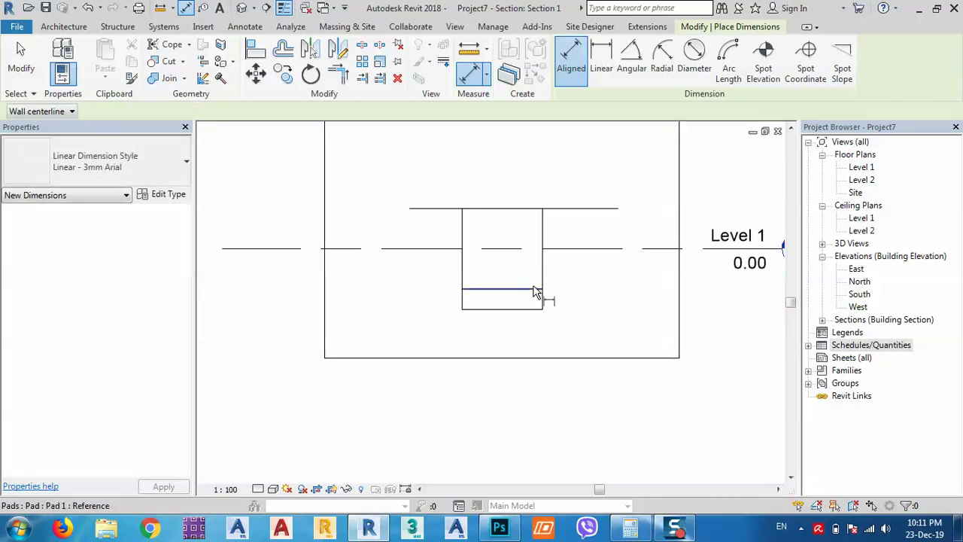
scroll(534, 291, up, 2)
click(541, 322)
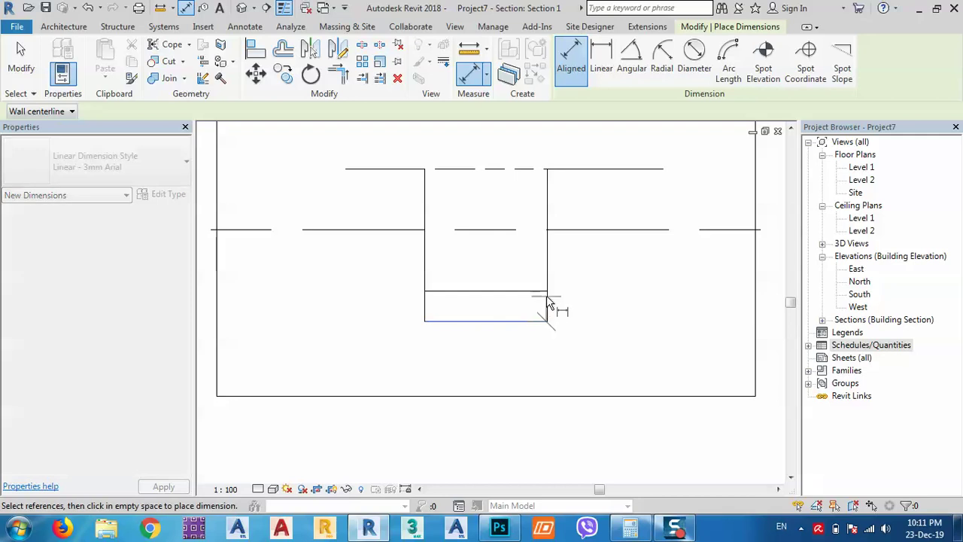
click(546, 297)
click(626, 302)
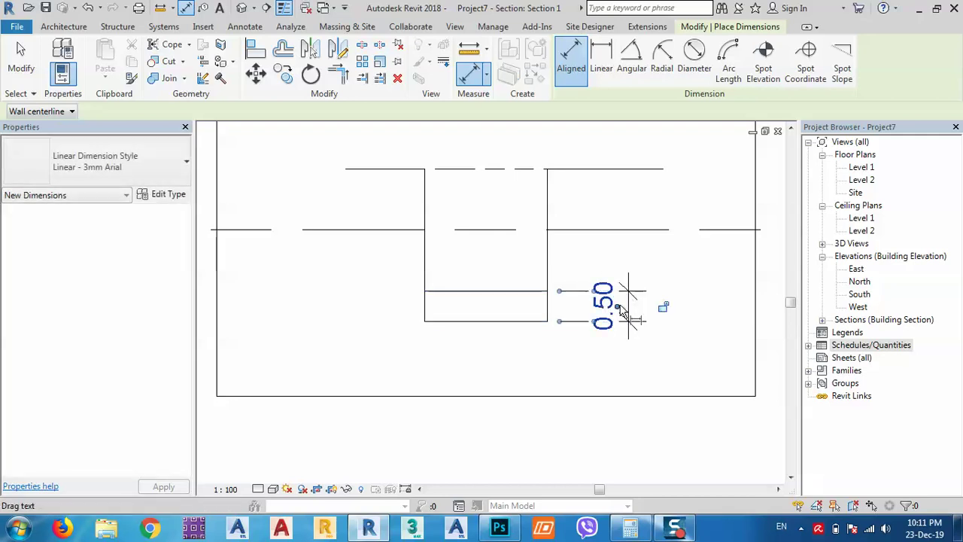
End dimensioning and pull the pad thickness dimension's upper witness line farther away from the pad edge
right_click(571, 301)
click(593, 306)
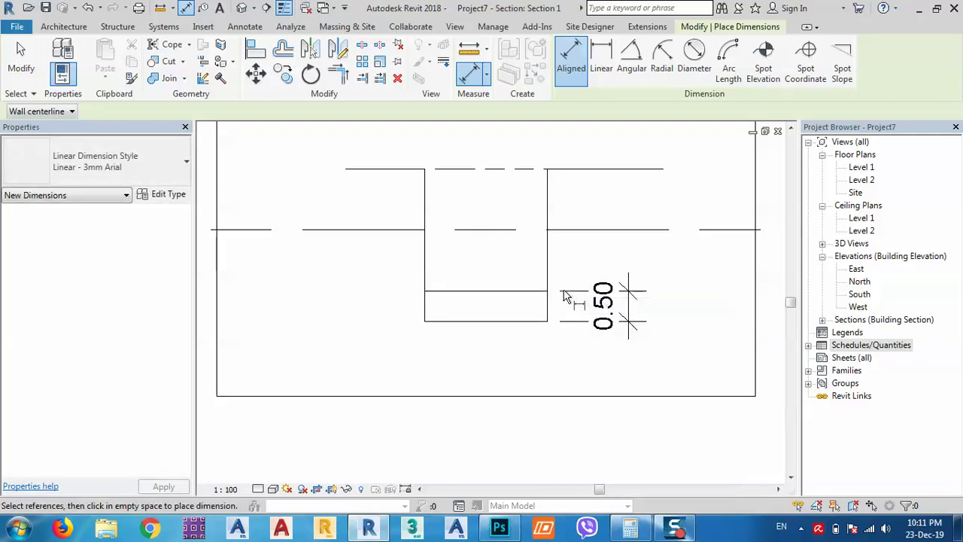
right_click(570, 299)
click(590, 297)
click(565, 294)
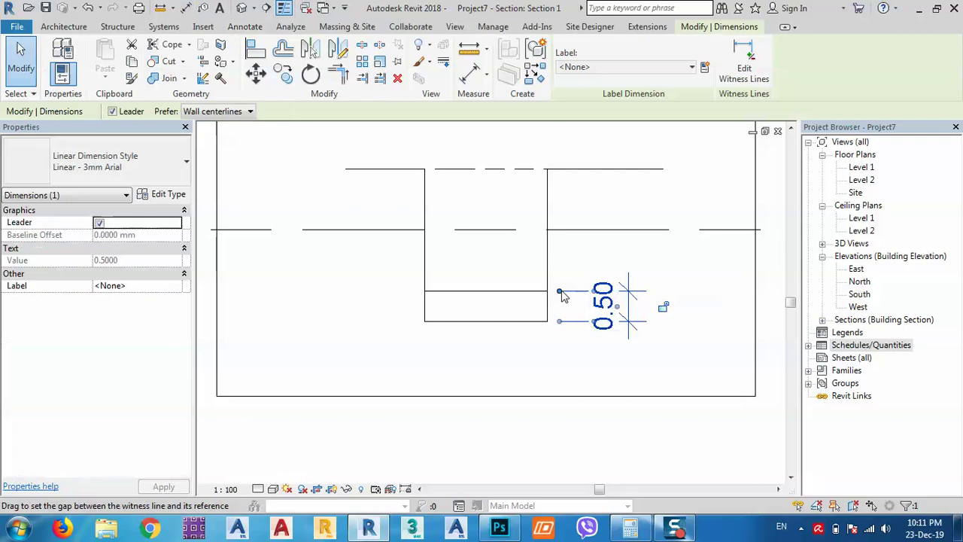
drag(606, 225, 585, 179)
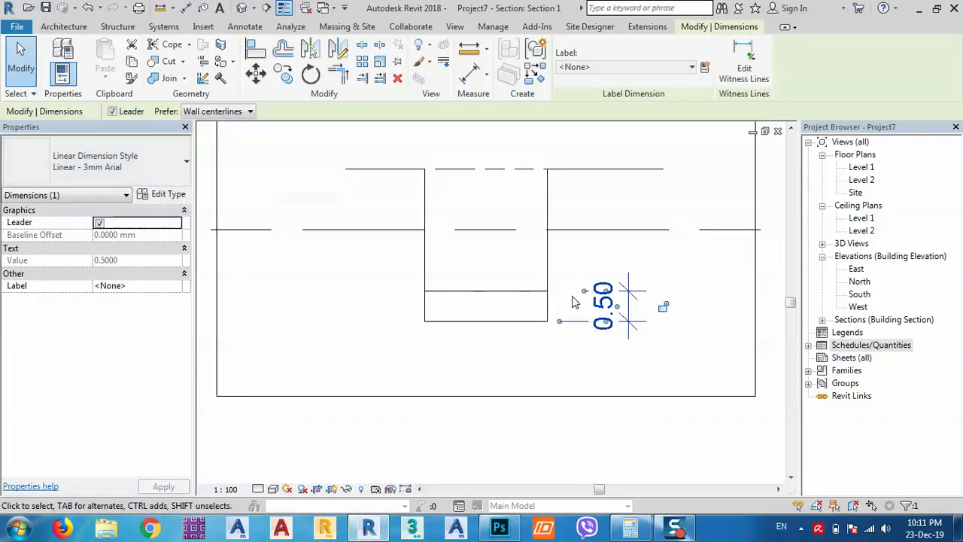
key(Escape)
Draw a horizontal reference plane along the ground surface over the pit and set it 1 m above Level 1
click(549, 255)
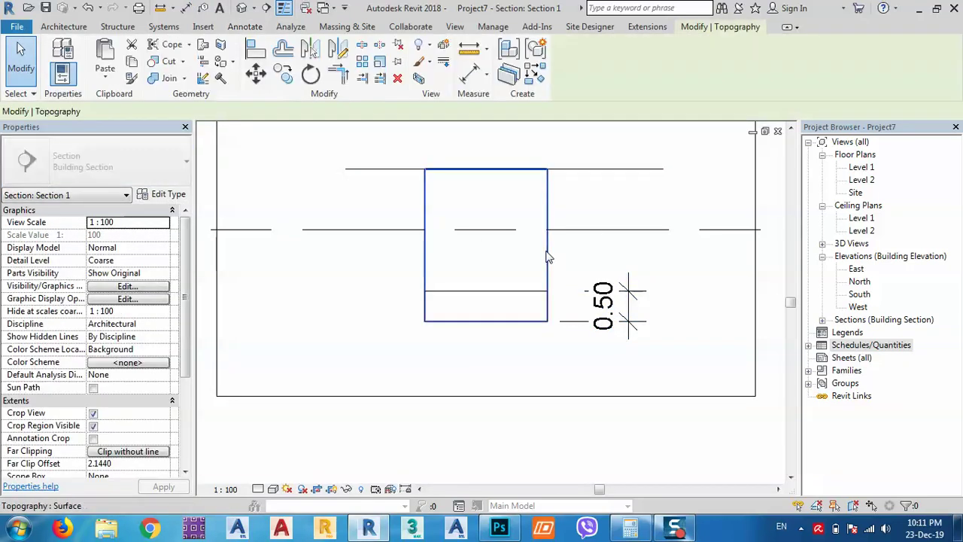
middle_drag(511, 172, 519, 201)
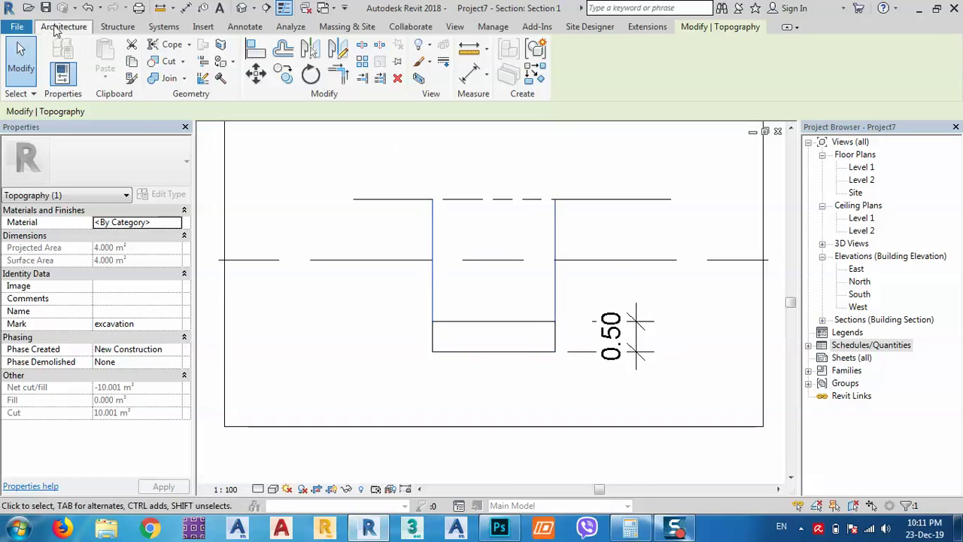
click(75, 27)
click(122, 27)
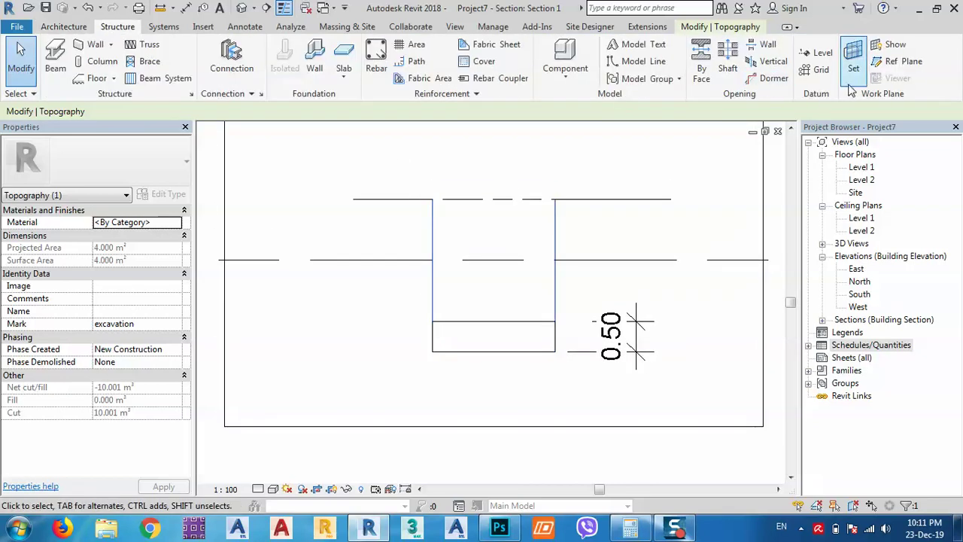
click(903, 60)
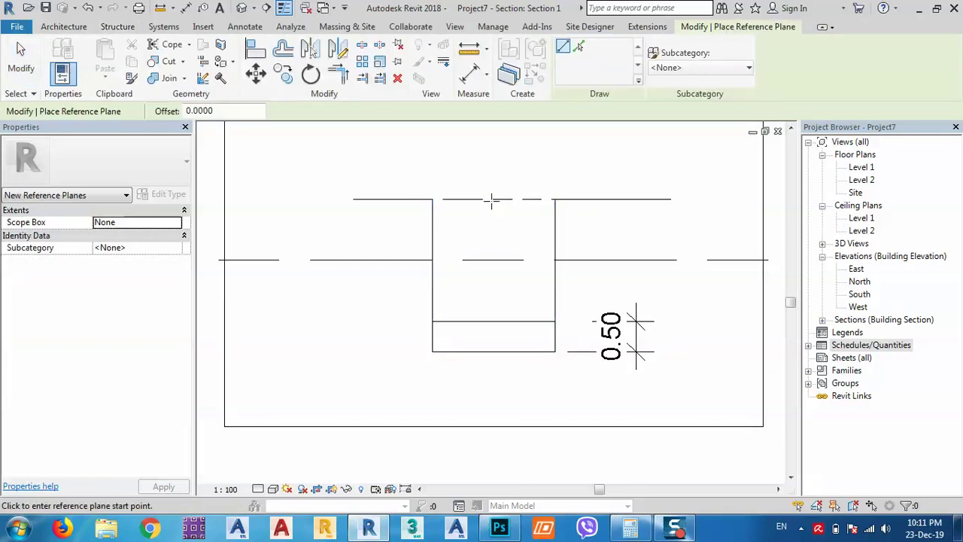
click(435, 199)
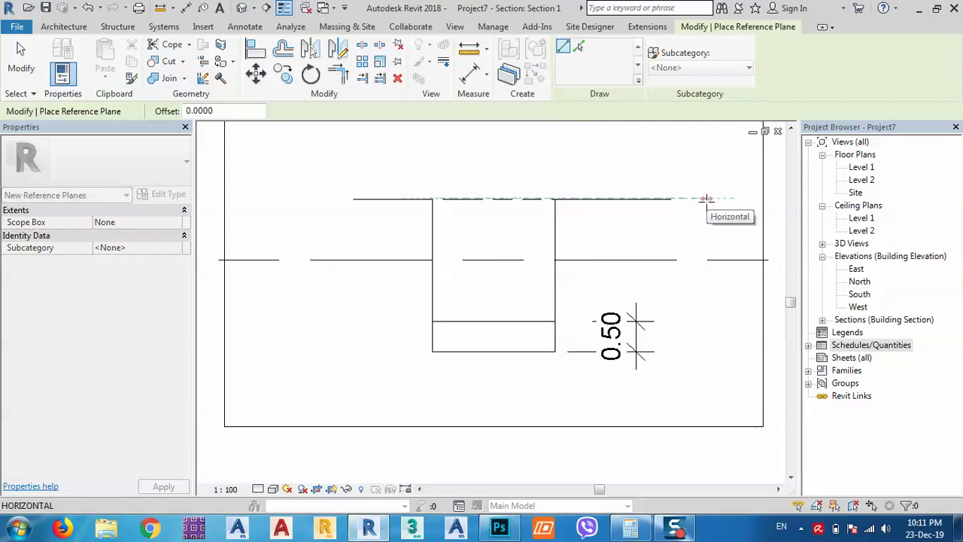
click(718, 230)
scroll(463, 225, up, 3)
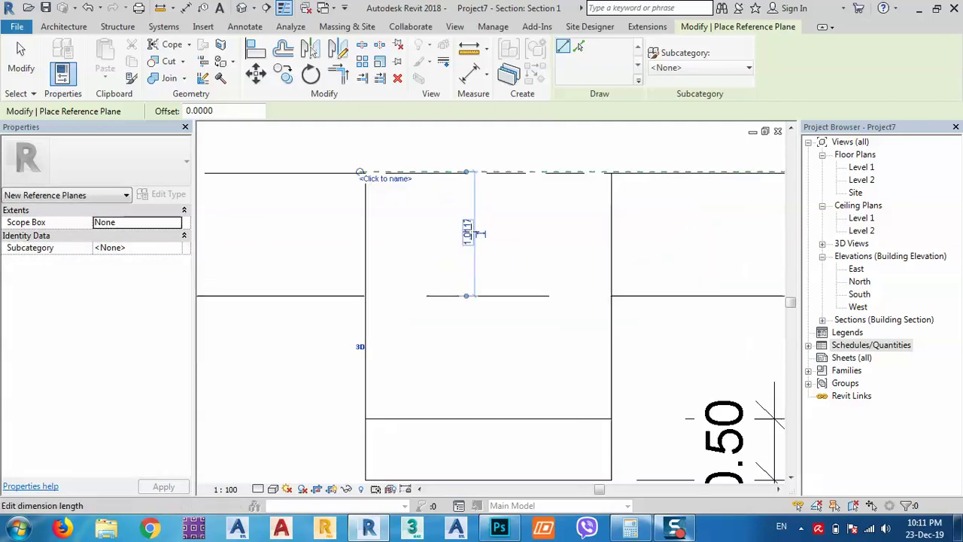
click(466, 234)
key(Return)
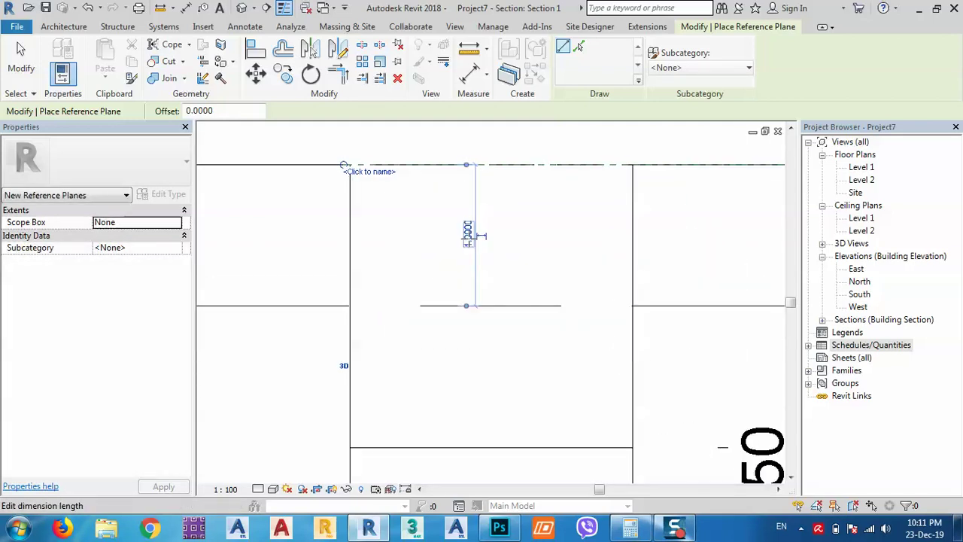
Draw a short horizontal reference plane along the Level 1 line, crossing the right wall of the pit
scroll(483, 199, down, 1)
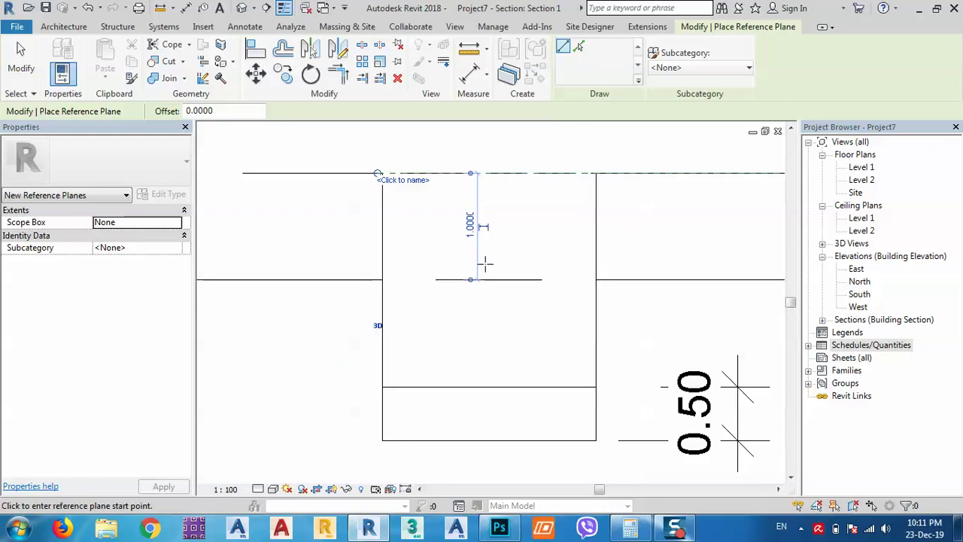
middle_drag(486, 263, 460, 249)
middle_drag(538, 281, 467, 288)
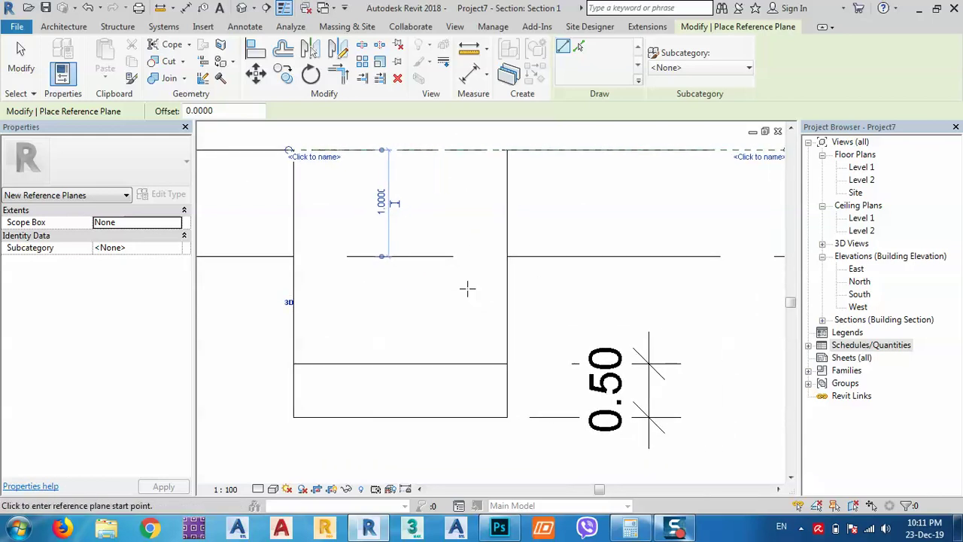
click(466, 257)
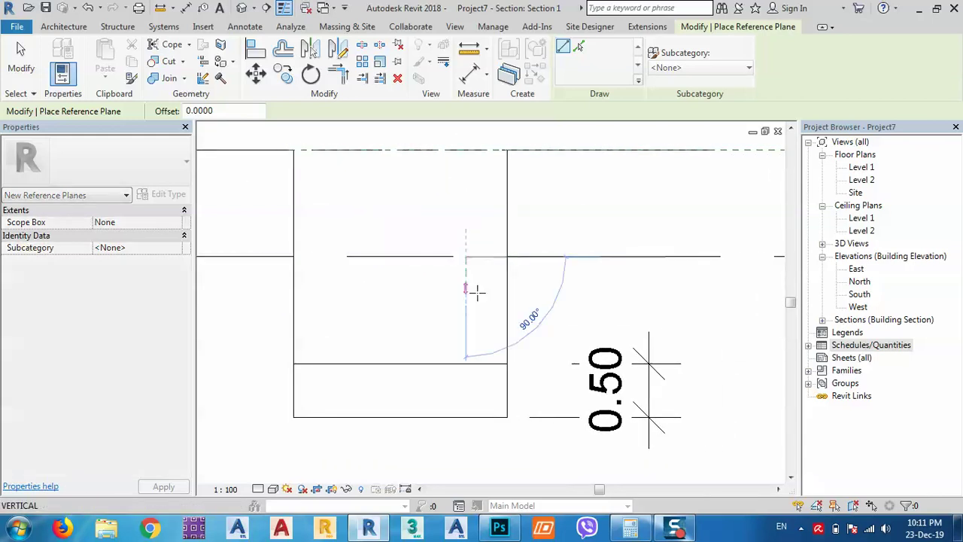
click(642, 257)
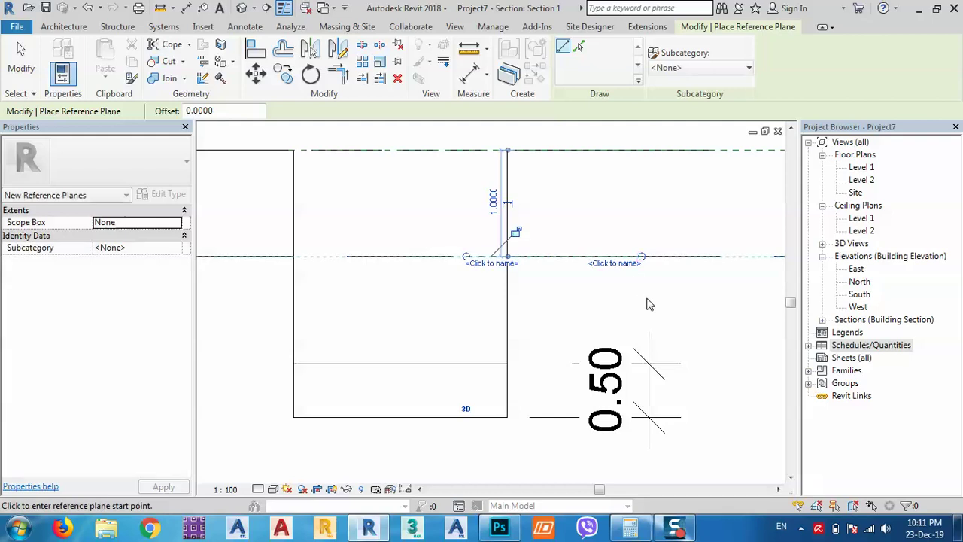
right_click(645, 301)
click(683, 85)
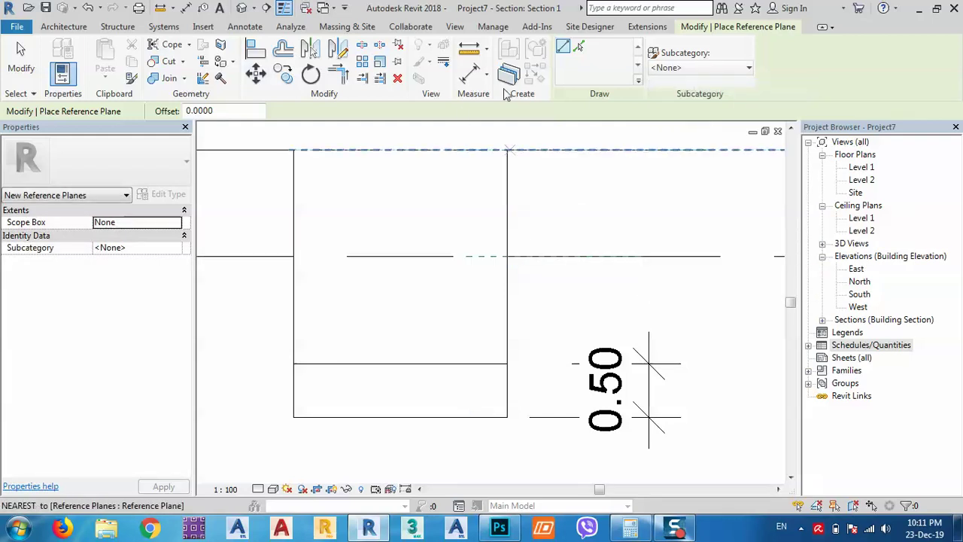
Place an aligned dimension from Level 1 down to the pad's underside, outside the left side of the pit
click(245, 27)
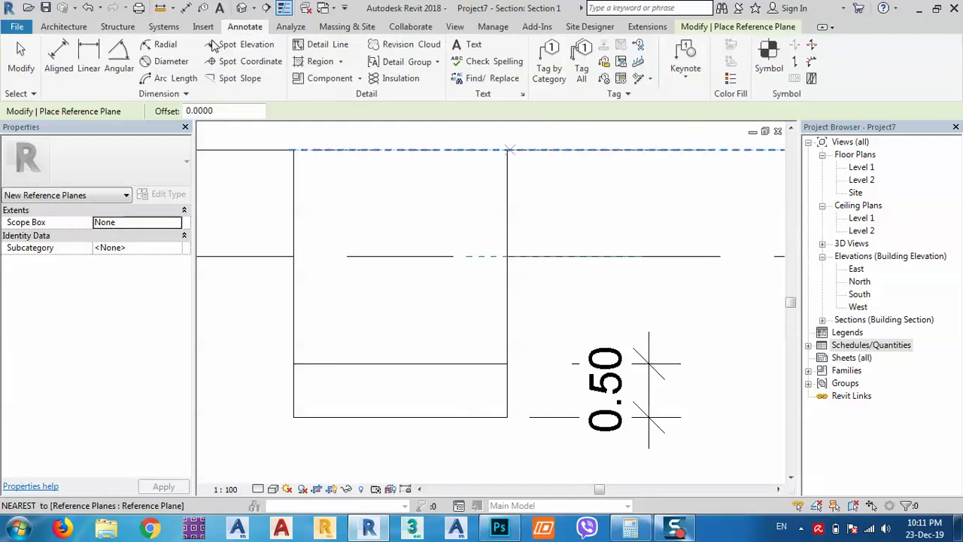
click(58, 60)
click(483, 258)
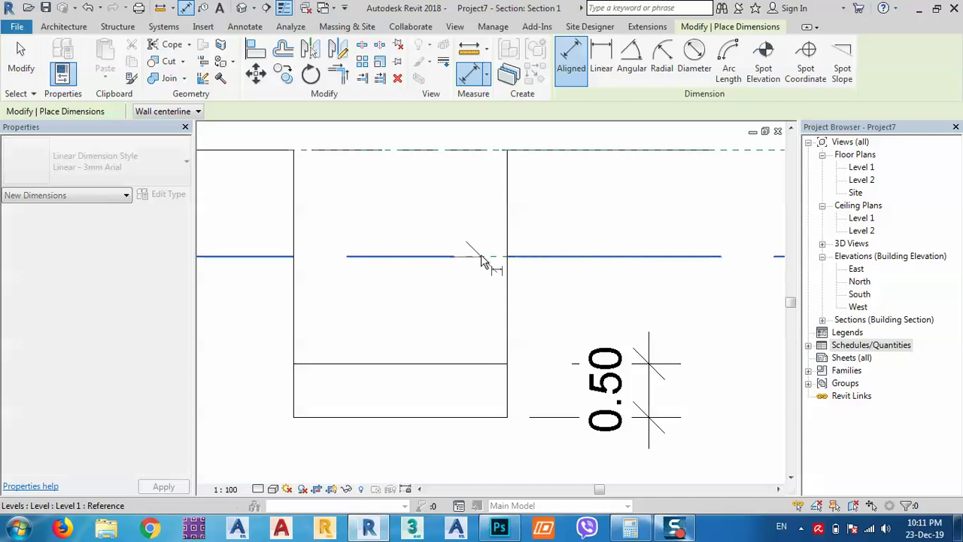
click(480, 418)
scroll(489, 372, down, 2)
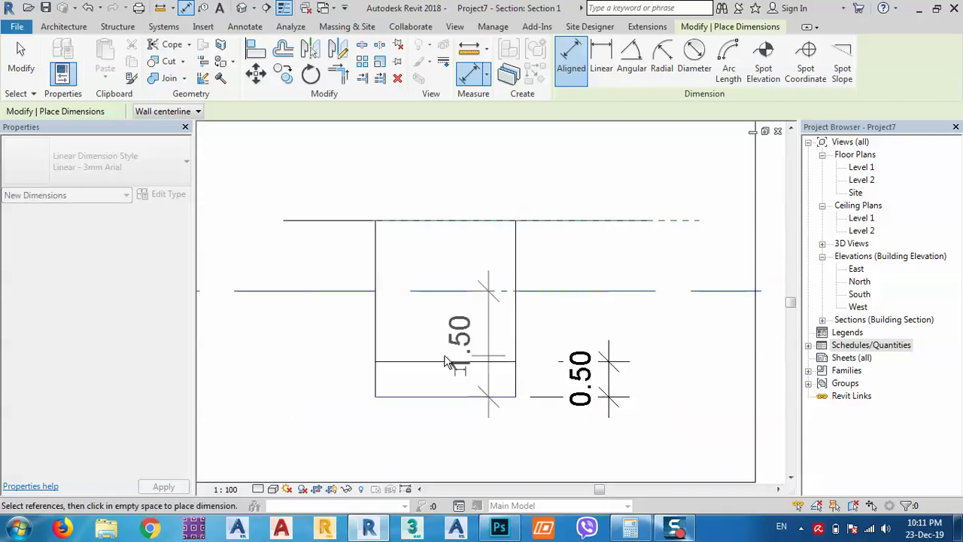
click(329, 360)
middle_drag(369, 340, 435, 328)
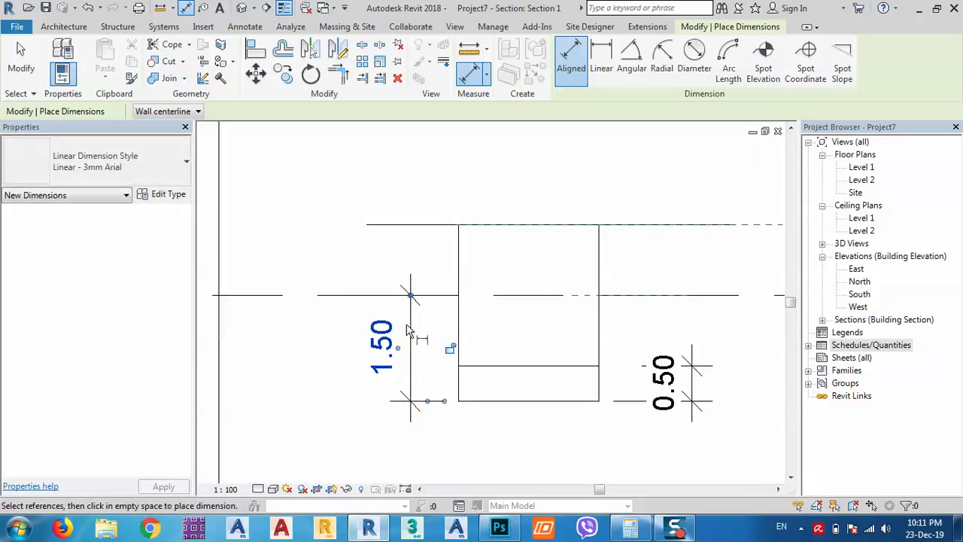
mouse_move(425, 361)
middle_down()
mouse_move(507, 334)
mouse_move(431, 367)
middle_up()
Dimension the height from Level 1 up to the ground surface reference plane on the right side of the pit
click(634, 295)
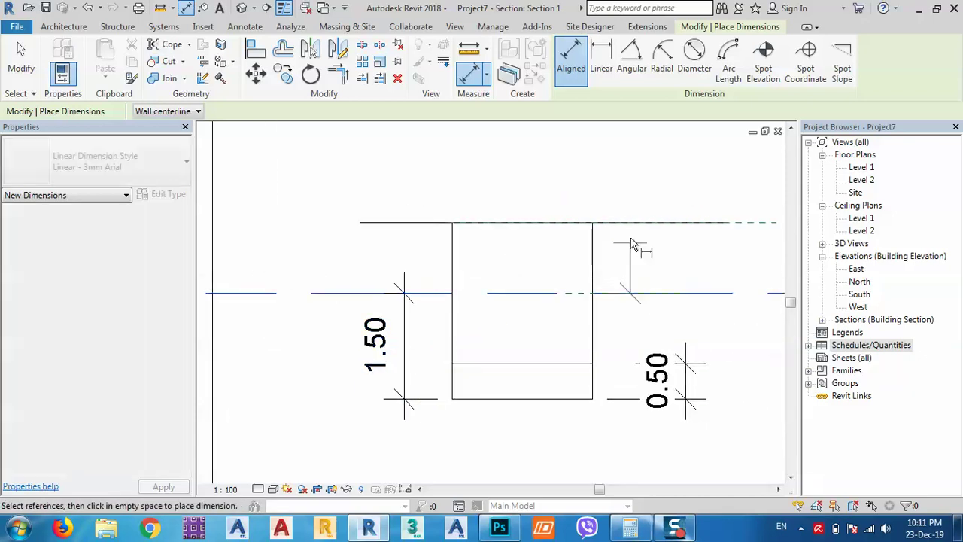
click(632, 225)
click(680, 251)
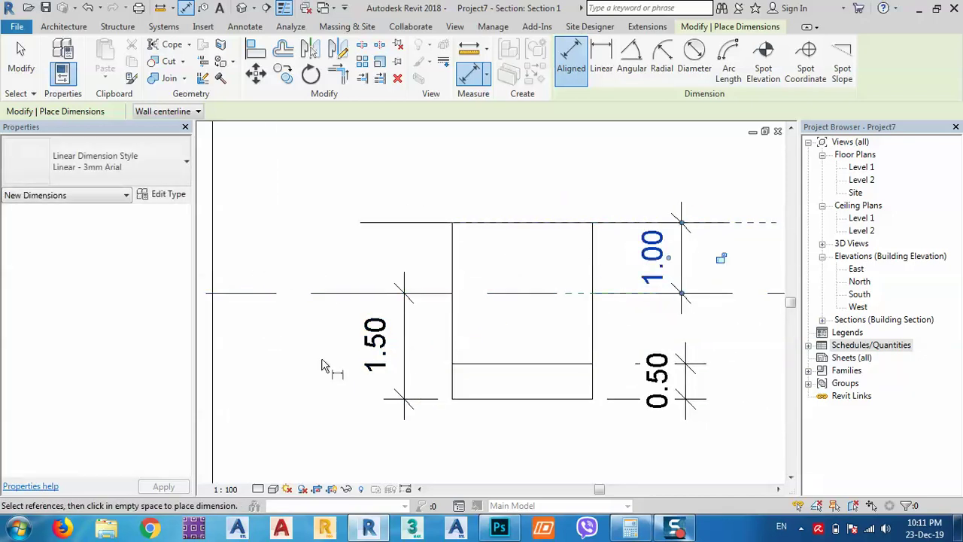
Switch to Calculator and multiply the total pit depth of 2.5 by the pad area of 4
middle_drag(511, 330, 485, 293)
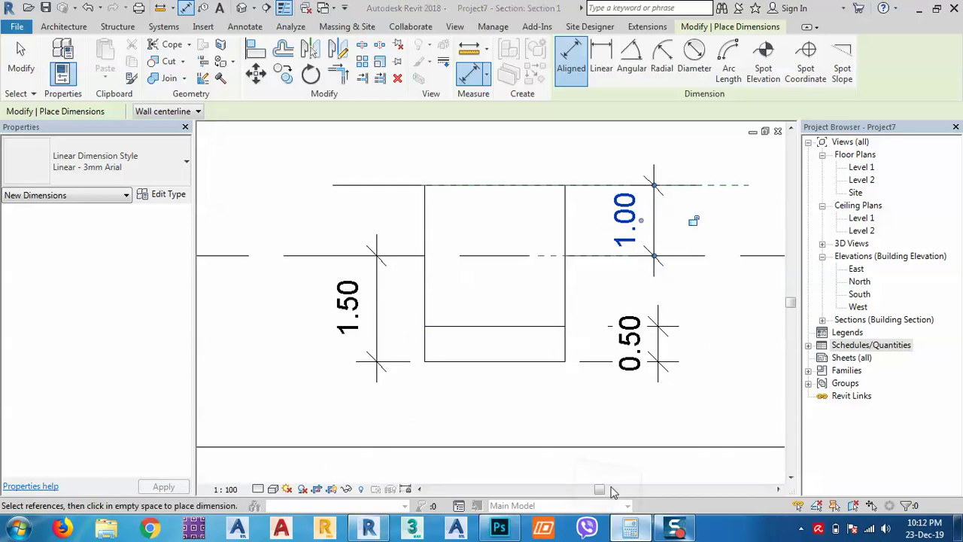
click(631, 527)
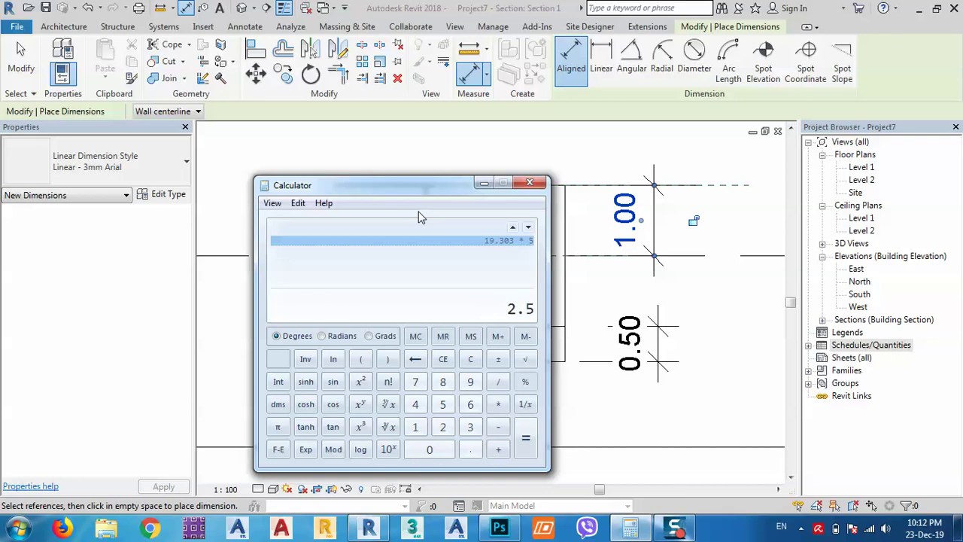
key(Return)
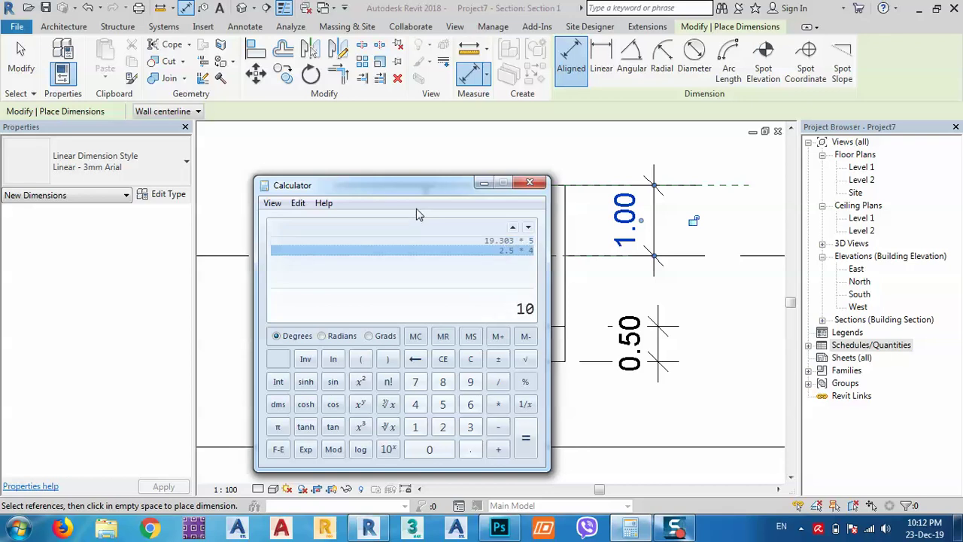
Add an aligned dimension for the pit's full depth, from the ground reference plane to the pad's underside, outside the existing left dimension
drag(415, 193, 128, 149)
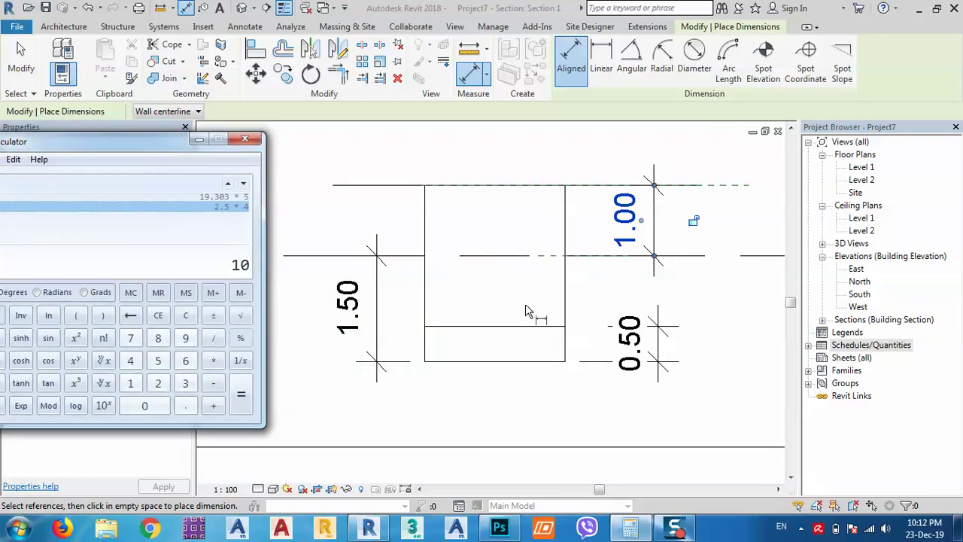
click(450, 370)
click(448, 364)
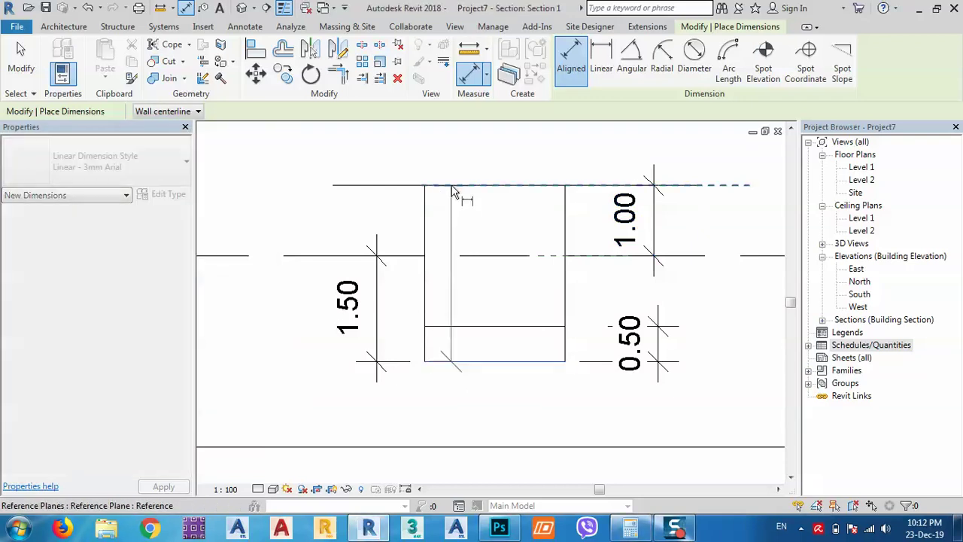
click(452, 186)
click(295, 226)
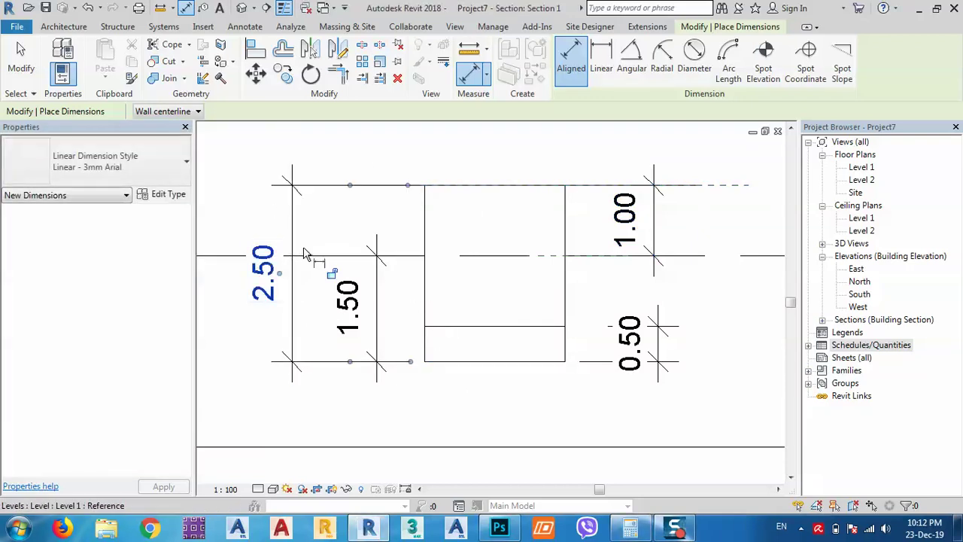
middle_drag(314, 260, 376, 260)
click(635, 531)
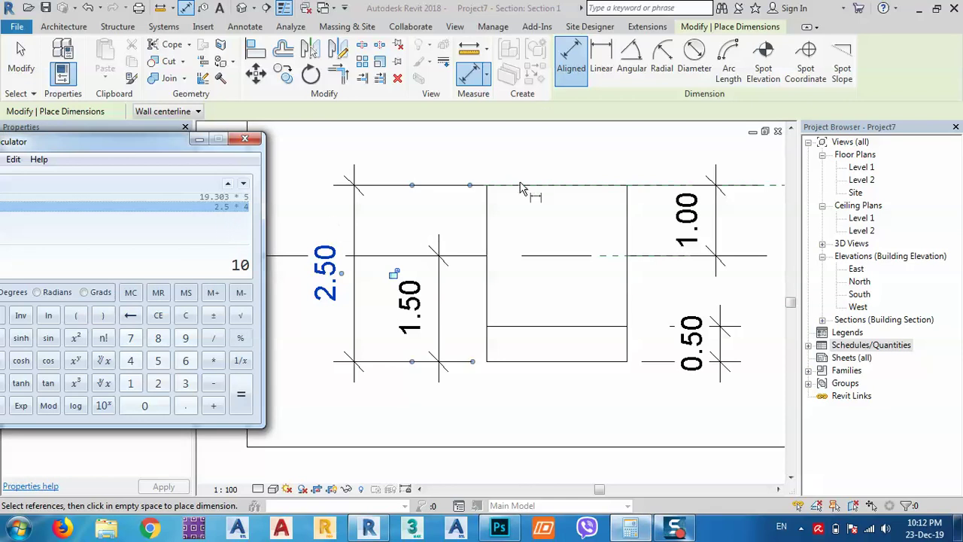
click(199, 140)
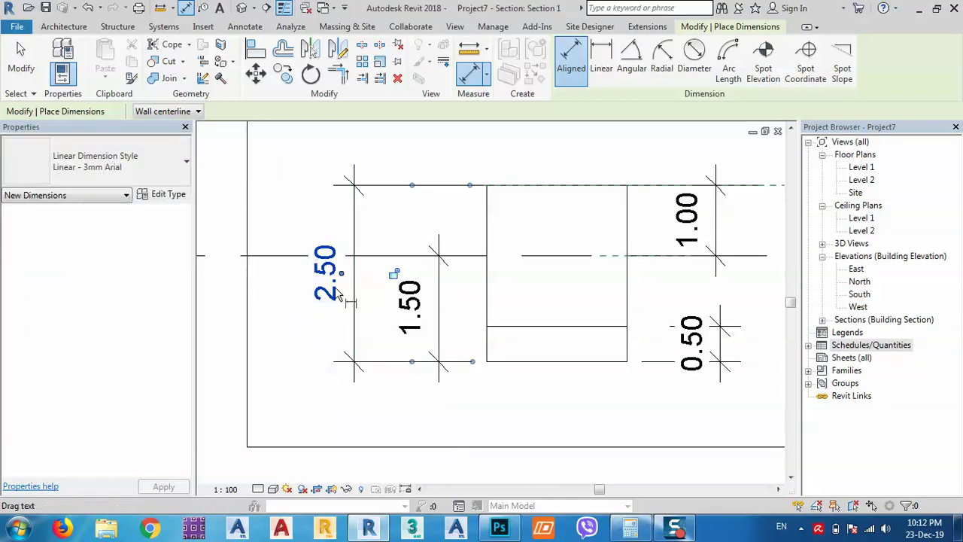
Open the Topography Schedule and review the cut and fill volumes of the listed toposurfaces
scroll(481, 323, down, 1)
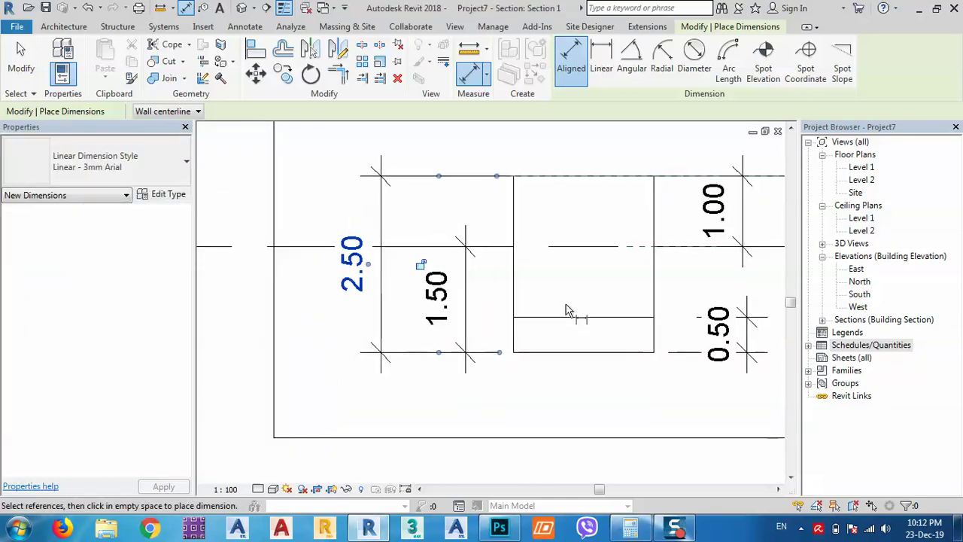
scroll(496, 260, down, 2)
double_click(851, 348)
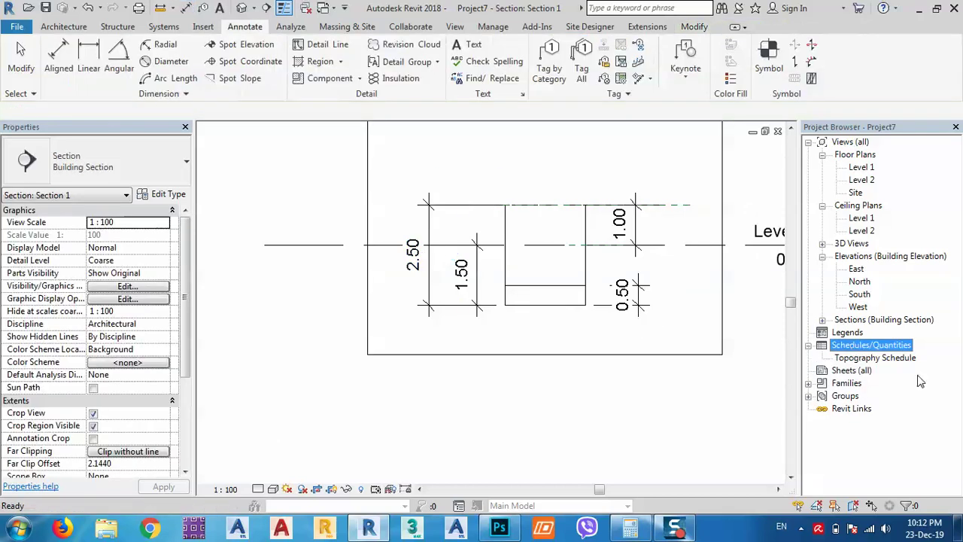
double_click(879, 358)
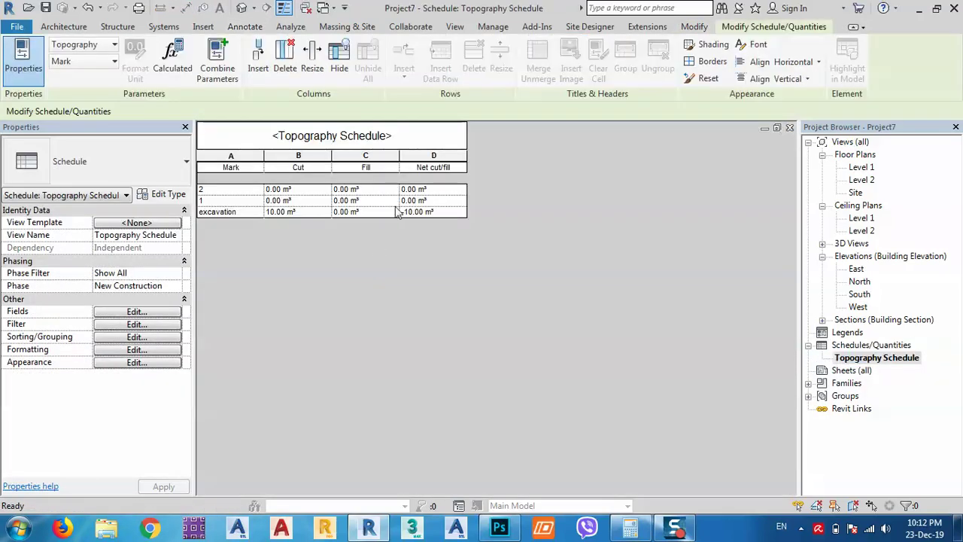
drag(254, 213, 225, 193)
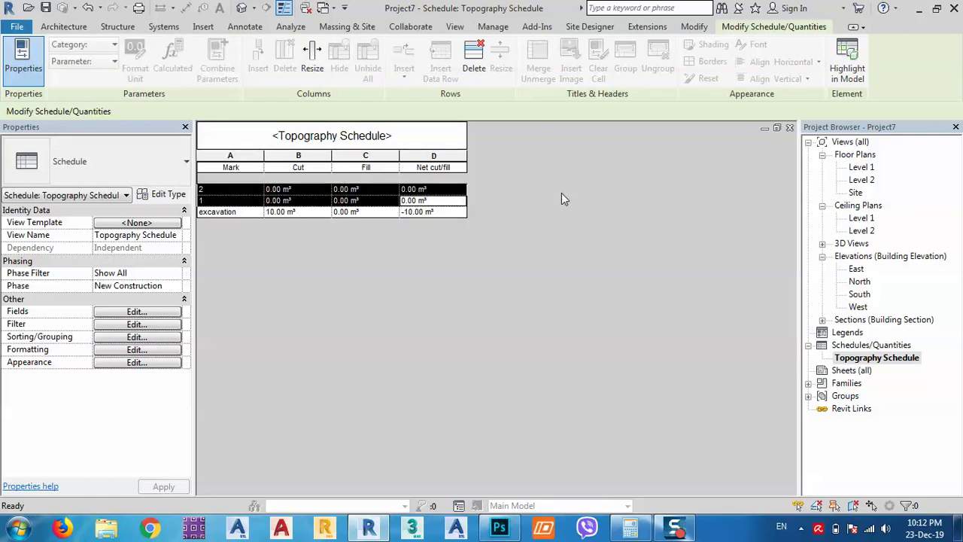
Float the view windows, check the cut volume of the excavation toposurface in the Site plan, and close that plan
click(777, 127)
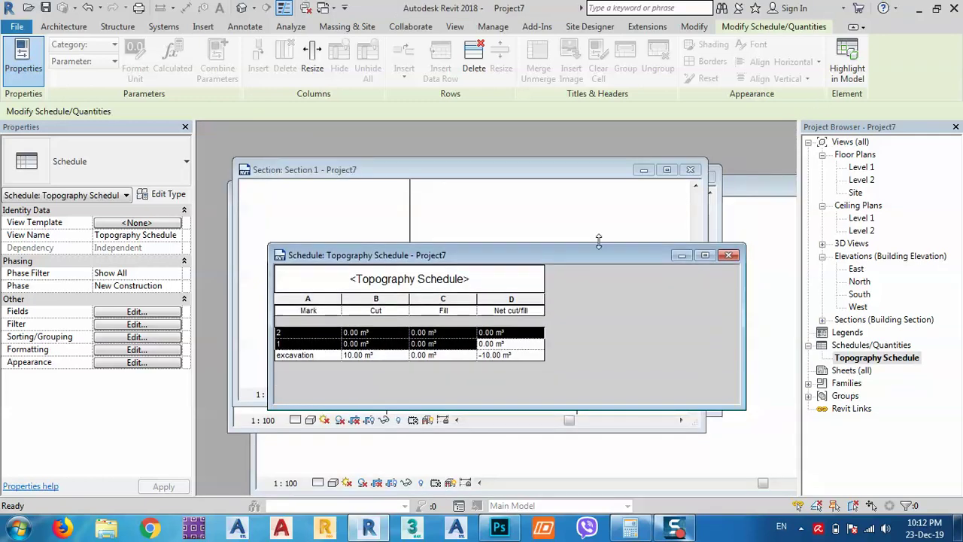
drag(527, 170, 489, 141)
click(655, 141)
drag(594, 189, 595, 154)
click(509, 239)
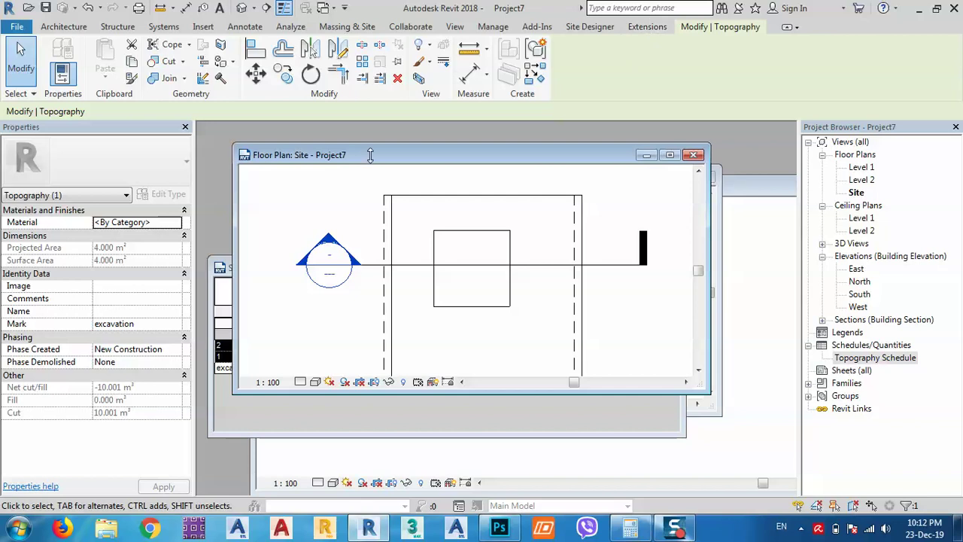
click(693, 154)
Edit the Foundation pad's boundary from the top of the 3D view and set its horizontal width to 3 m
click(625, 235)
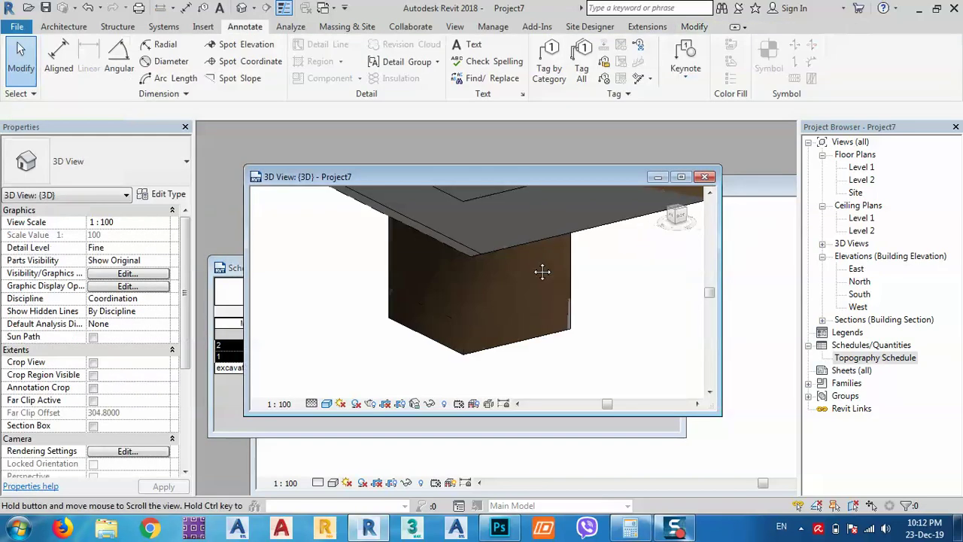
mouse_move(541, 271)
shift+middle_down()
mouse_move(493, 284)
mouse_move(486, 316)
shift+middle_up()
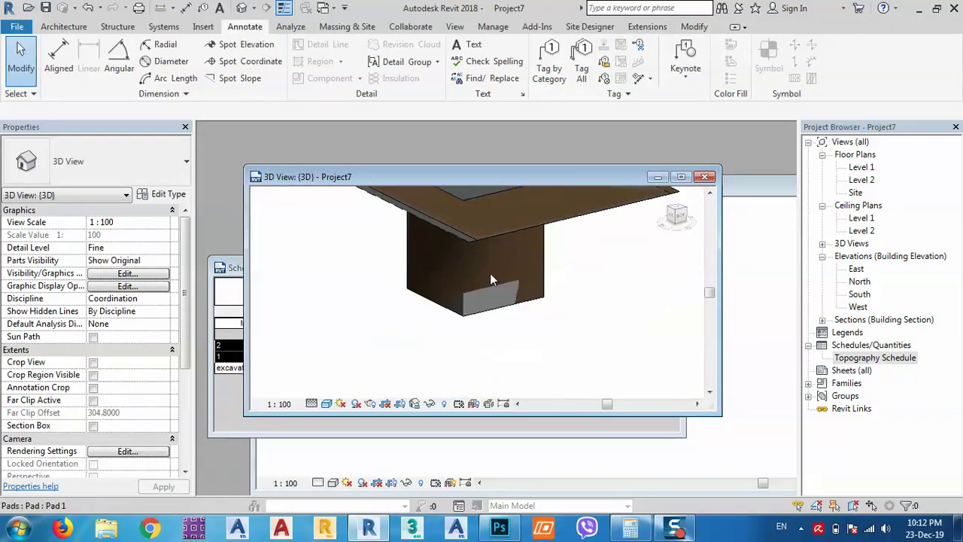
click(486, 316)
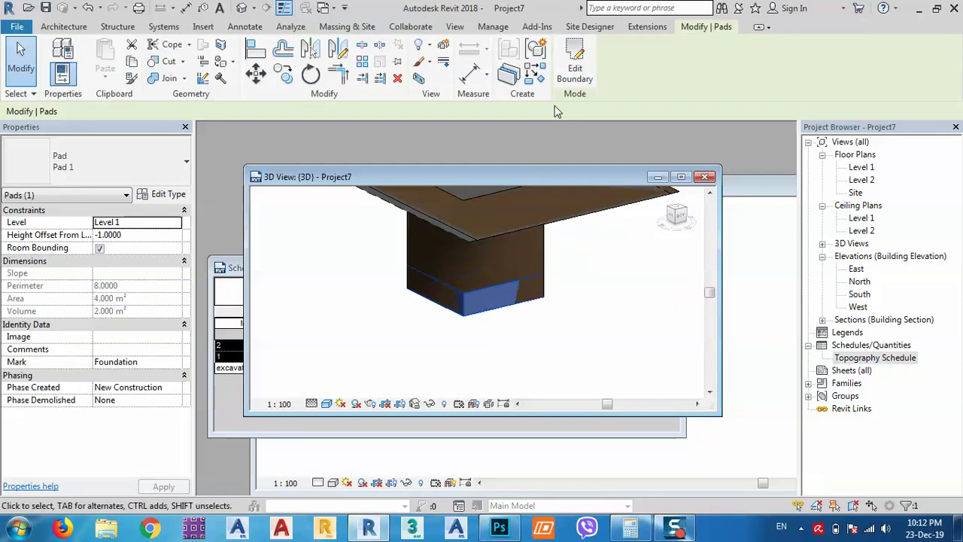
click(574, 66)
shift+middle_drag(494, 247, 476, 340)
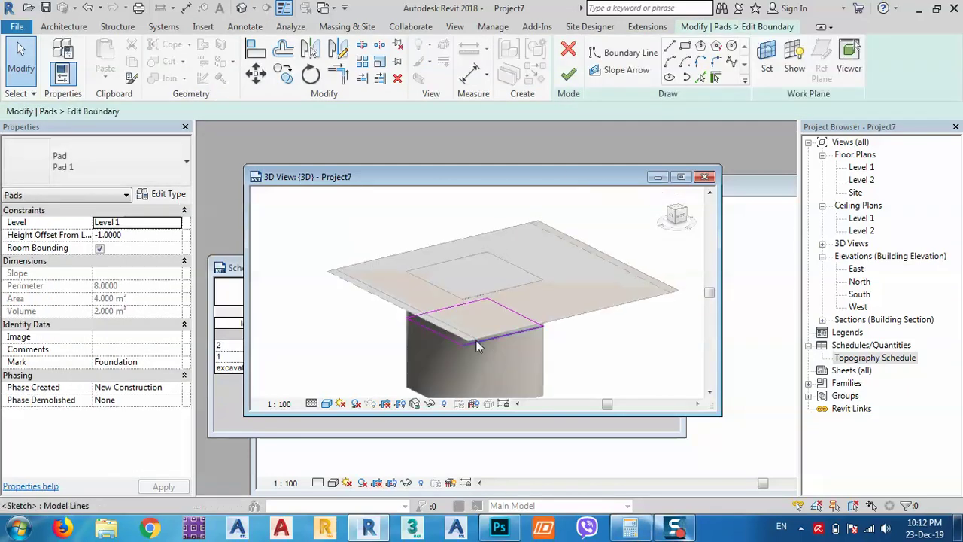
click(678, 212)
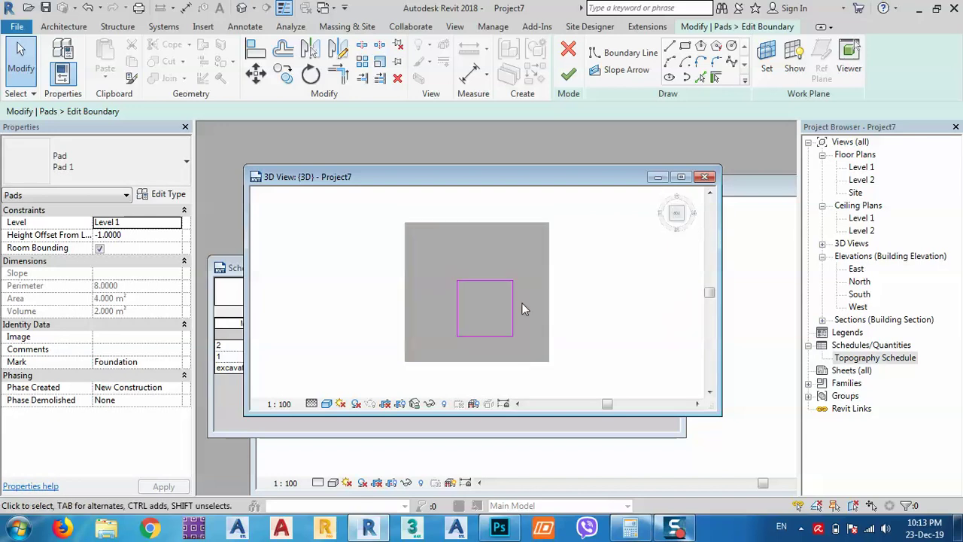
click(512, 307)
scroll(485, 365, up, 1)
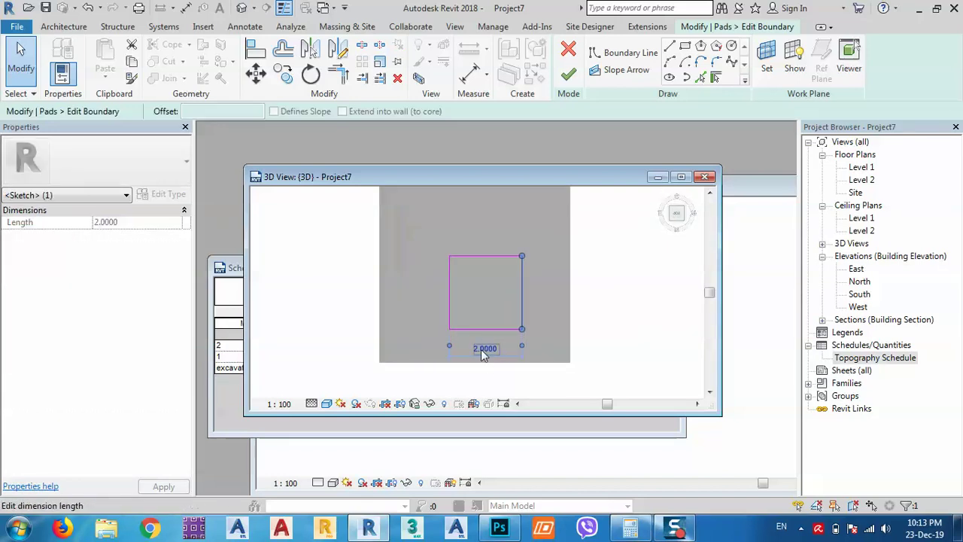
click(483, 352)
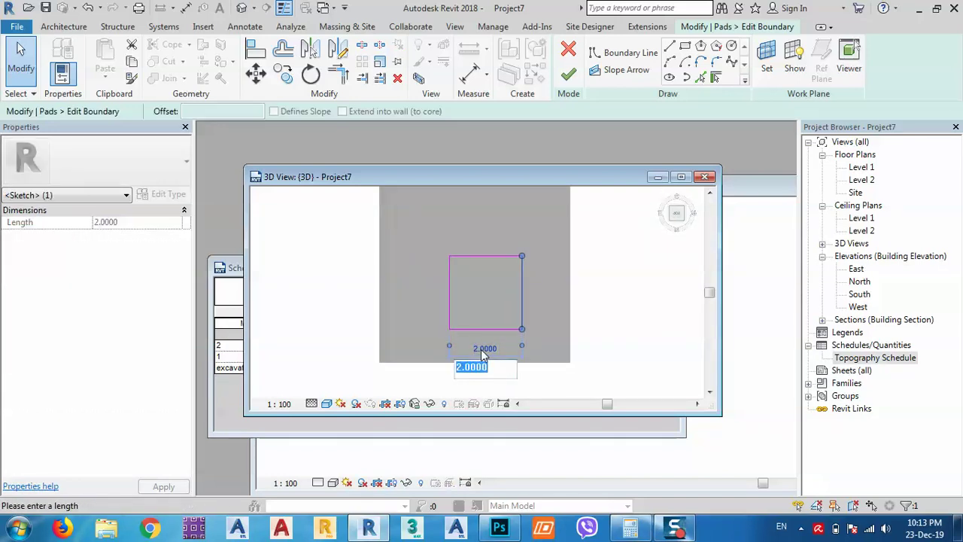
key(Return)
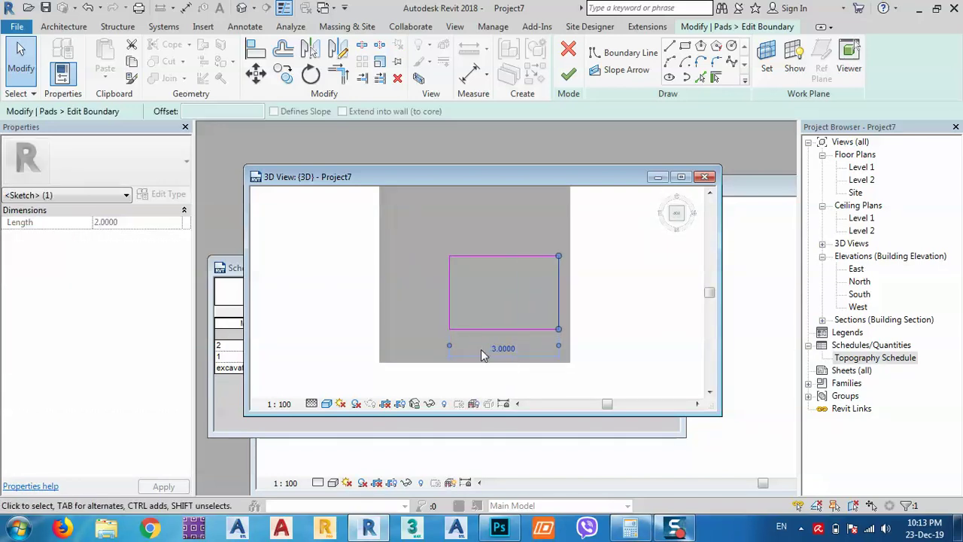
Set the other dimension of the pad's boundary to 4 m and finish the boundary edit
click(464, 261)
click(574, 290)
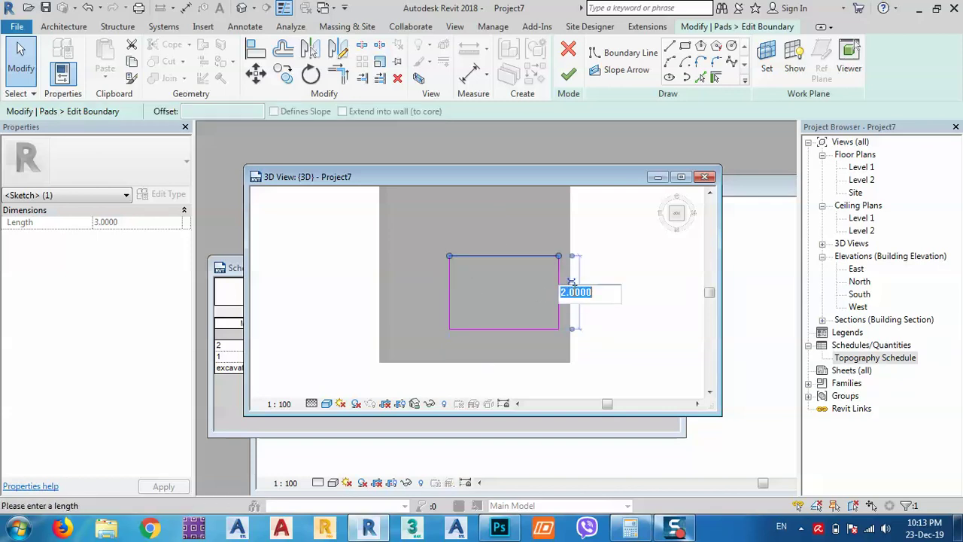
text(4)
key(Return)
middle_drag(574, 296, 537, 413)
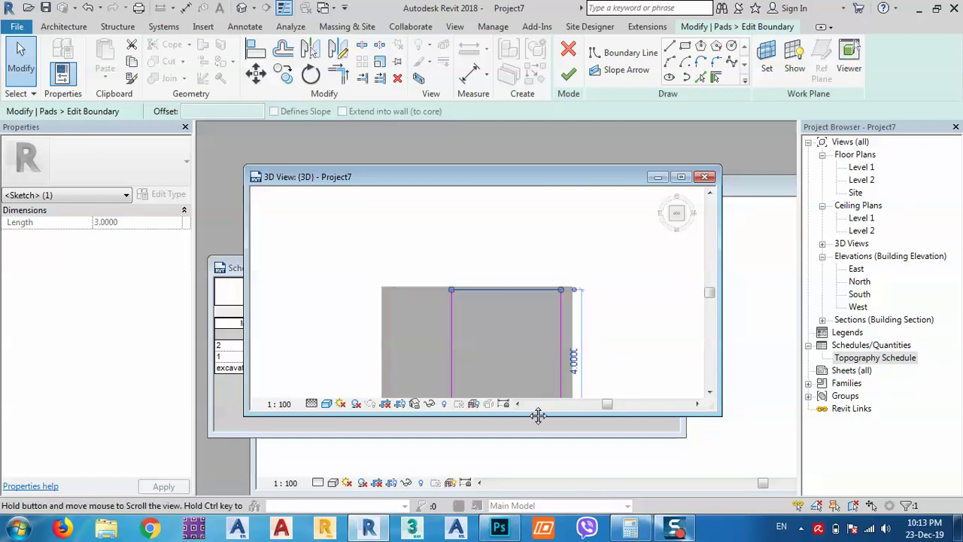
middle_drag(513, 315, 493, 229)
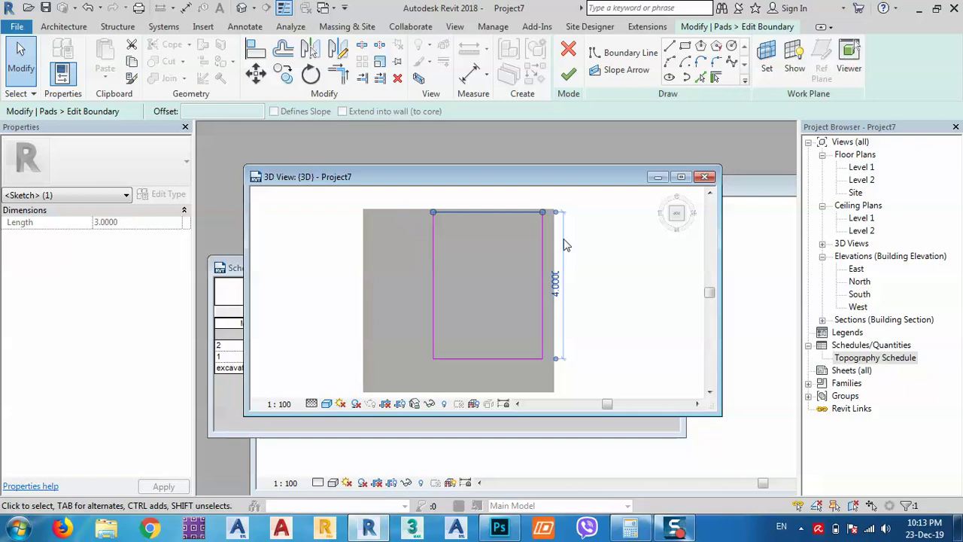
click(569, 75)
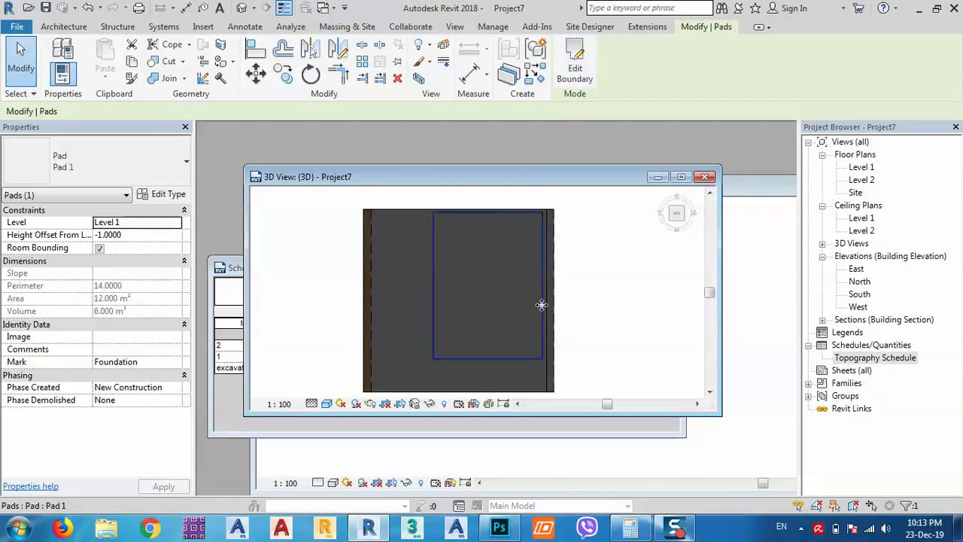
Switch to Calculator and multiply the new pad area of 12 by the pit depth of 2.5
click(624, 531)
key(asterisk)
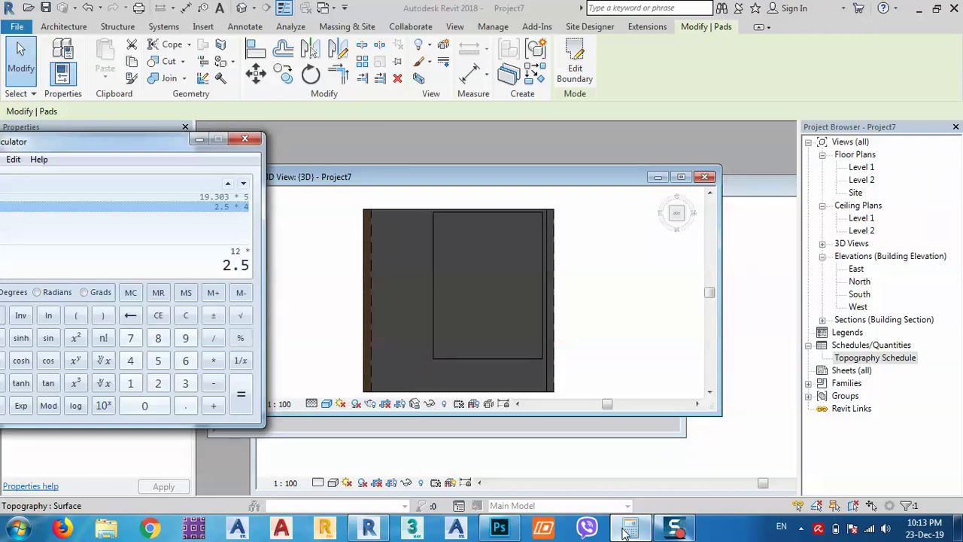
key(Return)
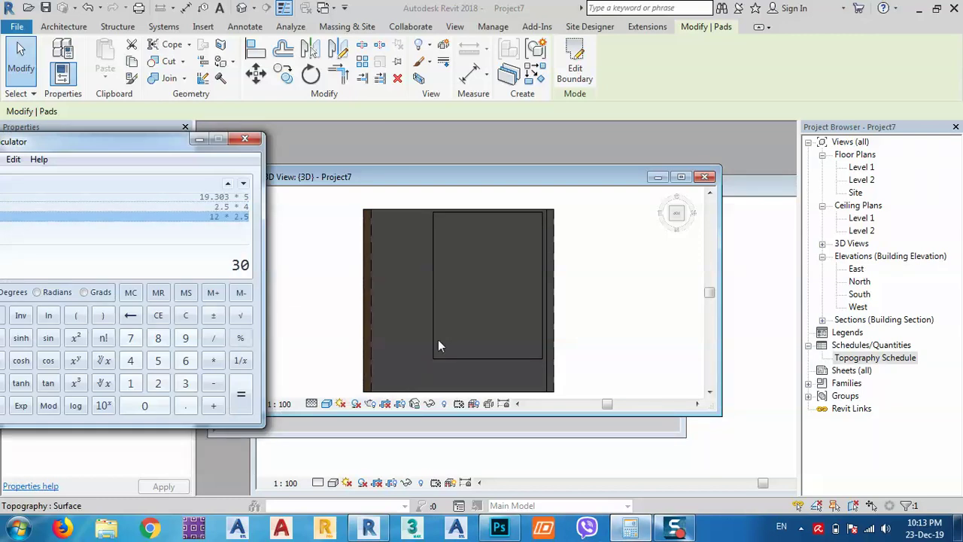
Bring the Topography Schedule window forward and check the updated cut and net volumes in the excavation row
click(657, 433)
drag(383, 267, 410, 223)
click(516, 323)
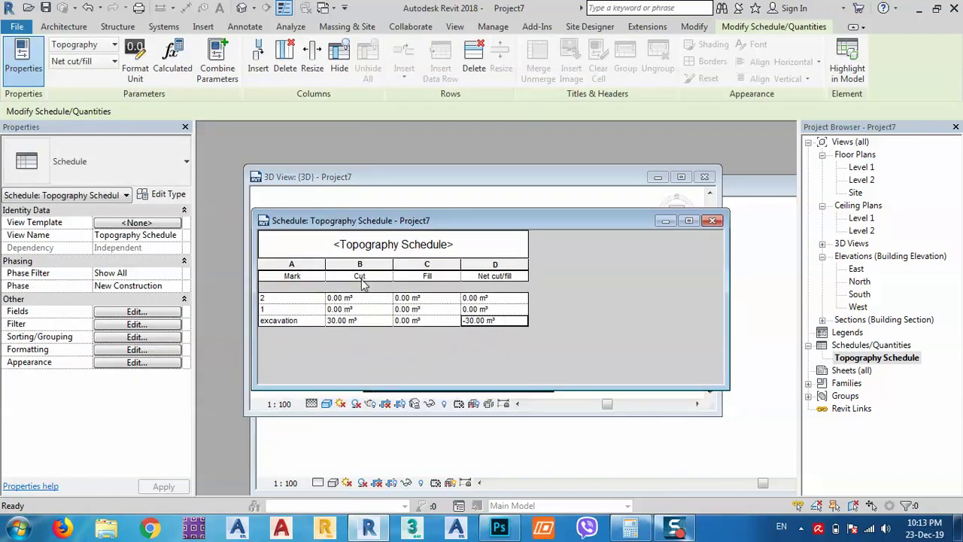
click(340, 322)
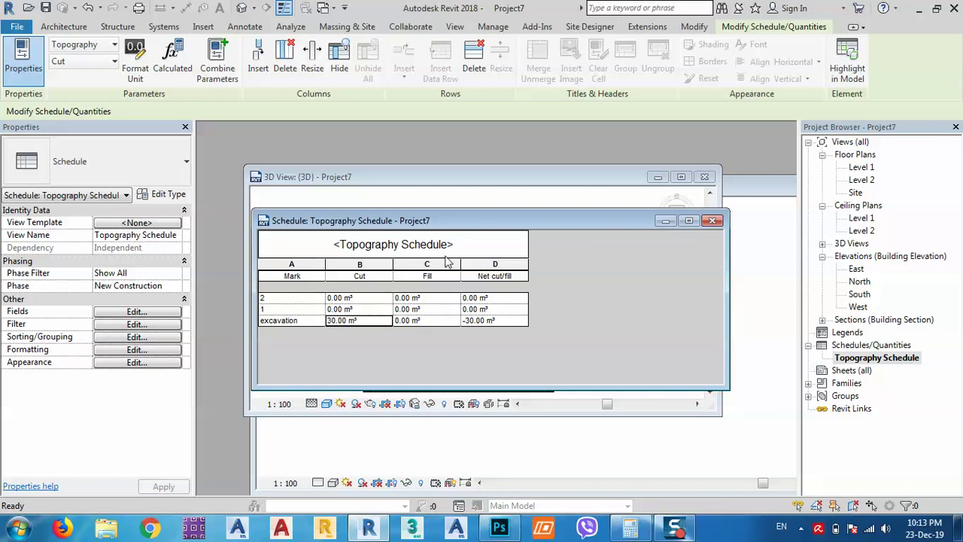
Bring the 3D view forward, show the model in an isometric view and examine the pad at the base of the excavation
drag(436, 229, 286, 225)
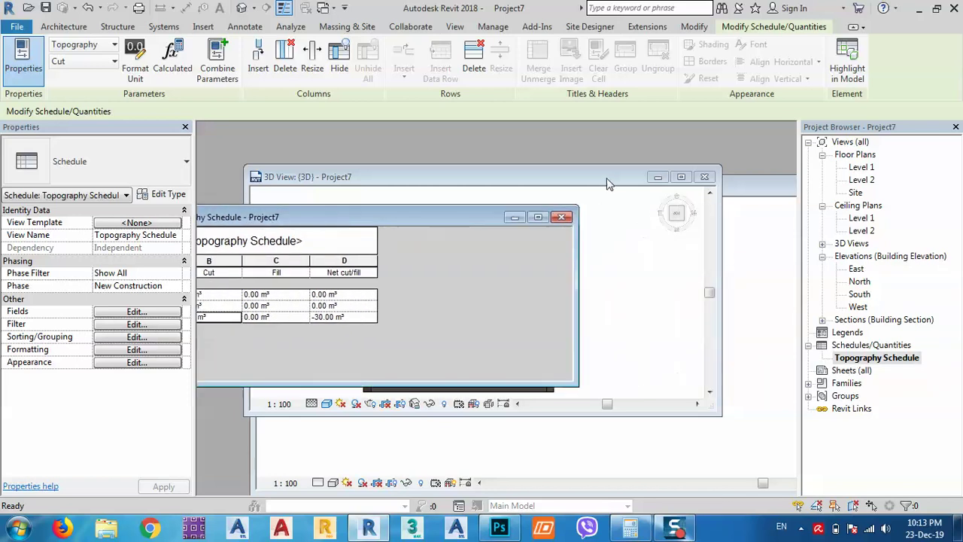
drag(421, 177, 436, 135)
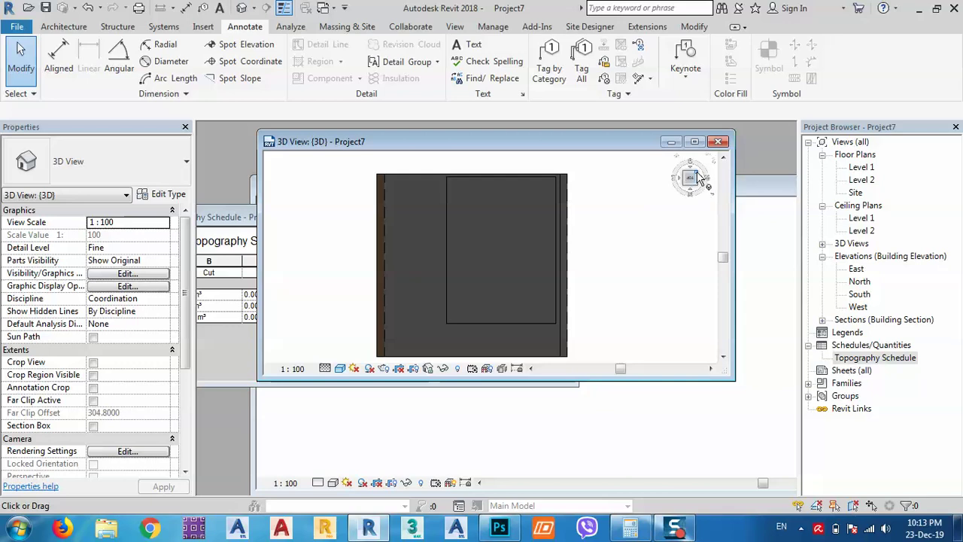
click(700, 177)
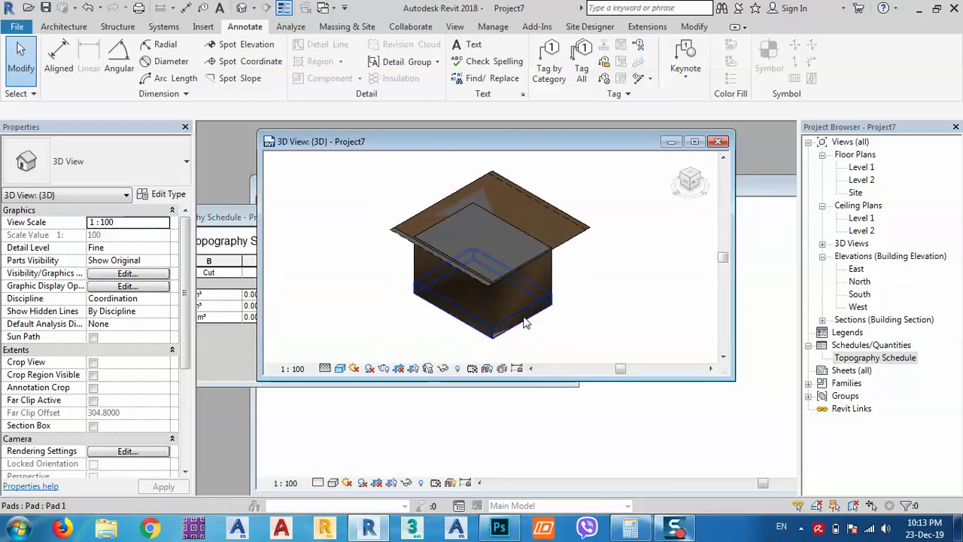
shift+middle_drag(525, 322, 495, 320)
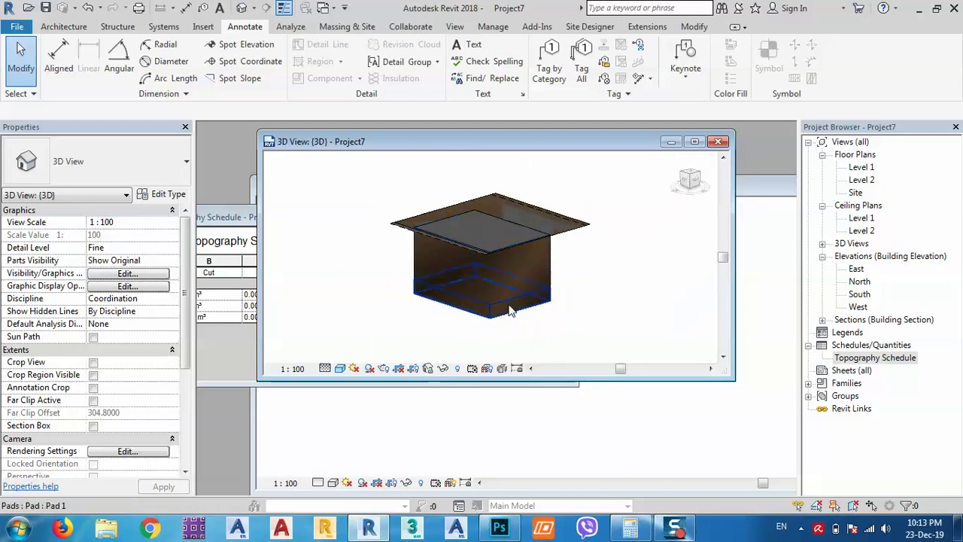
scroll(495, 320, up, 2)
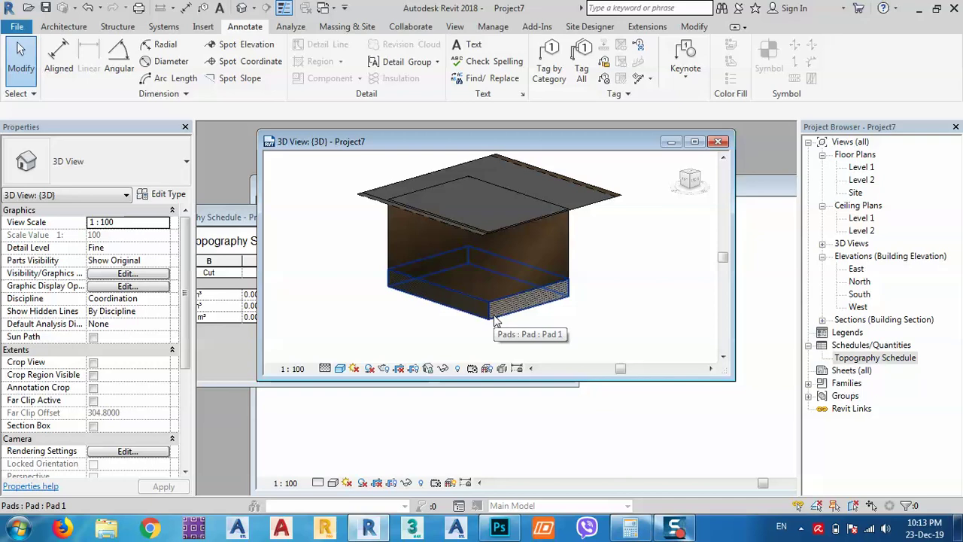
click(543, 309)
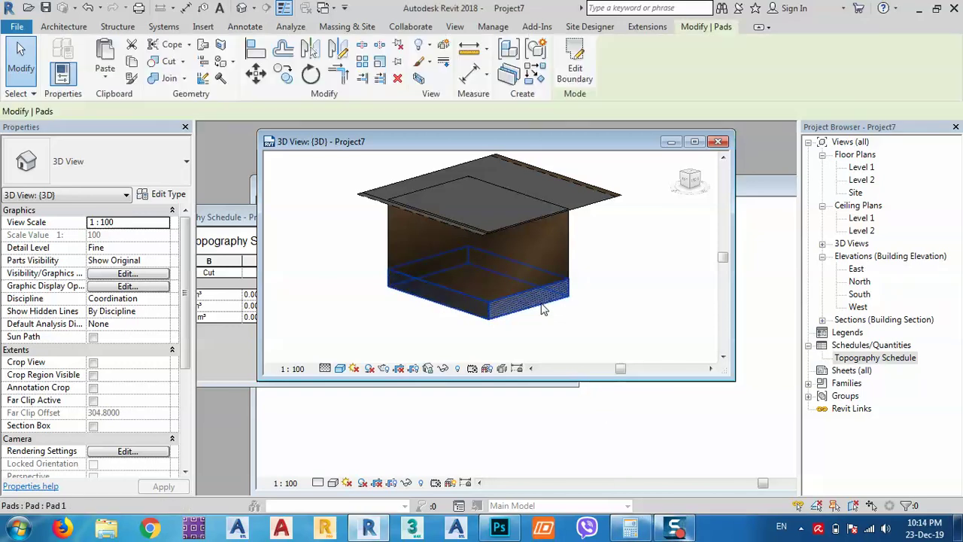
click(318, 214)
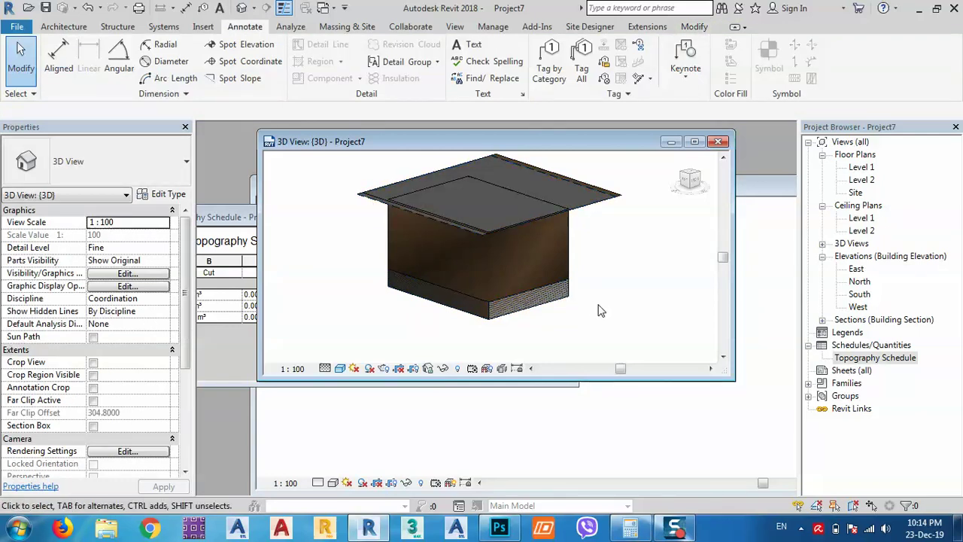
Set the Foundation pad's height offset from Level 1 to 1.5
click(563, 301)
click(141, 234)
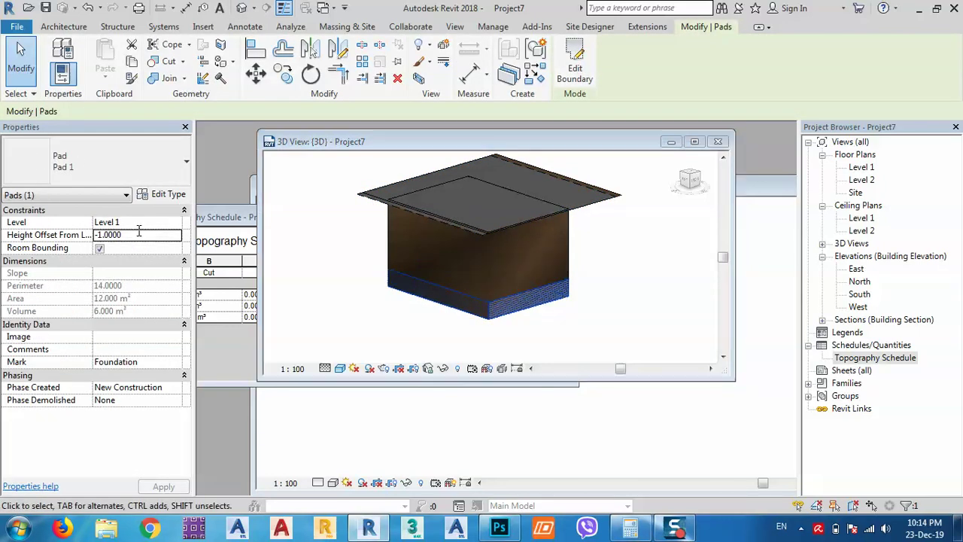
text(1.5)
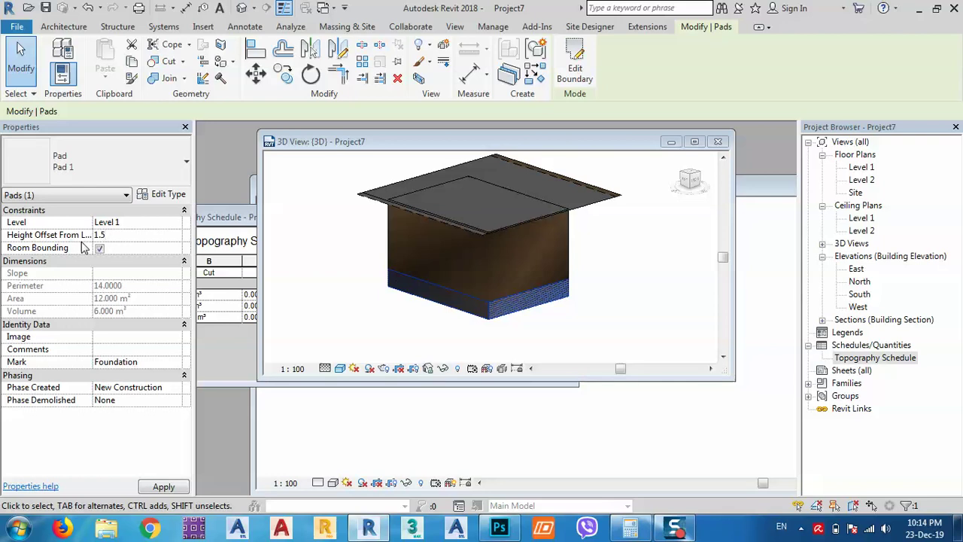
key(Return)
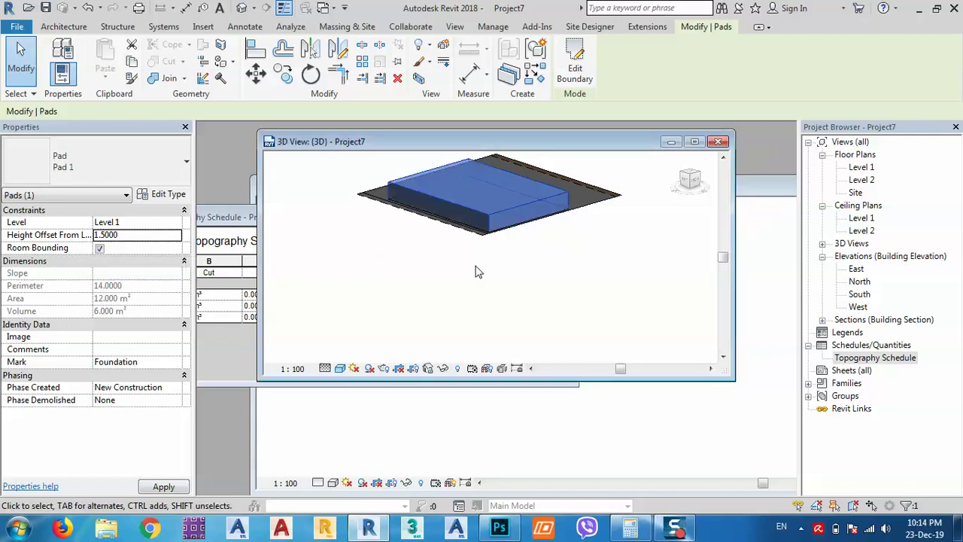
scroll(496, 262, up, 4)
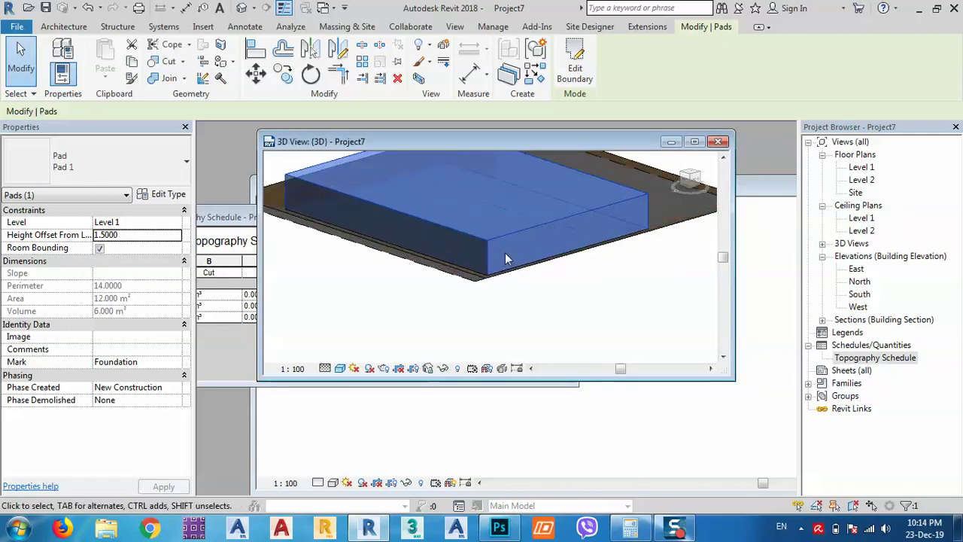
key(Escape)
scroll(485, 264, down, 2)
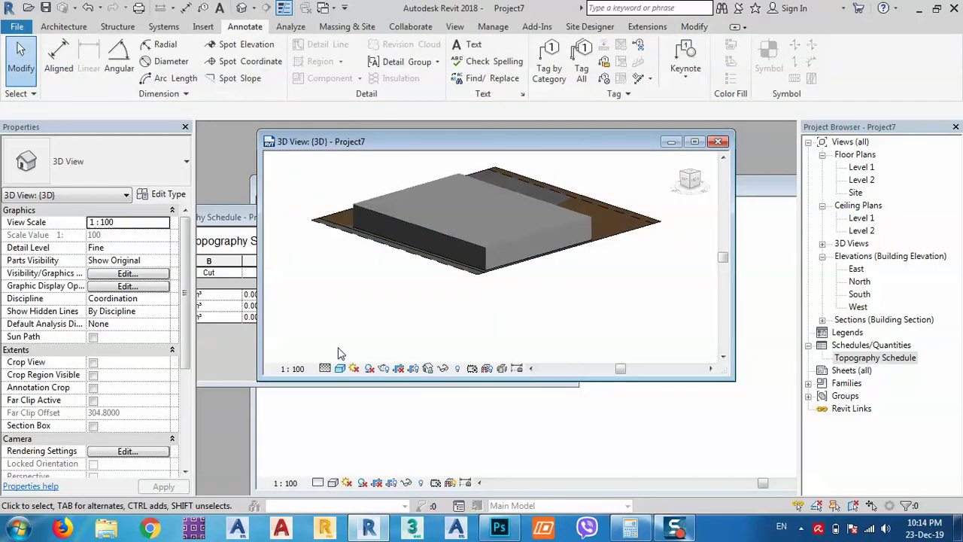
Check the cut, fill and net volumes in the Topography Schedule's excavation row, and move the schedule window off the 3D model
click(229, 218)
drag(229, 219, 418, 162)
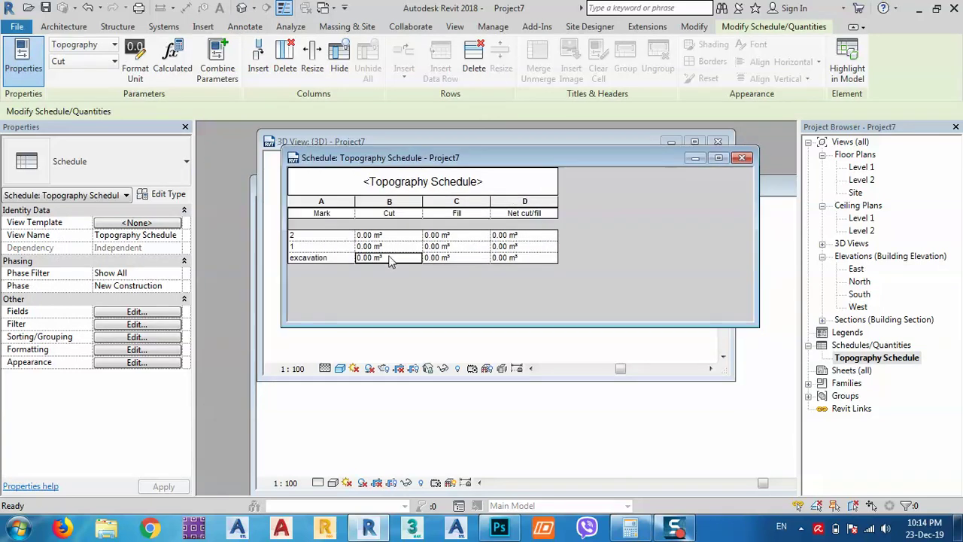
drag(752, 164, 573, 277)
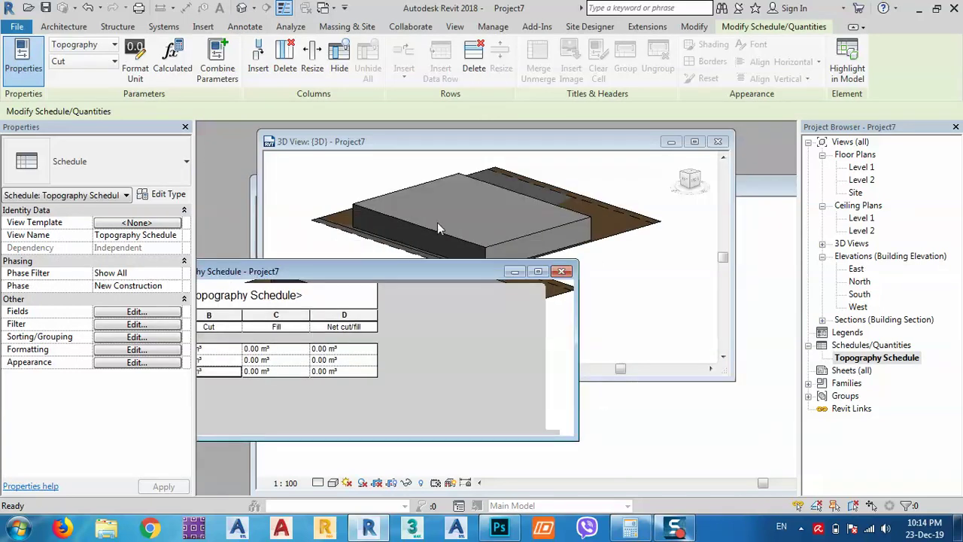
Set the Foundation pad's height offset from Level 1 to 2
click(486, 237)
click(487, 247)
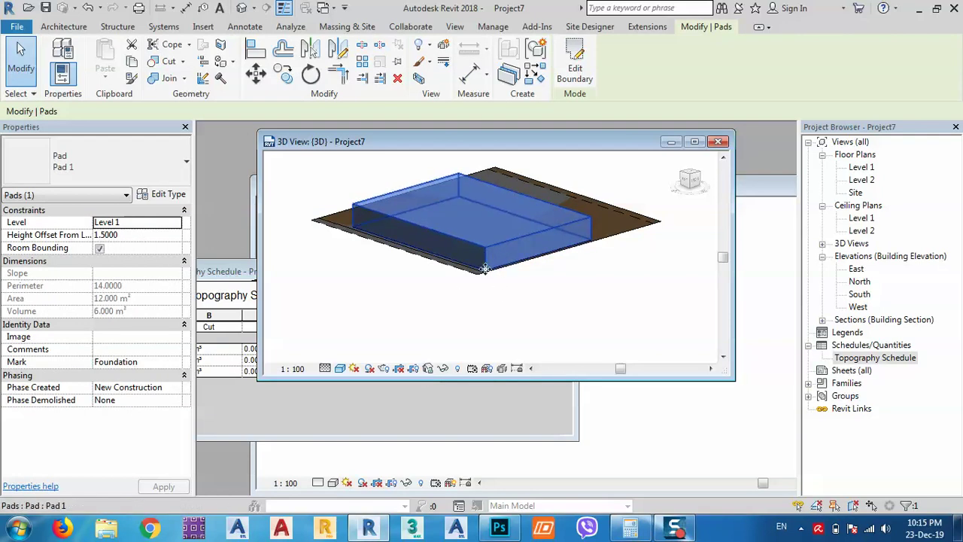
scroll(485, 268, up, 2)
scroll(485, 269, up, 2)
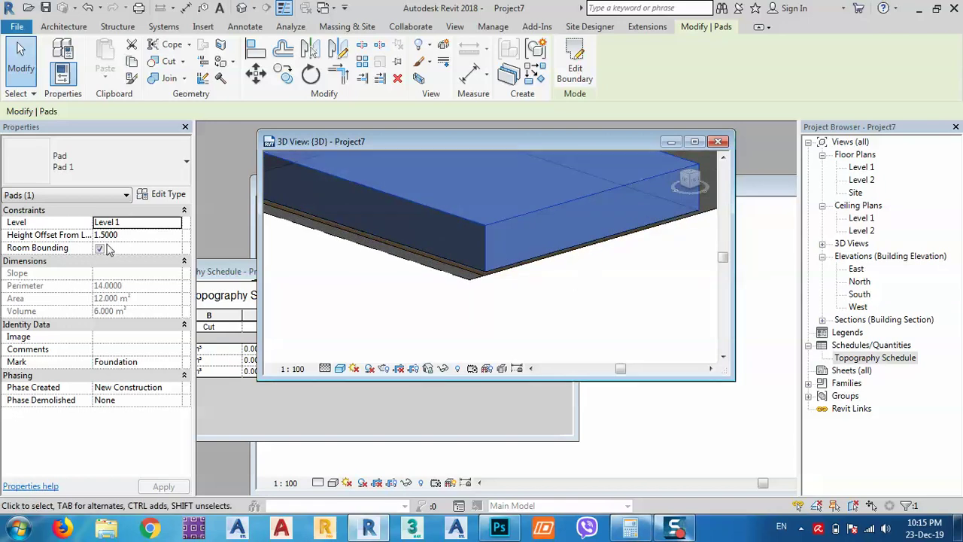
click(135, 234)
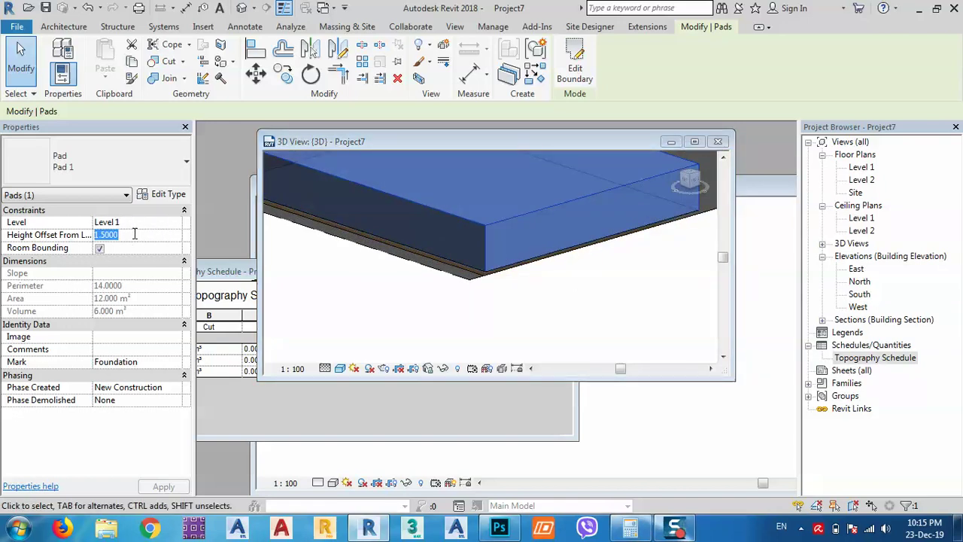
text(2.0000)
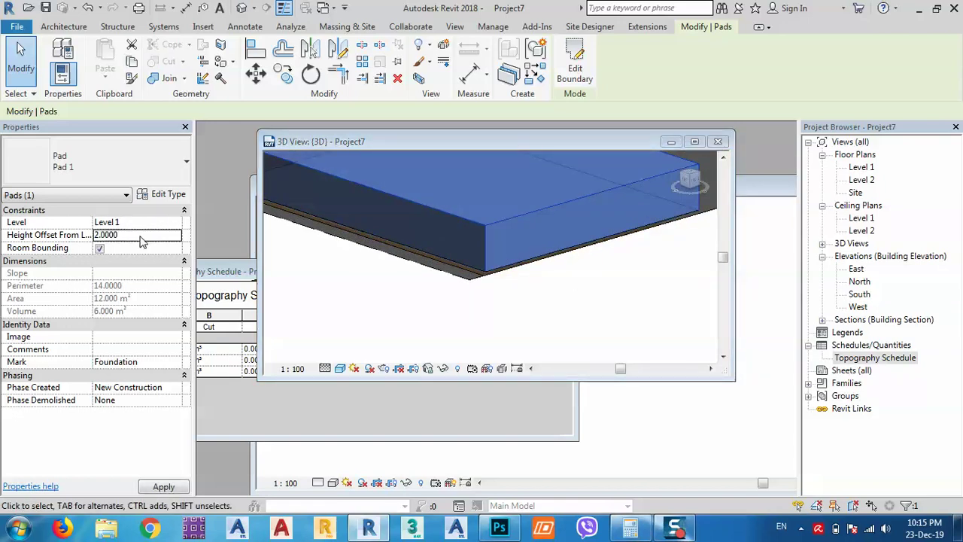
key(Escape)
scroll(444, 260, down, 4)
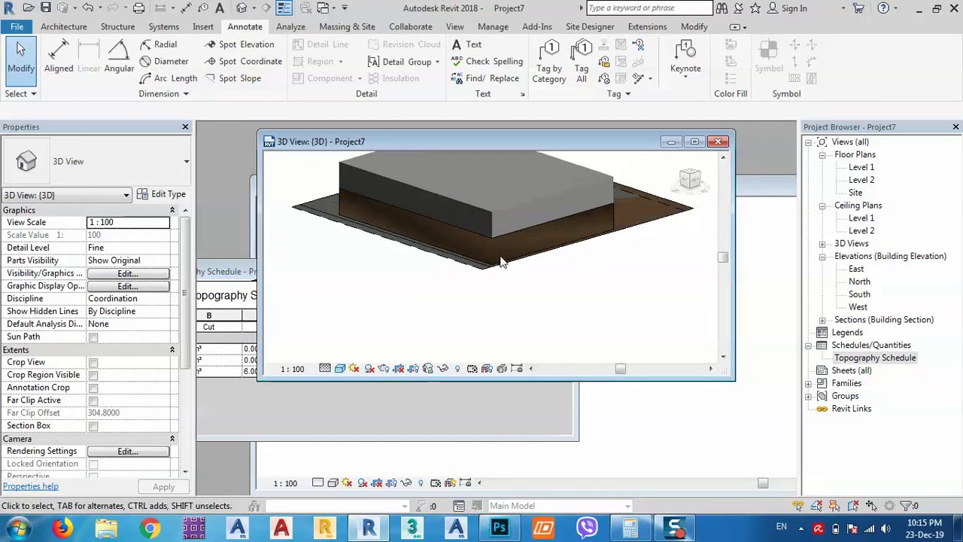
Check the excavation row's fill volume in the Topography Schedule for the raised pad, and close the schedule window
click(357, 436)
drag(250, 276, 421, 217)
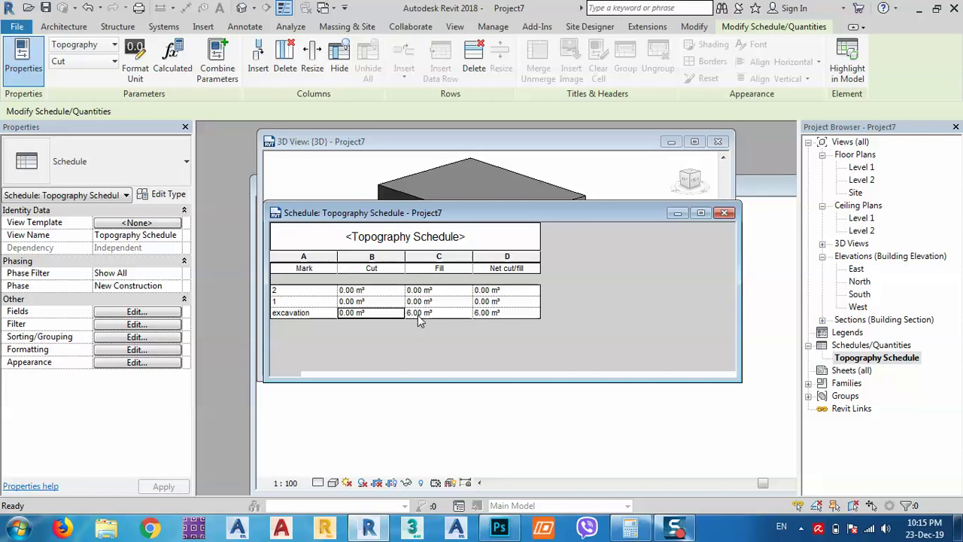
drag(599, 201, 569, 215)
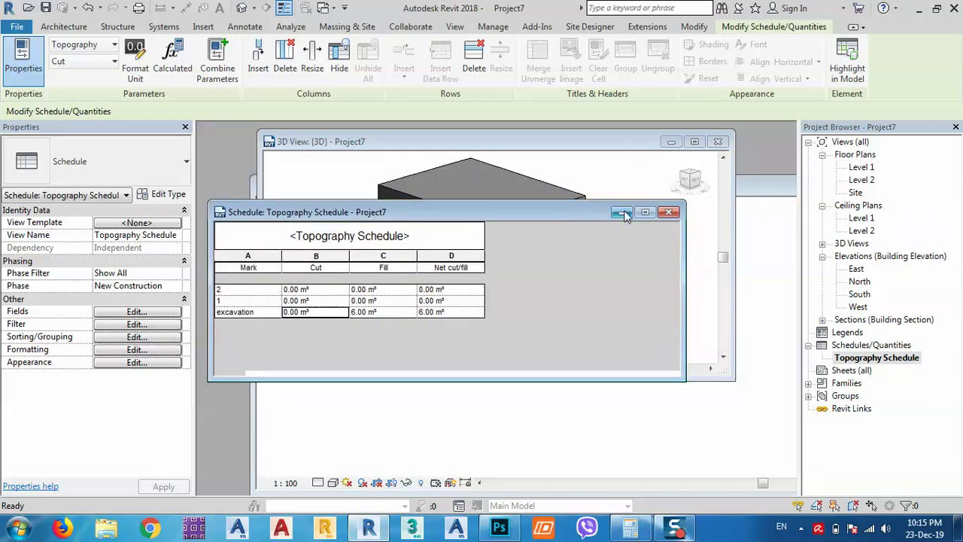
click(669, 214)
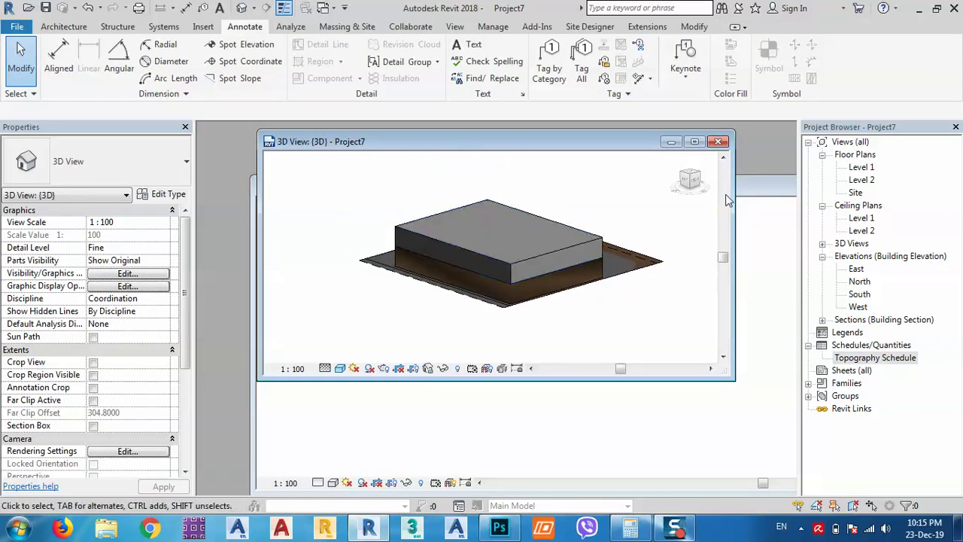
Maximize the 3D view and set the Foundation pad's height offset from Level 1 to 5
click(695, 142)
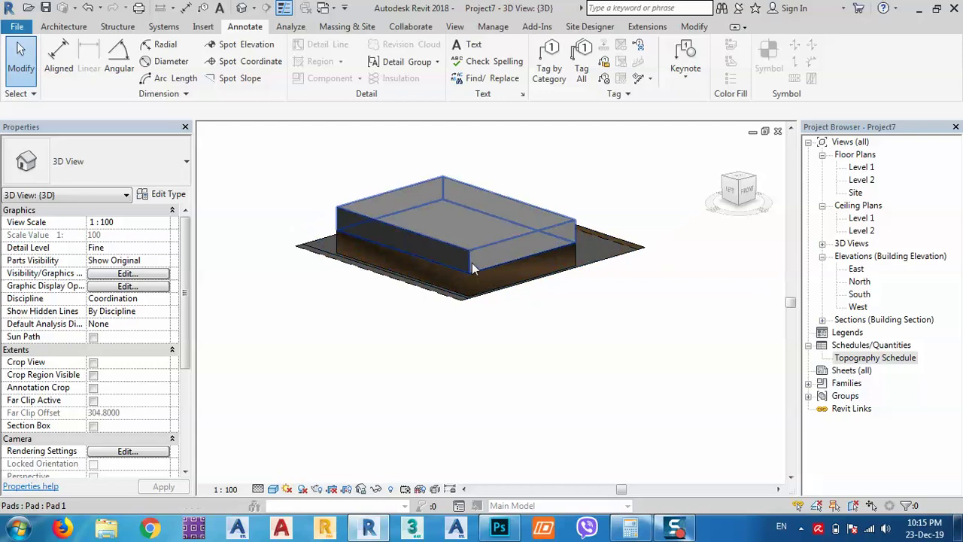
click(467, 272)
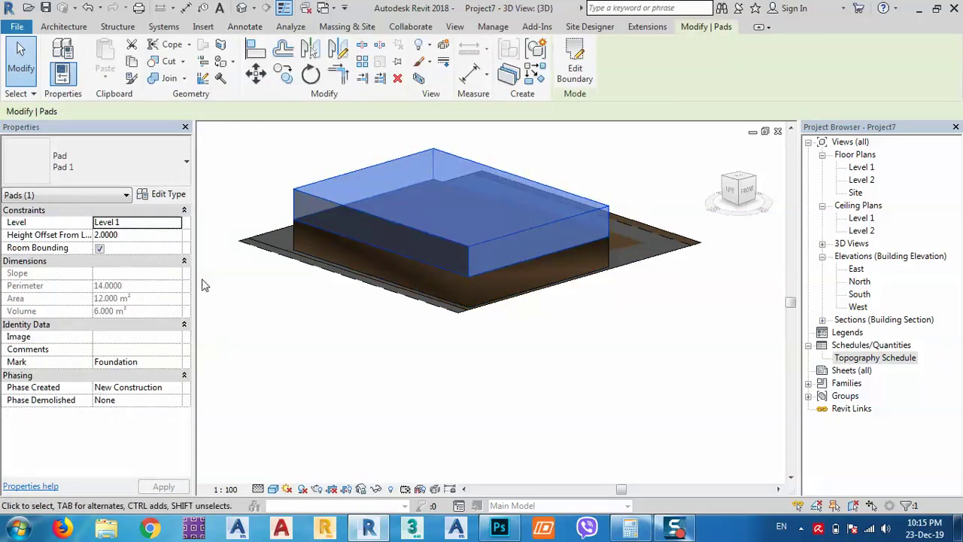
click(128, 235)
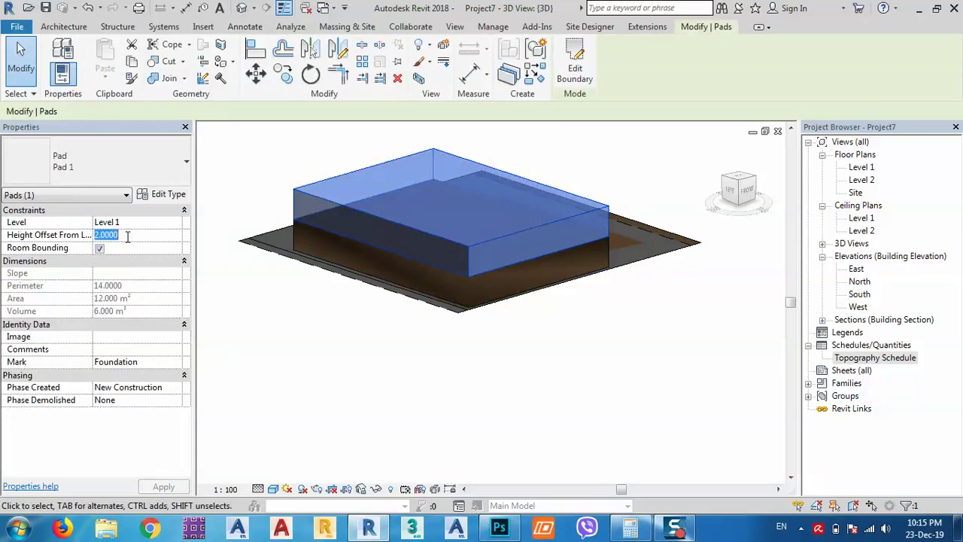
text(5.0000)
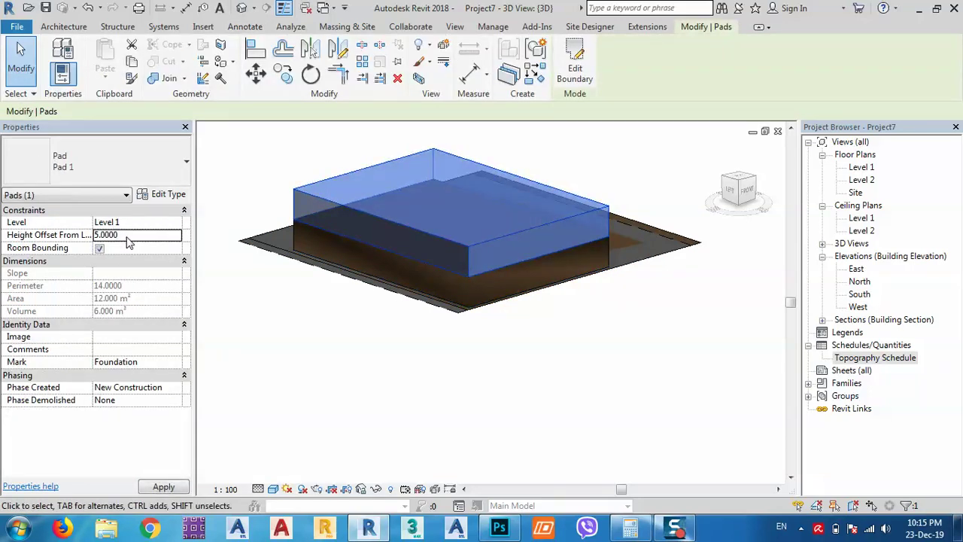
click(458, 355)
scroll(499, 159, down, 2)
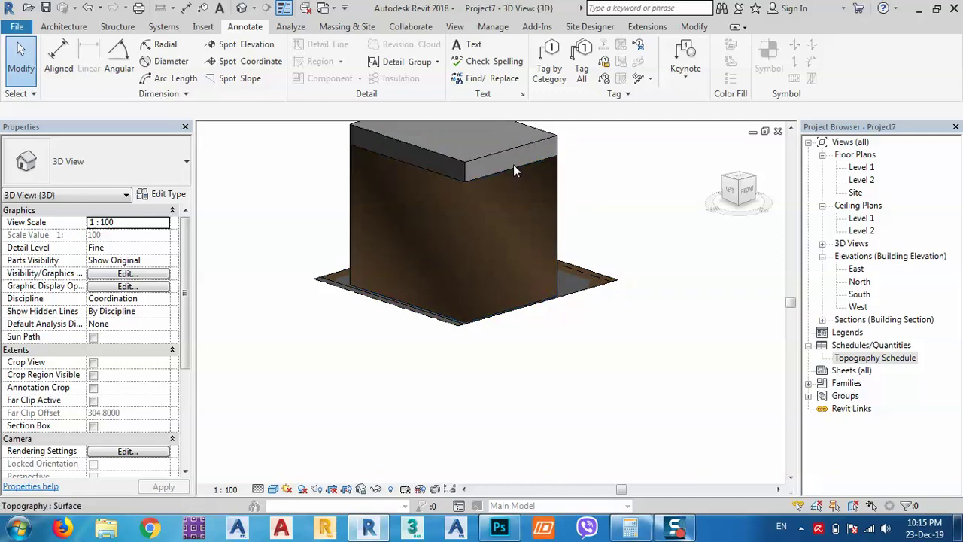
Review the raised pad's area in its properties and reopen the Topography Schedule to check the excavation row's fill volume
middle_drag(472, 164, 491, 267)
click(492, 265)
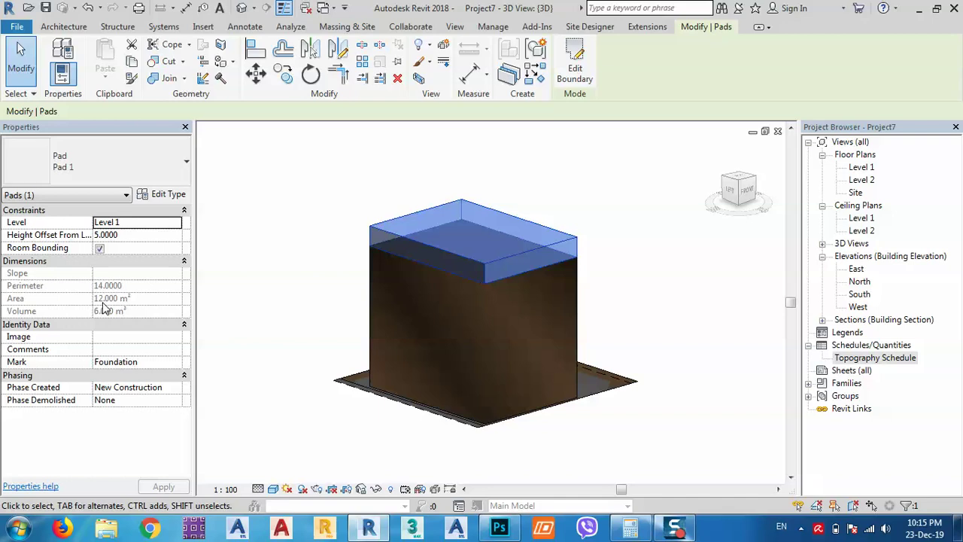
double_click(873, 359)
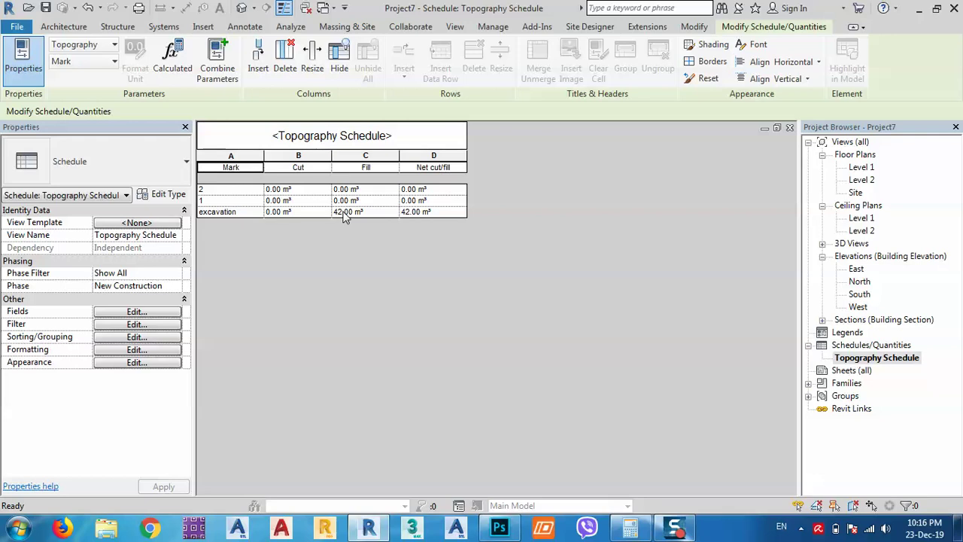
click(344, 213)
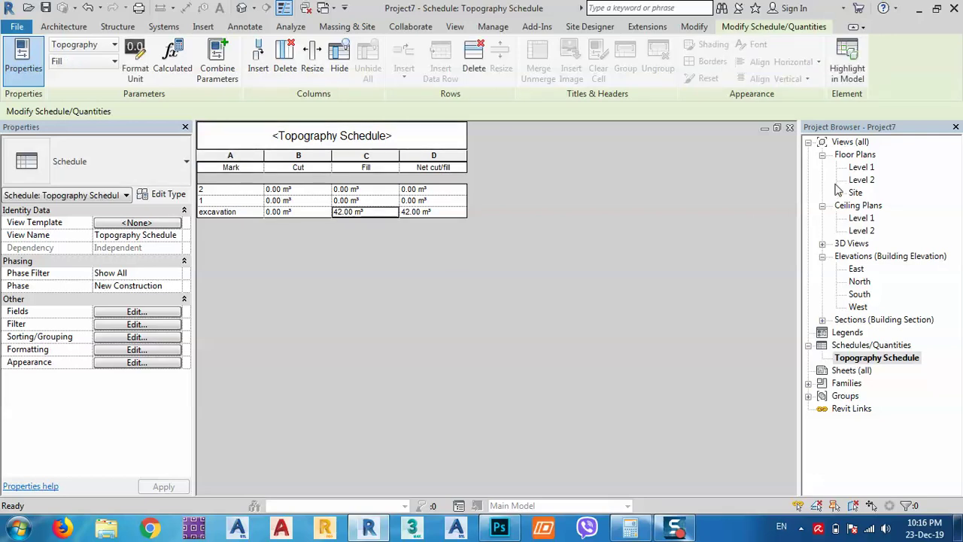
Return to the 3D view, examine the excavation surface's cut and fill properties, view it from the front, and expand the 3D view list
click(765, 129)
click(556, 320)
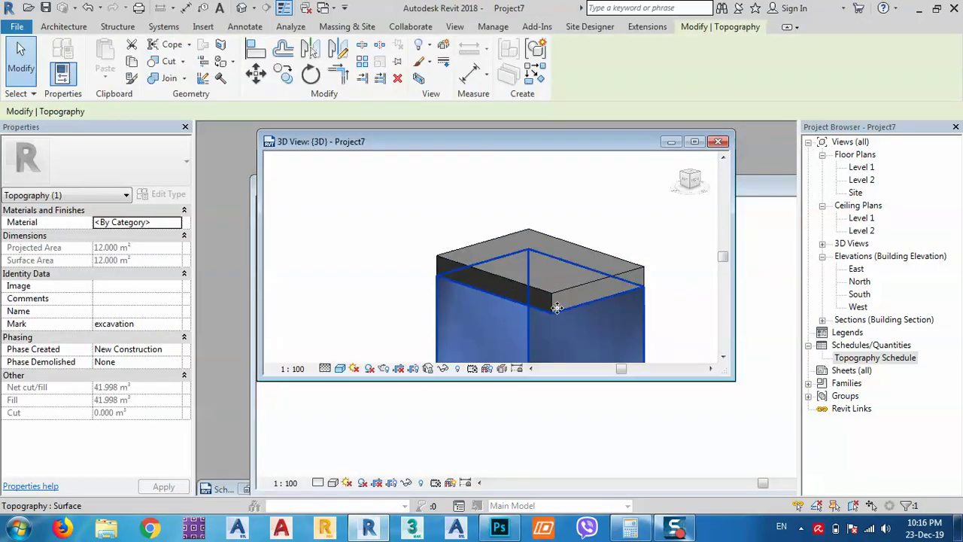
middle_drag(560, 320, 525, 243)
click(606, 258)
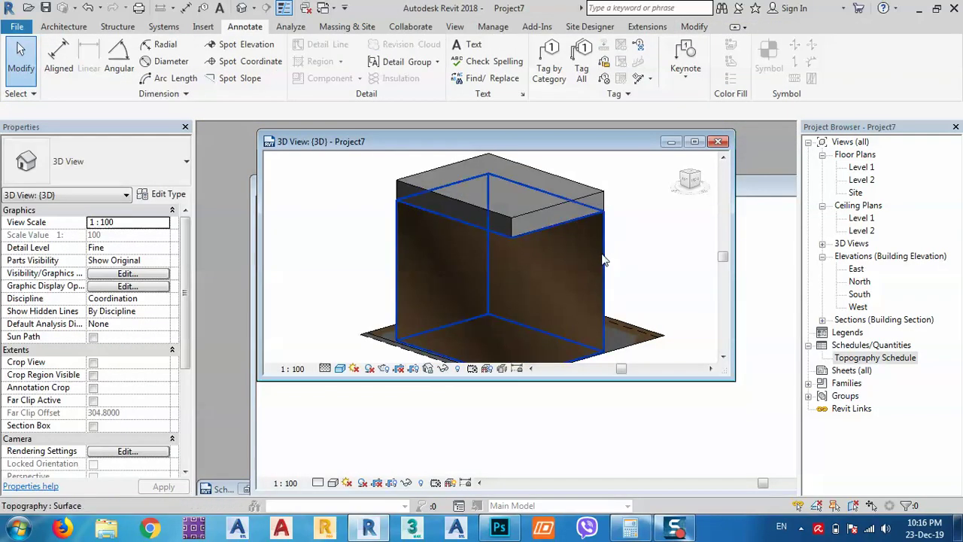
click(602, 257)
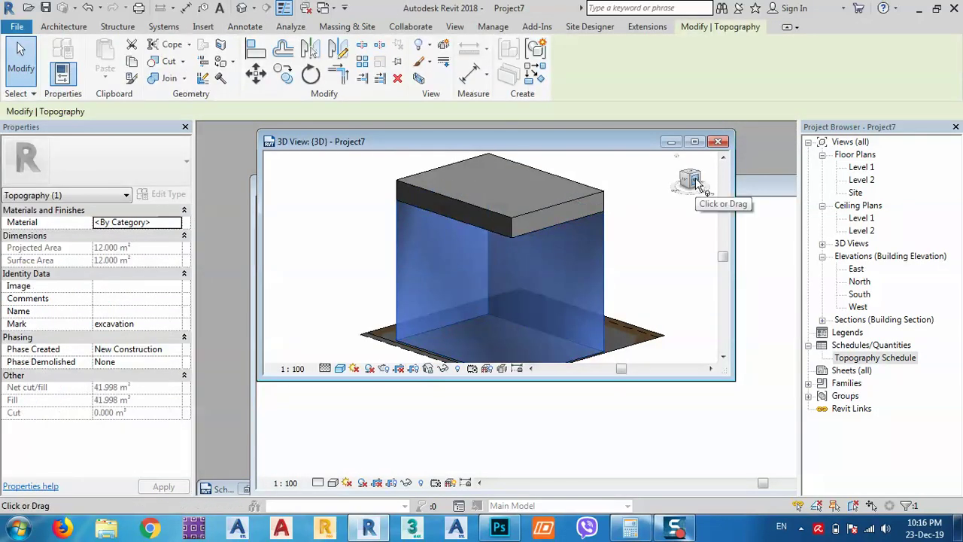
click(693, 186)
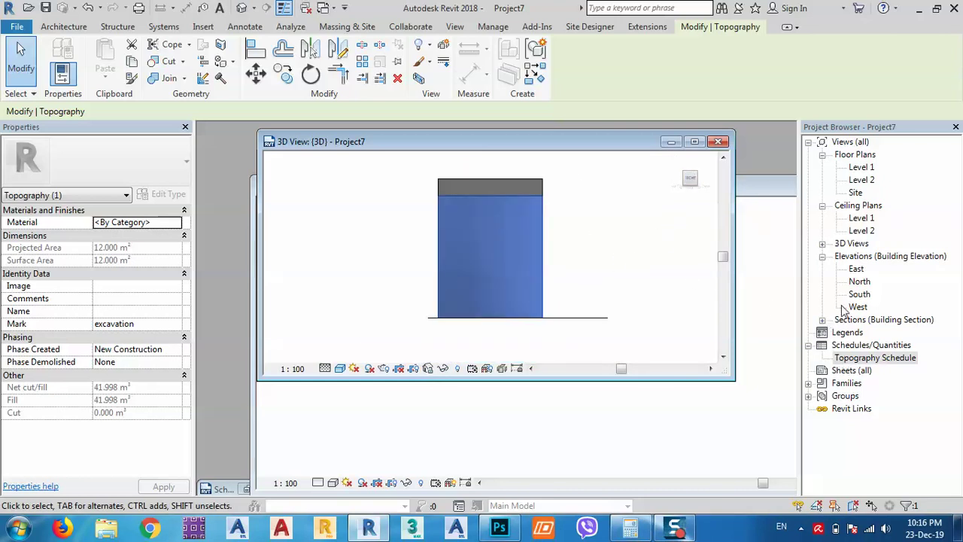
click(823, 244)
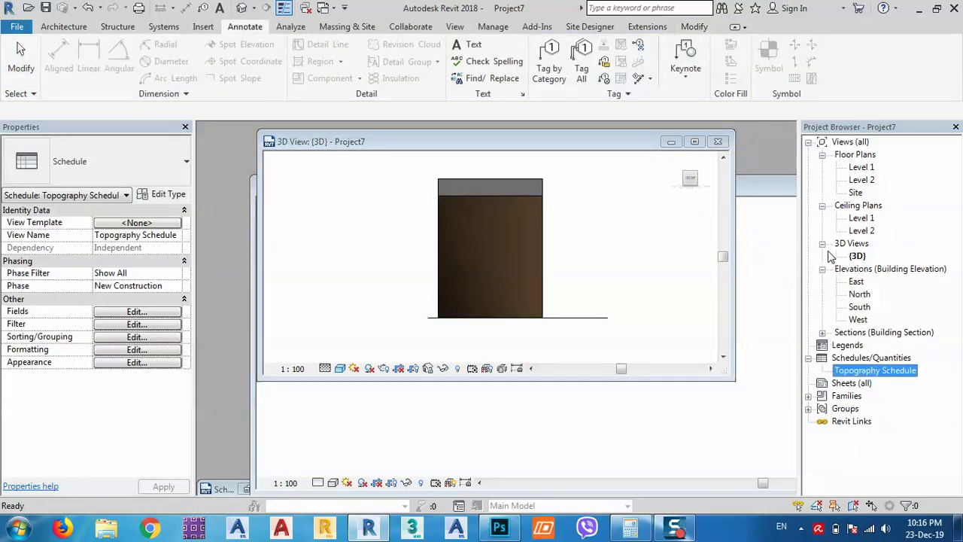
Examine the excavation surface's fill properties in the 3D view from an angle and from the top, and clear the selection
click(533, 242)
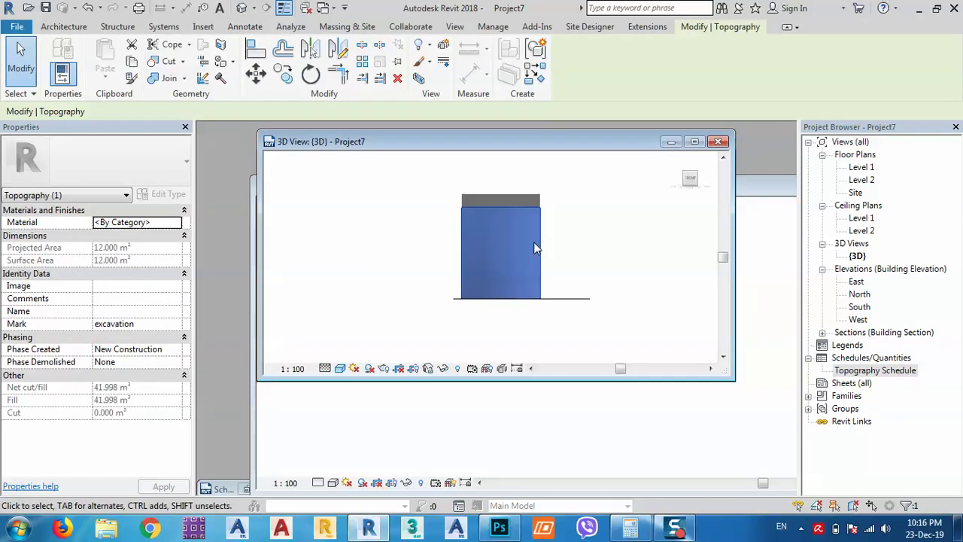
shift+middle_drag(533, 242, 735, 246)
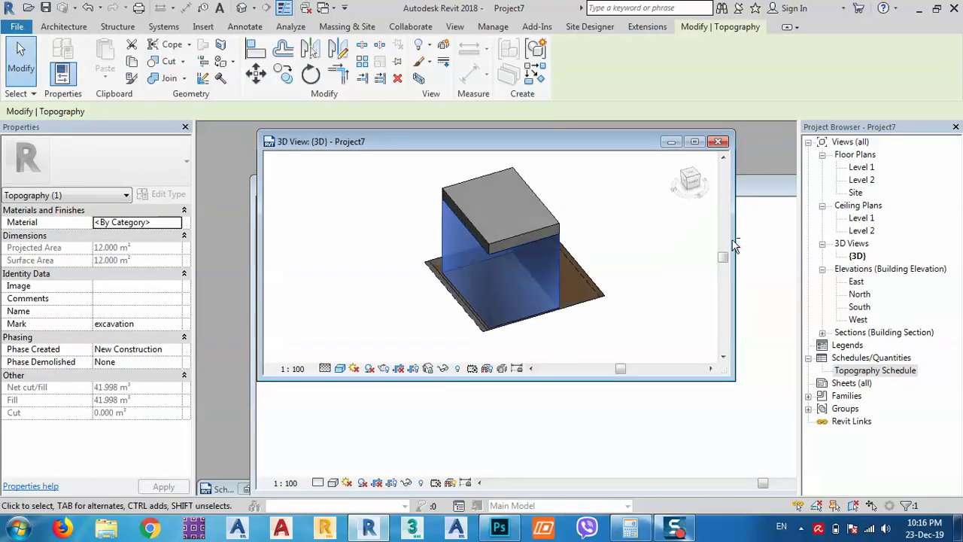
click(690, 175)
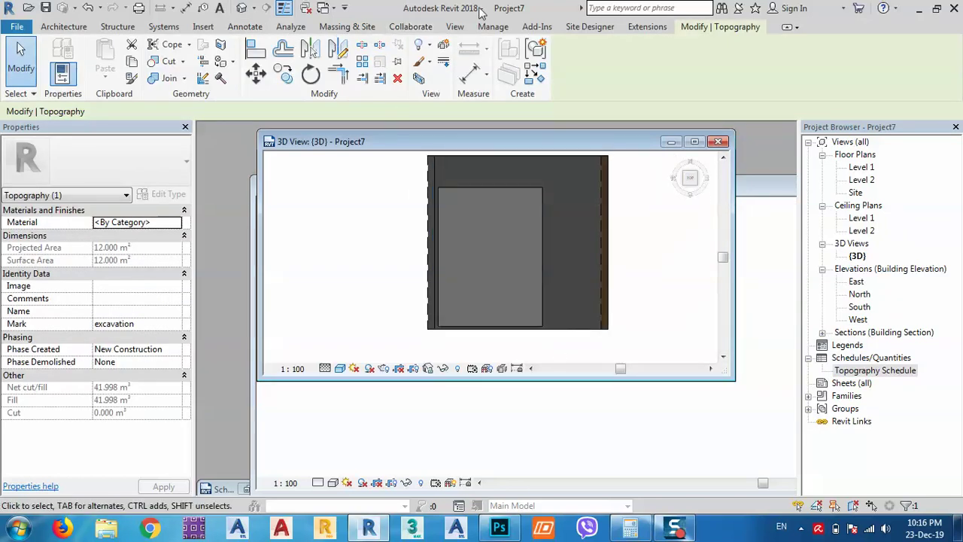
click(454, 26)
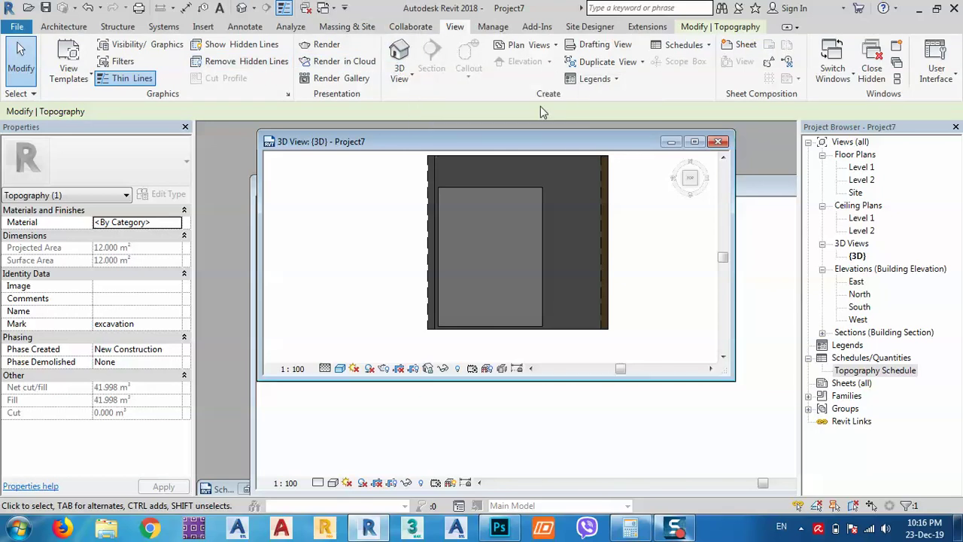
key(Escape)
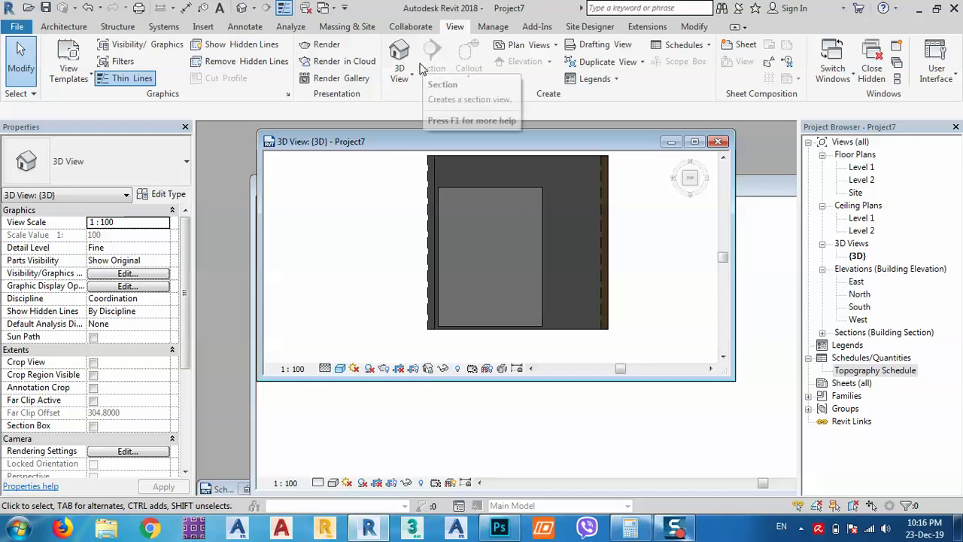
middle_drag(611, 246, 501, 271)
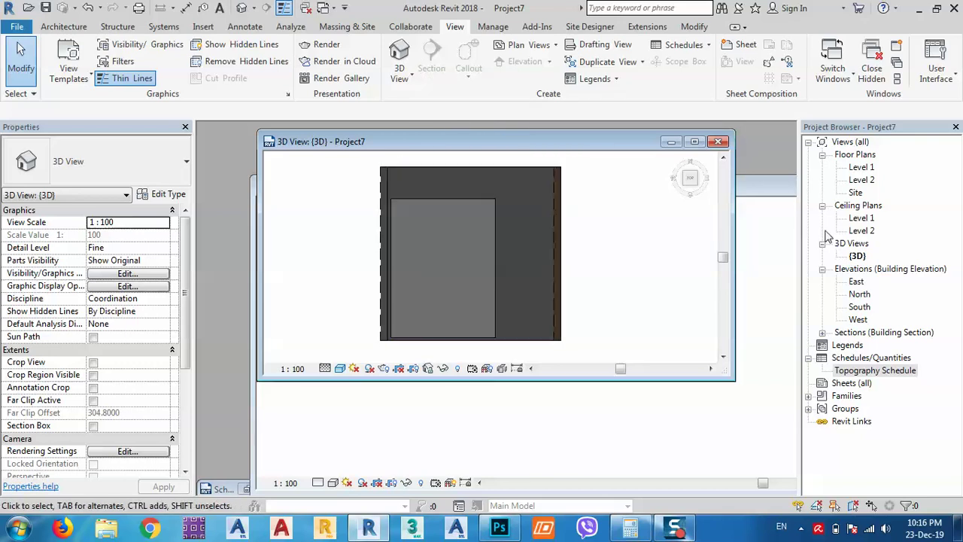
Open the Site floor plan and go from its section marker to the Section 1 view
click(856, 193)
double_click(856, 193)
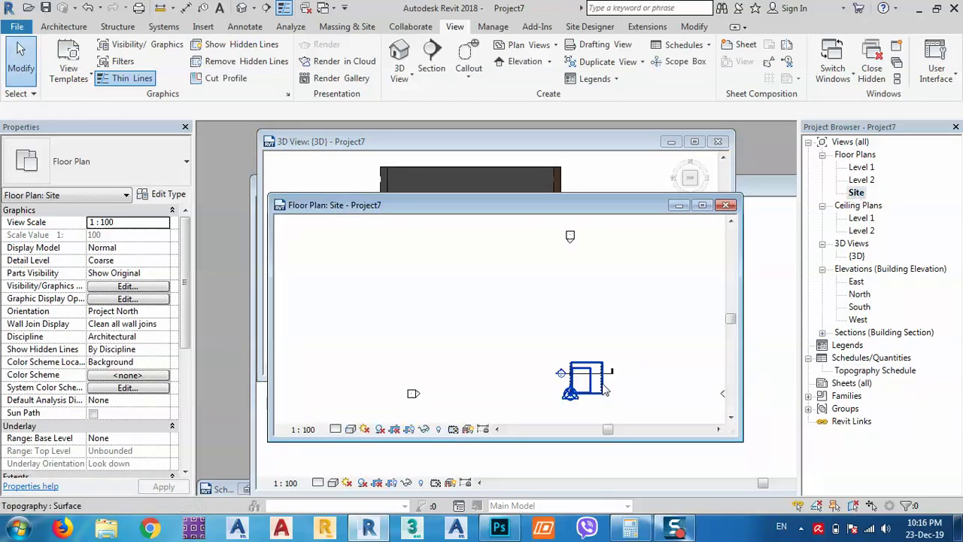
scroll(473, 280, up, 3)
double_click(476, 285)
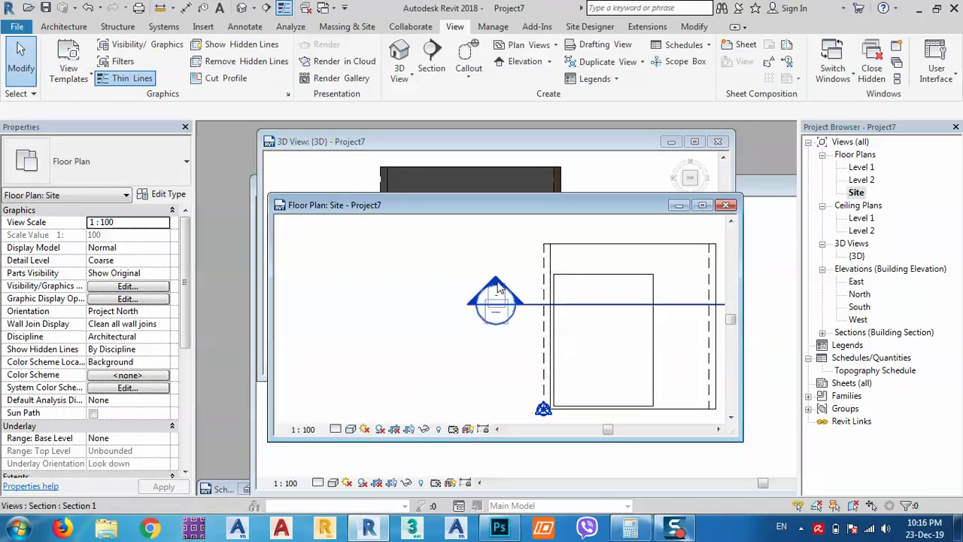
middle_drag(586, 362, 563, 387)
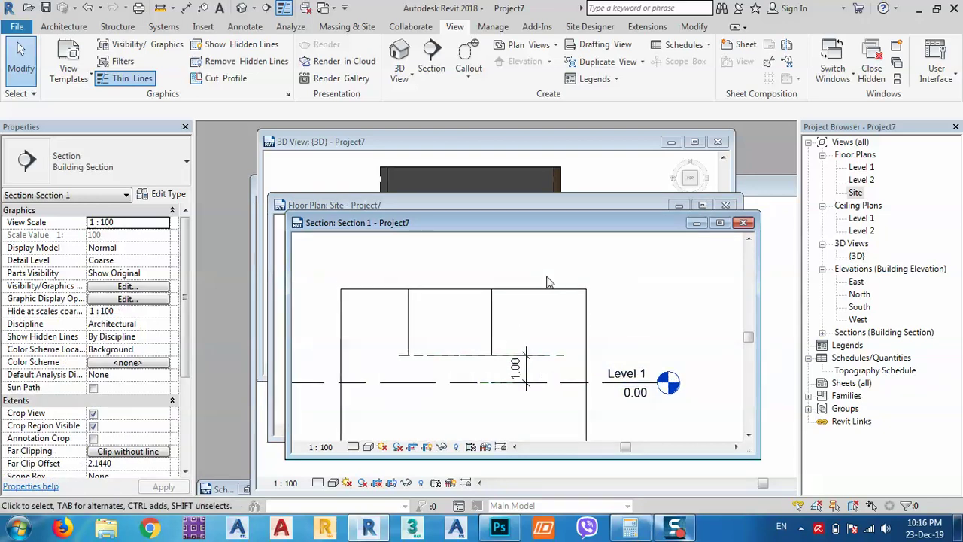
Extend the Section 1 crop region upward past Level 2 to include the whole raised pad
click(549, 288)
scroll(549, 315, down, 3)
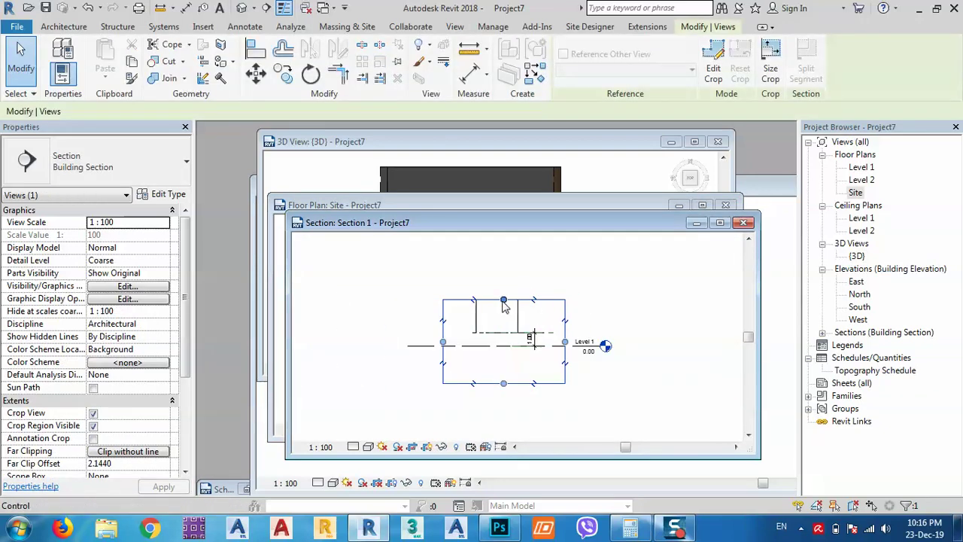
drag(513, 313, 519, 280)
key(Escape)
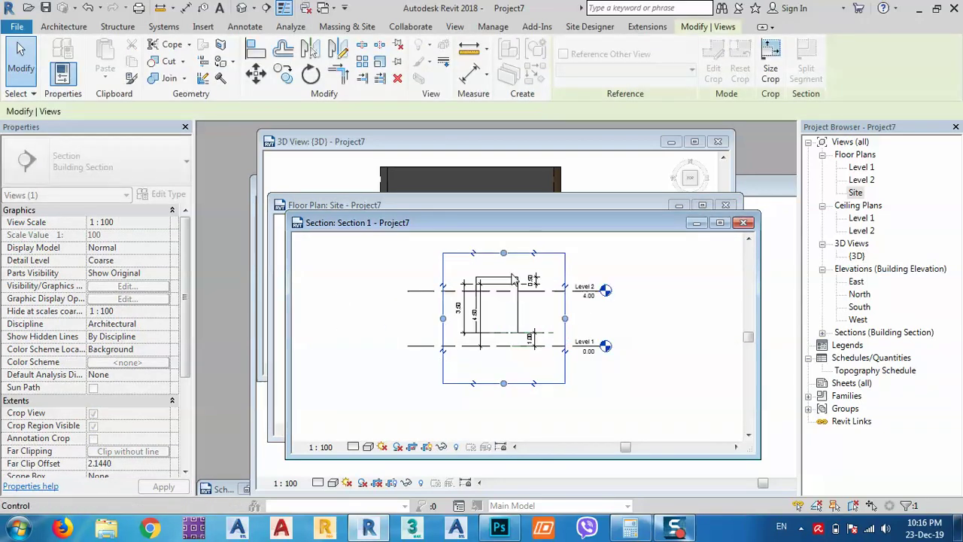
scroll(525, 323, up, 2)
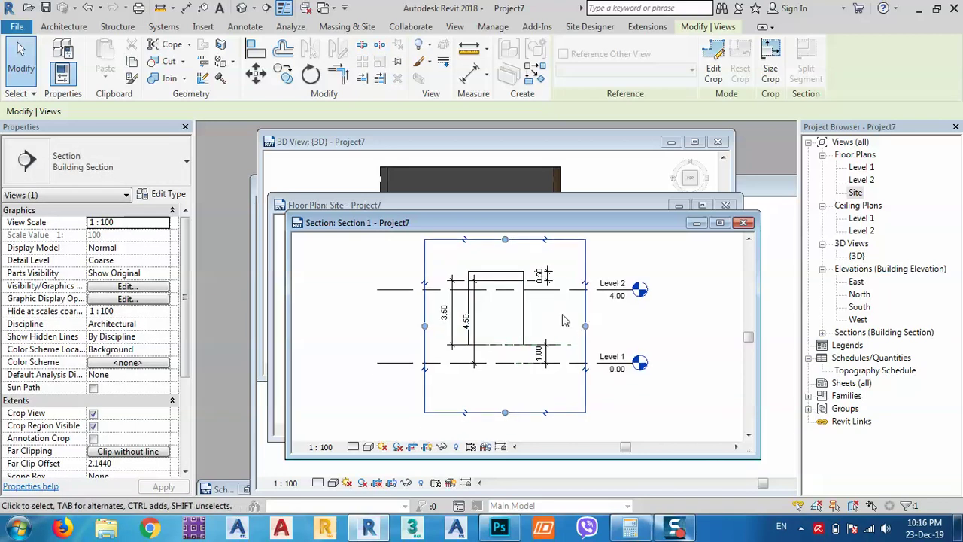
Review the vertical dimension between ground and pad underside, and the properties of the Foundation pad and excavation surface in Section 1
click(455, 324)
scroll(451, 329, up, 2)
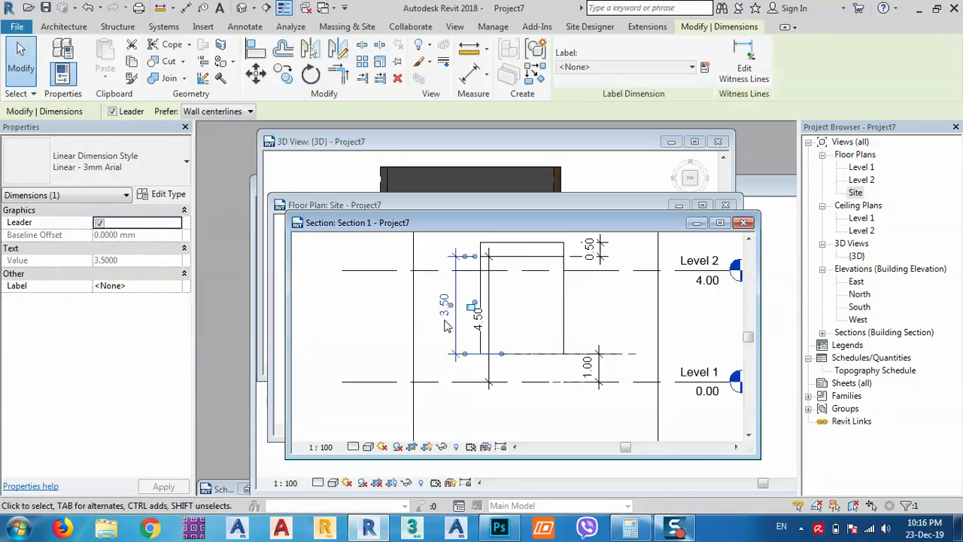
middle_drag(450, 331, 465, 361)
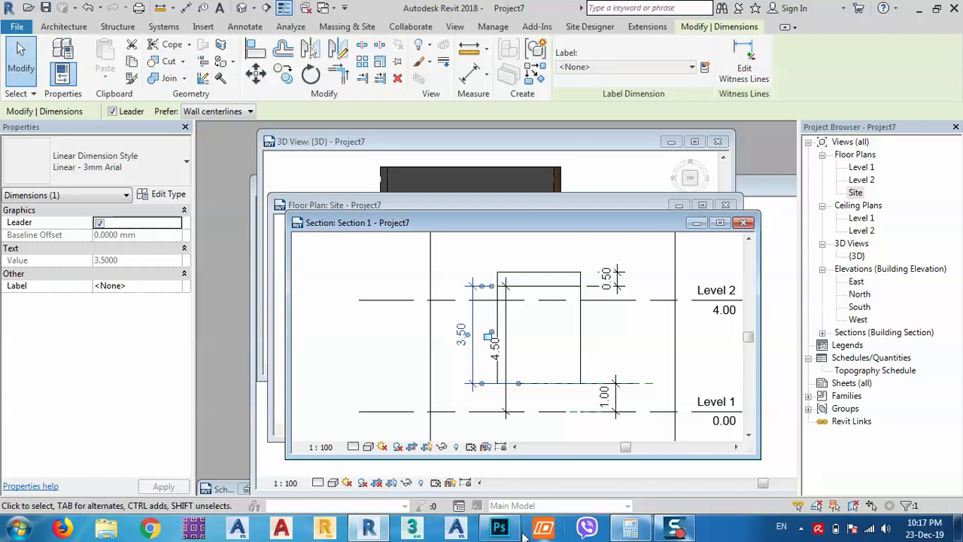
mouse_move(502, 533)
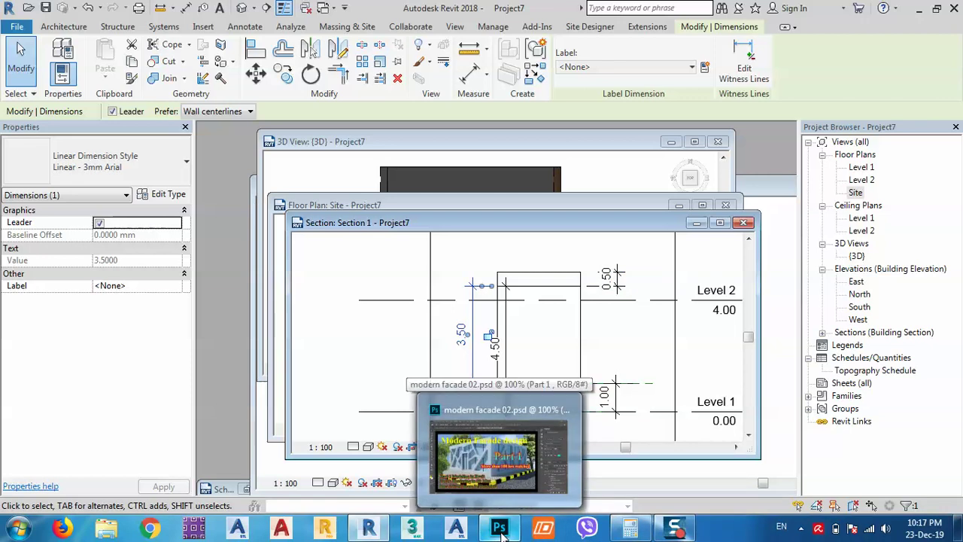
click(617, 355)
middle_drag(617, 355, 560, 368)
click(486, 289)
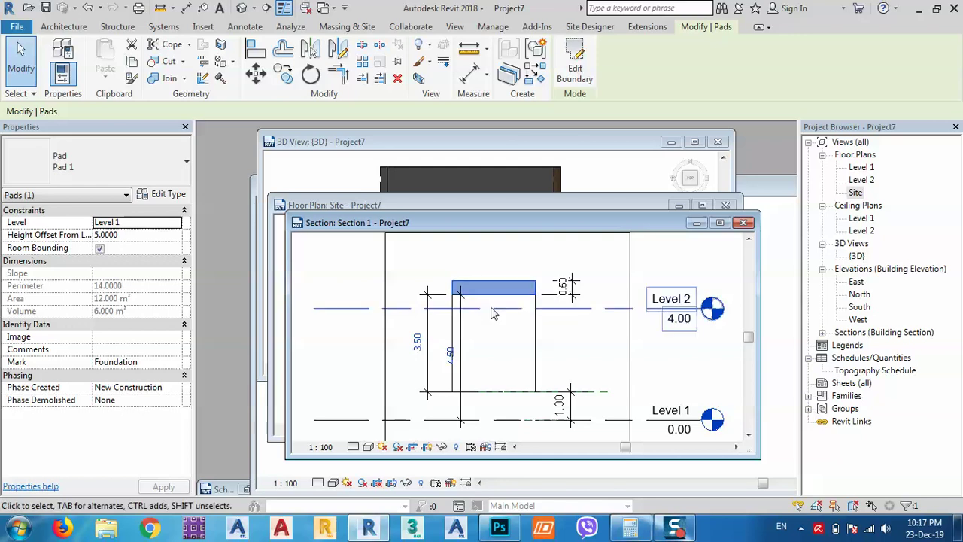
click(454, 328)
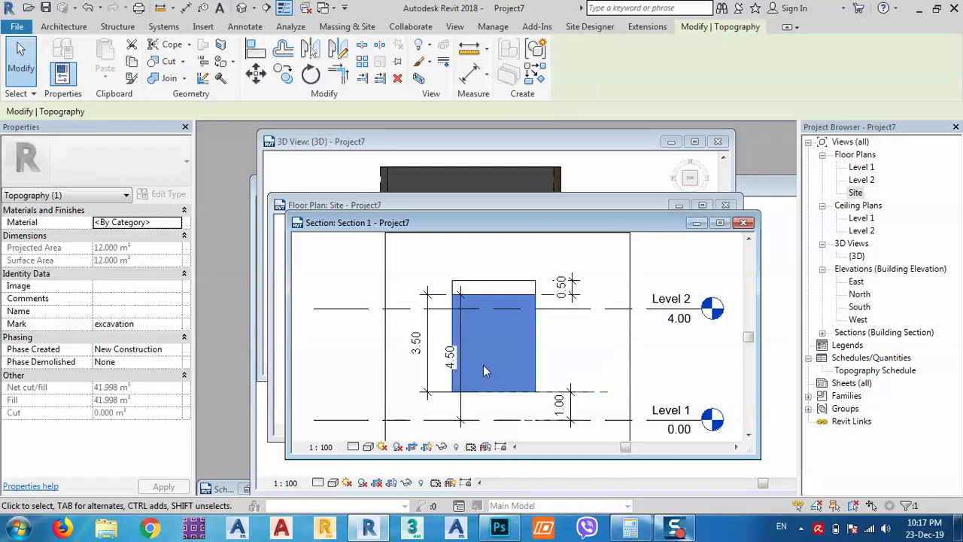
key(Escape)
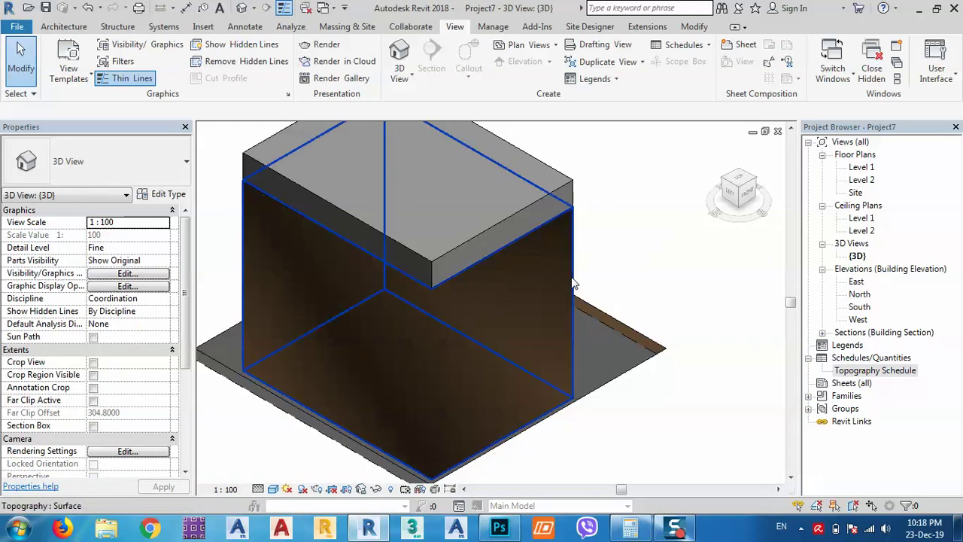
Select the excavation surface in the 3D view and examine its fill volume and its sides beneath the raised pad
scroll(572, 283, down, 3)
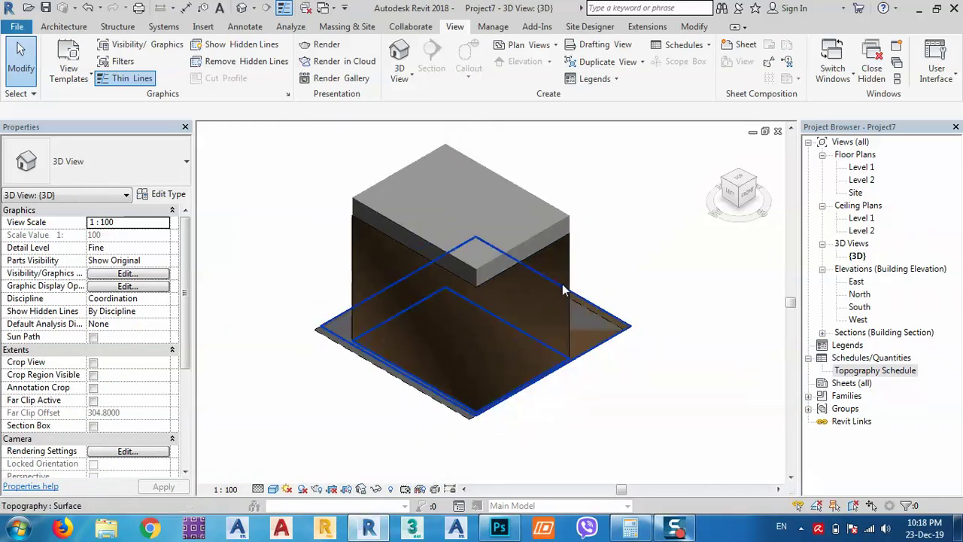
click(572, 280)
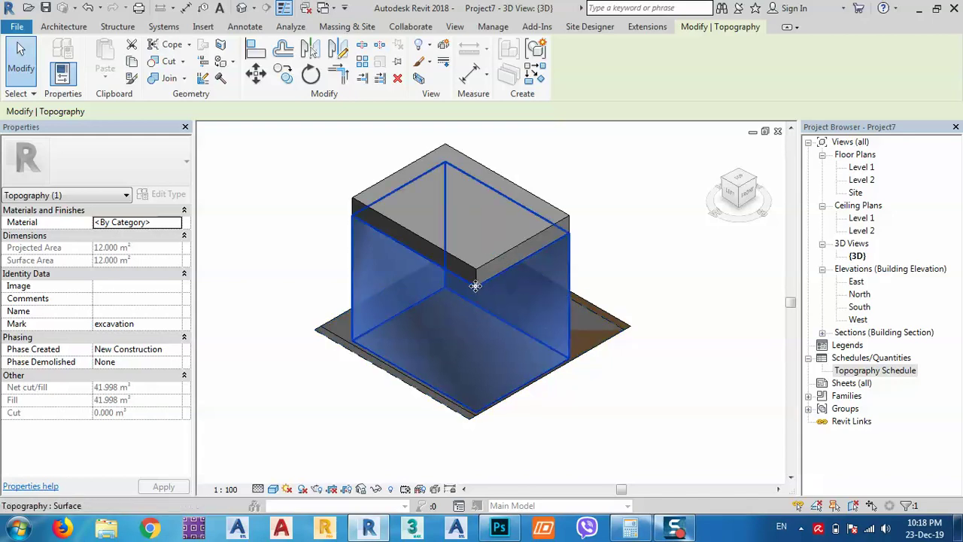
scroll(487, 281, up, 3)
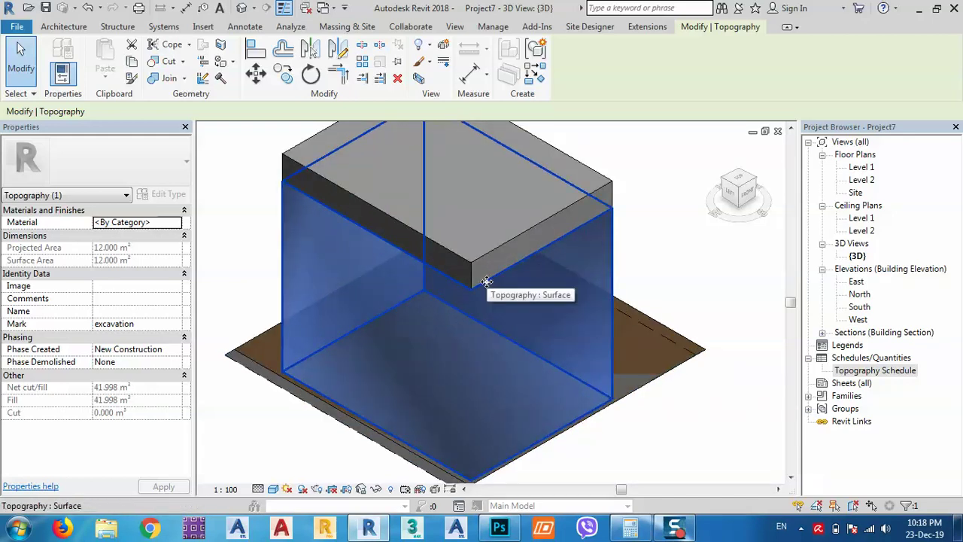
middle_drag(552, 304, 574, 310)
shift+middle_drag(575, 331, 587, 277)
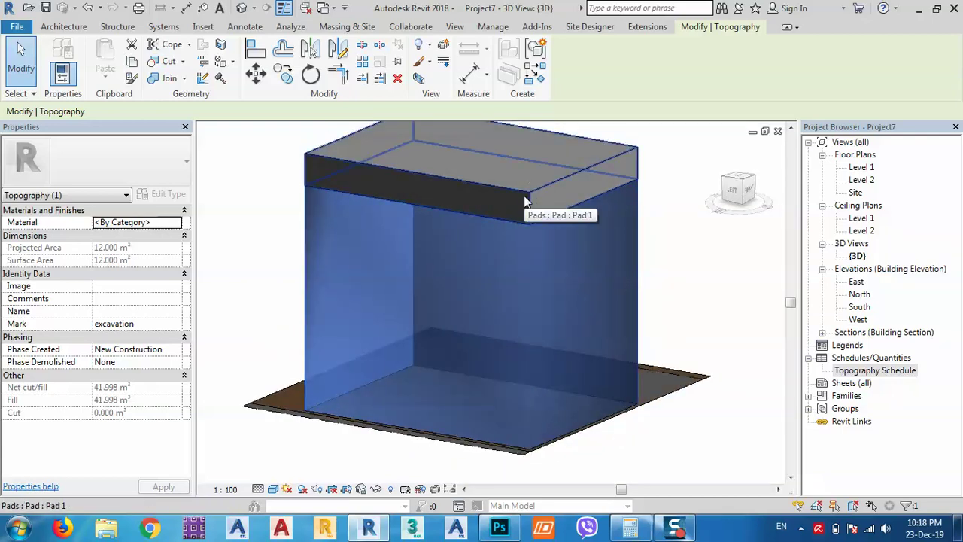
middle_drag(570, 189, 559, 231)
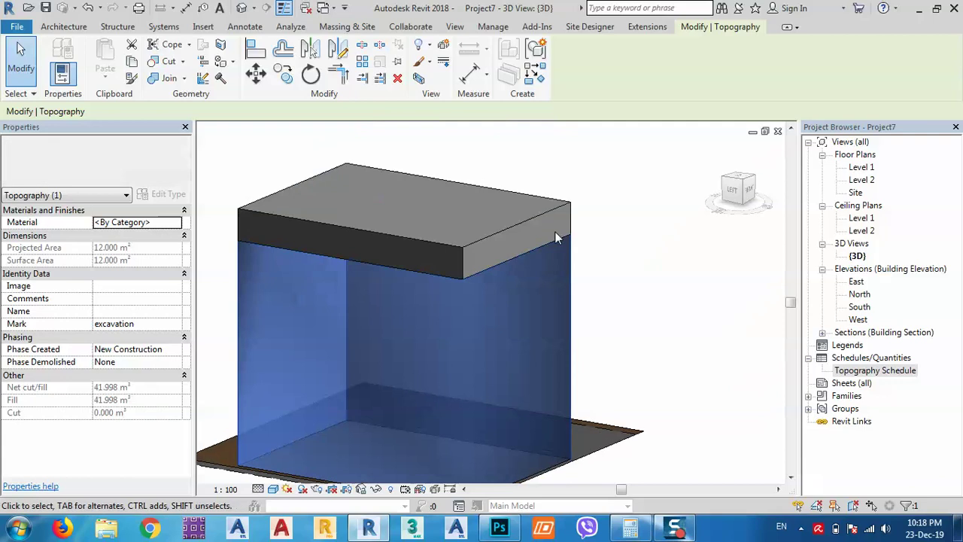
middle_drag(506, 358, 533, 317)
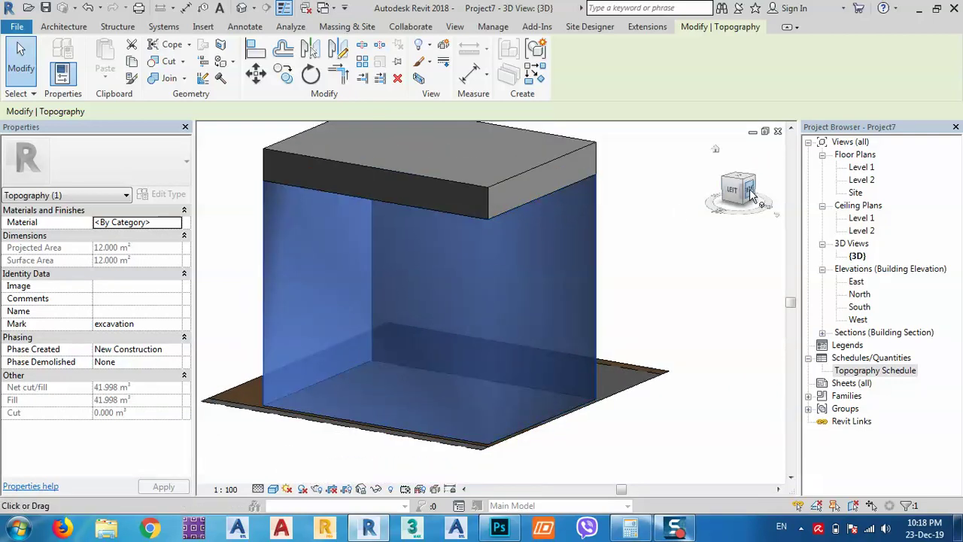
Reopen Section 1 from the Site plan, check its height dimensions against the 3.5 * 12 calculation in Calculator, and minimize Calculator
double_click(858, 193)
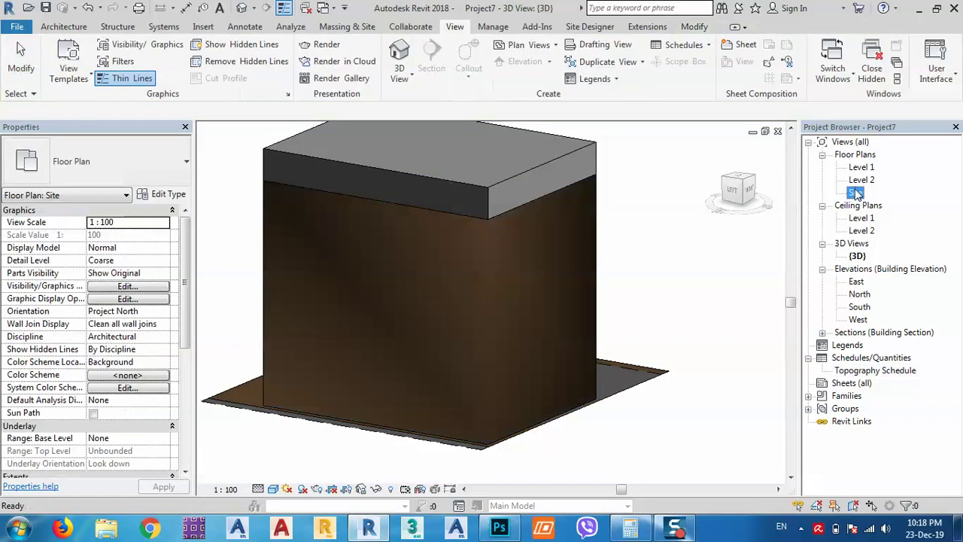
double_click(417, 200)
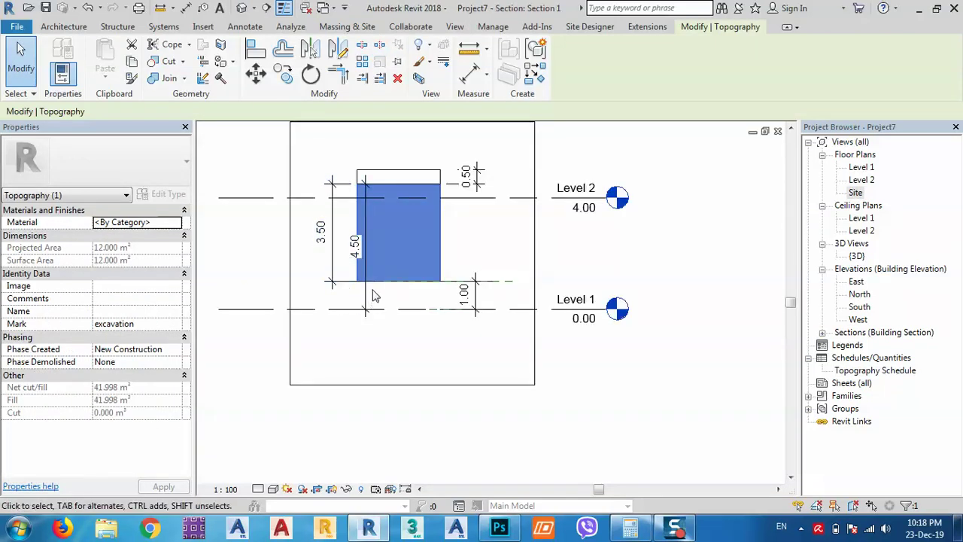
scroll(470, 180, up, 2)
middle_drag(477, 187, 578, 190)
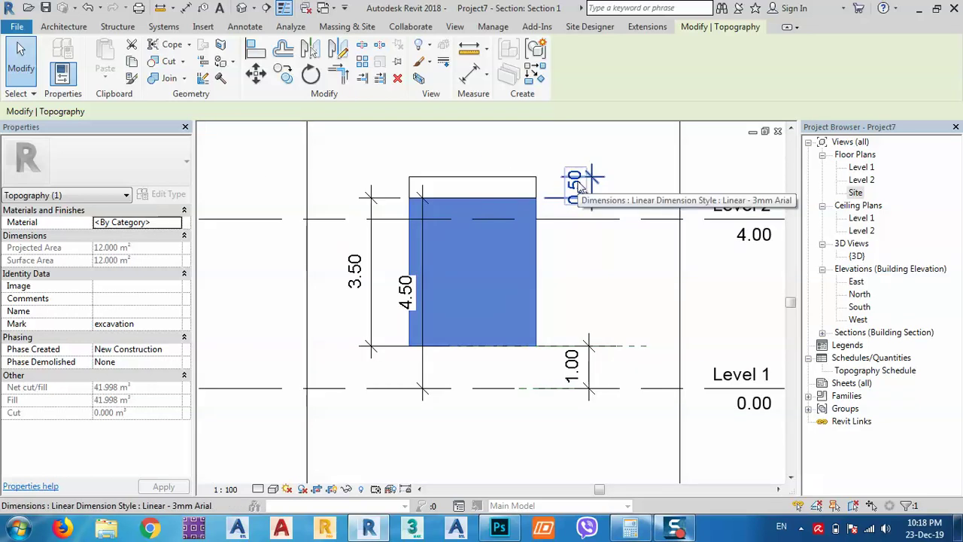
middle_drag(596, 199, 619, 197)
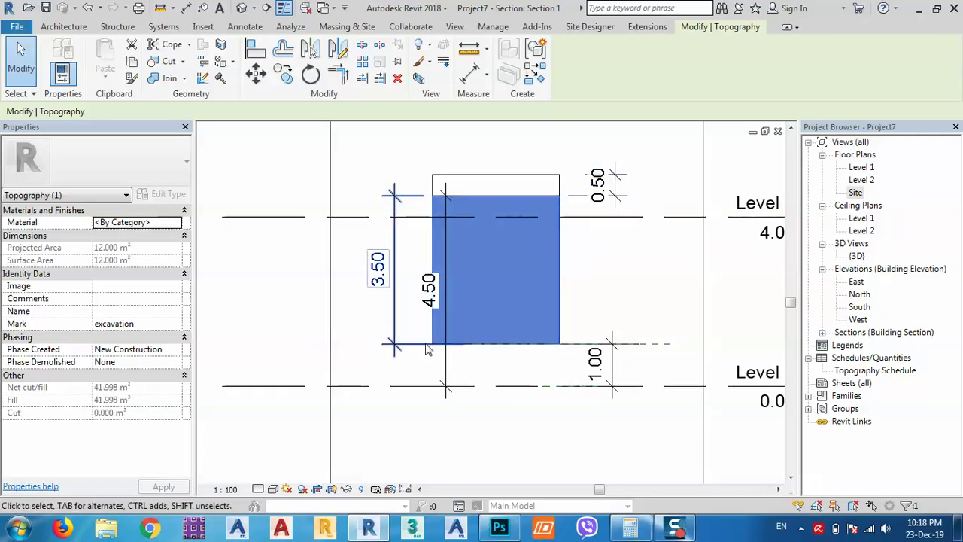
click(629, 528)
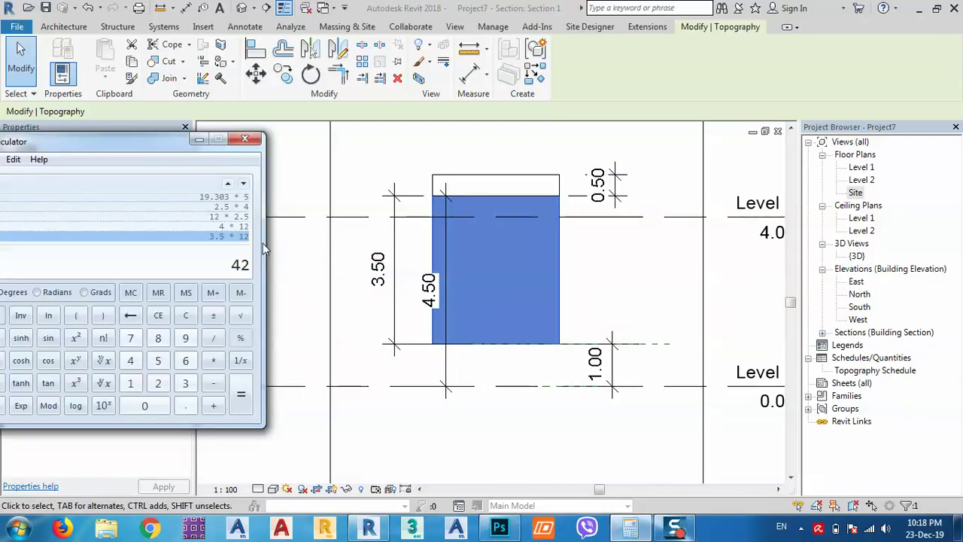
click(199, 141)
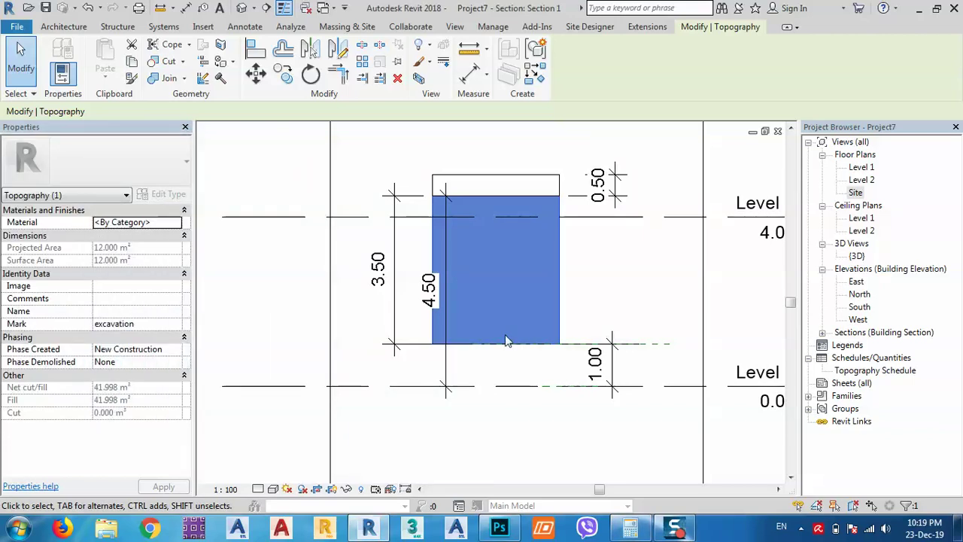